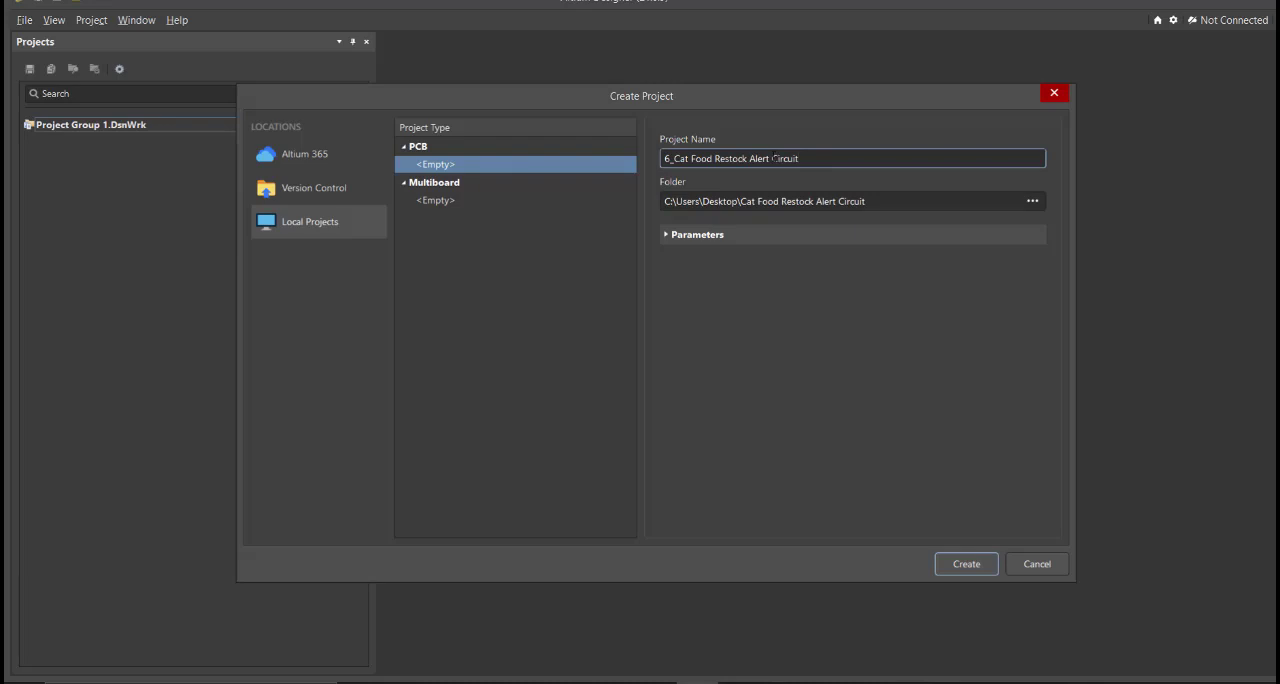
Change the project name to Cat Food Restock Alert Circuit and create the local PCB project
drag(675, 158, 659, 162)
key(BackSpace)
click(966, 564)
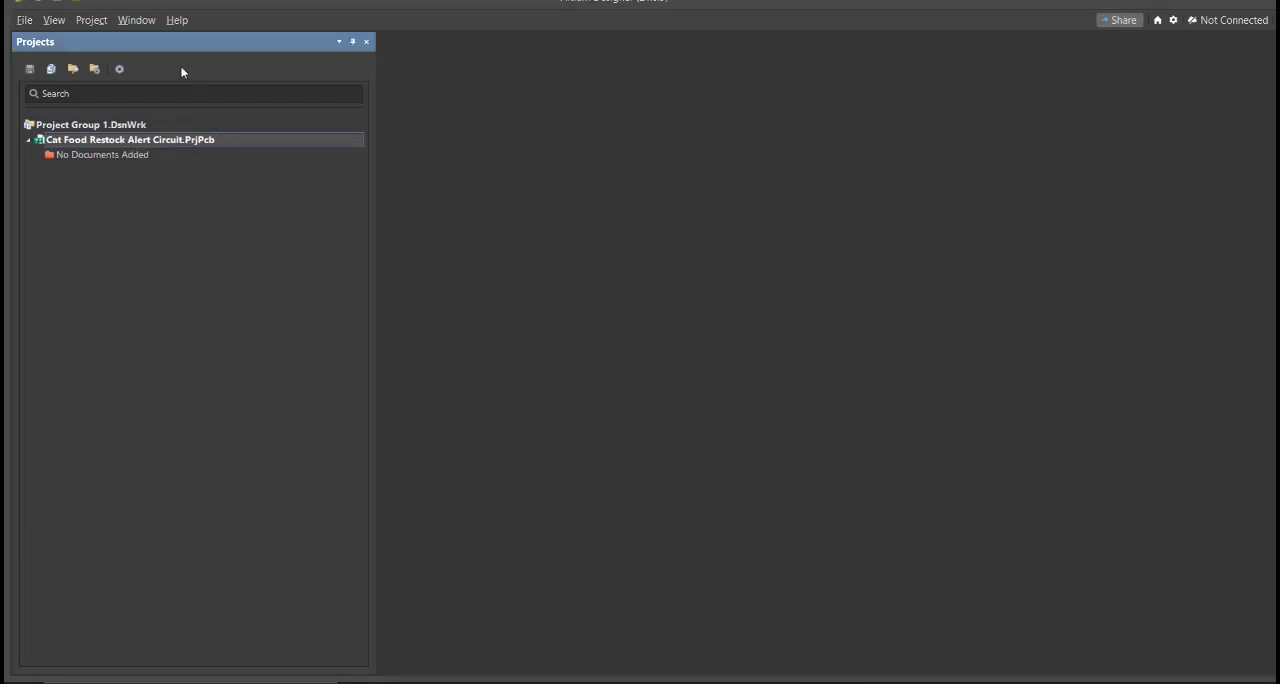
Add a new schematic document to the Cat Food Restock Alert Circuit project
click(24, 21)
mouse_move(37, 62)
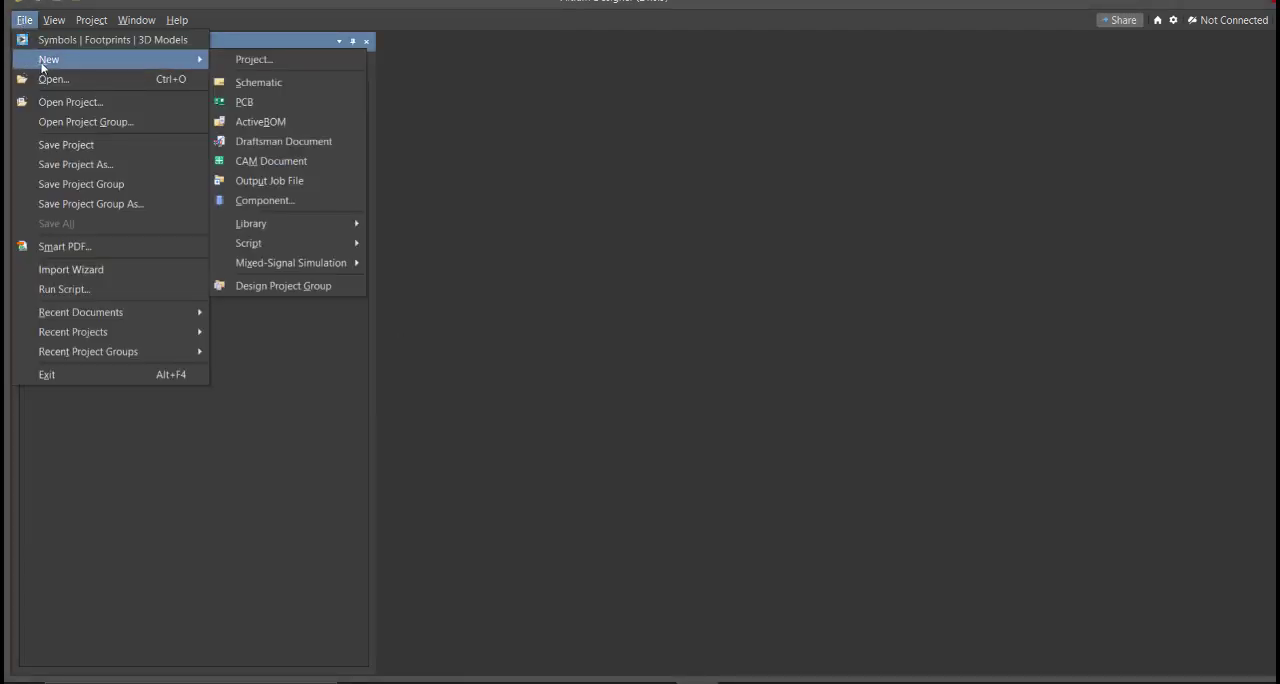
click(304, 83)
right_drag(743, 289, 729, 312)
ctrl+scroll(732, 281, down, 2)
right_drag(630, 272, 644, 264)
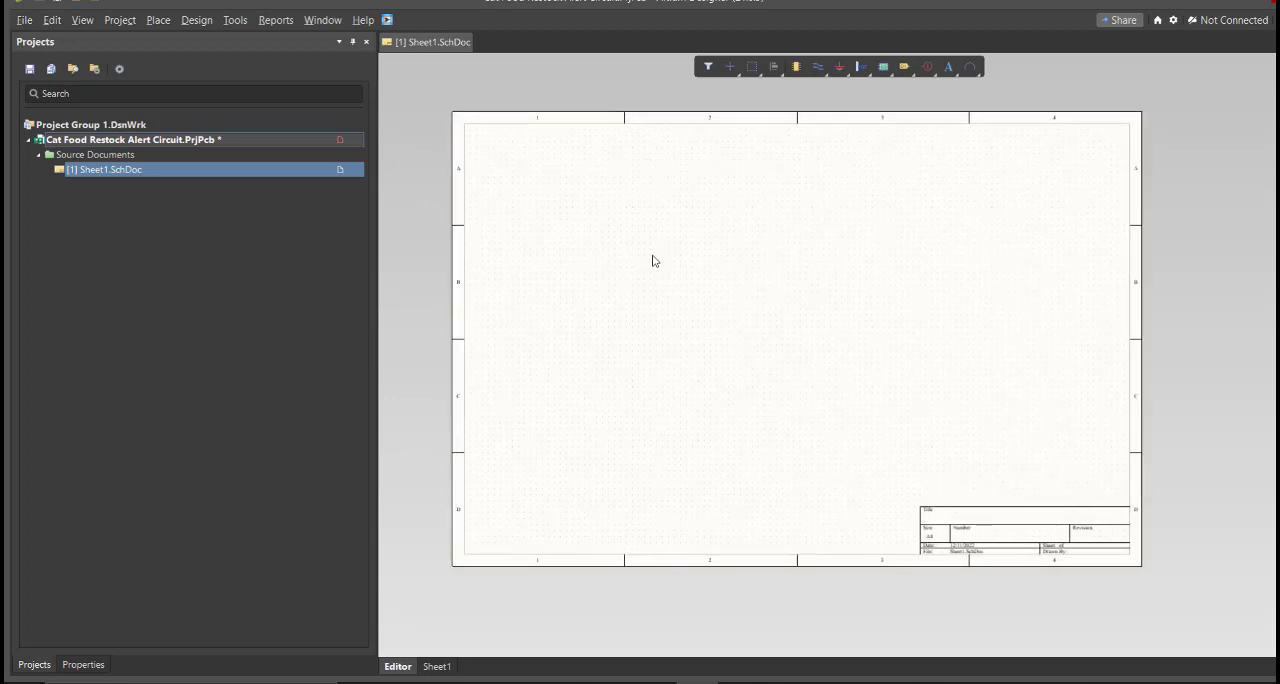
Save the new schematic sheet in the project folder as Cat Food Restock Alert Circuit
right_click(243, 170)
click(321, 230)
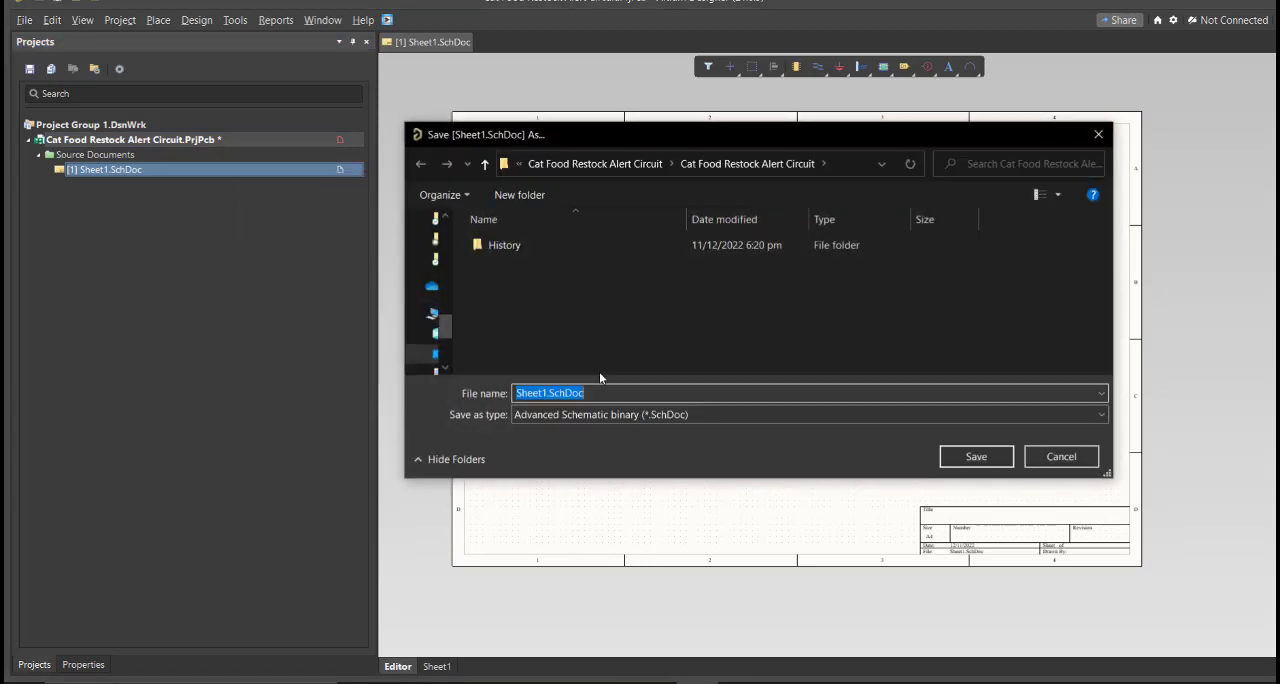
text(Cat Food Restock Alert Circuit)
click(657, 349)
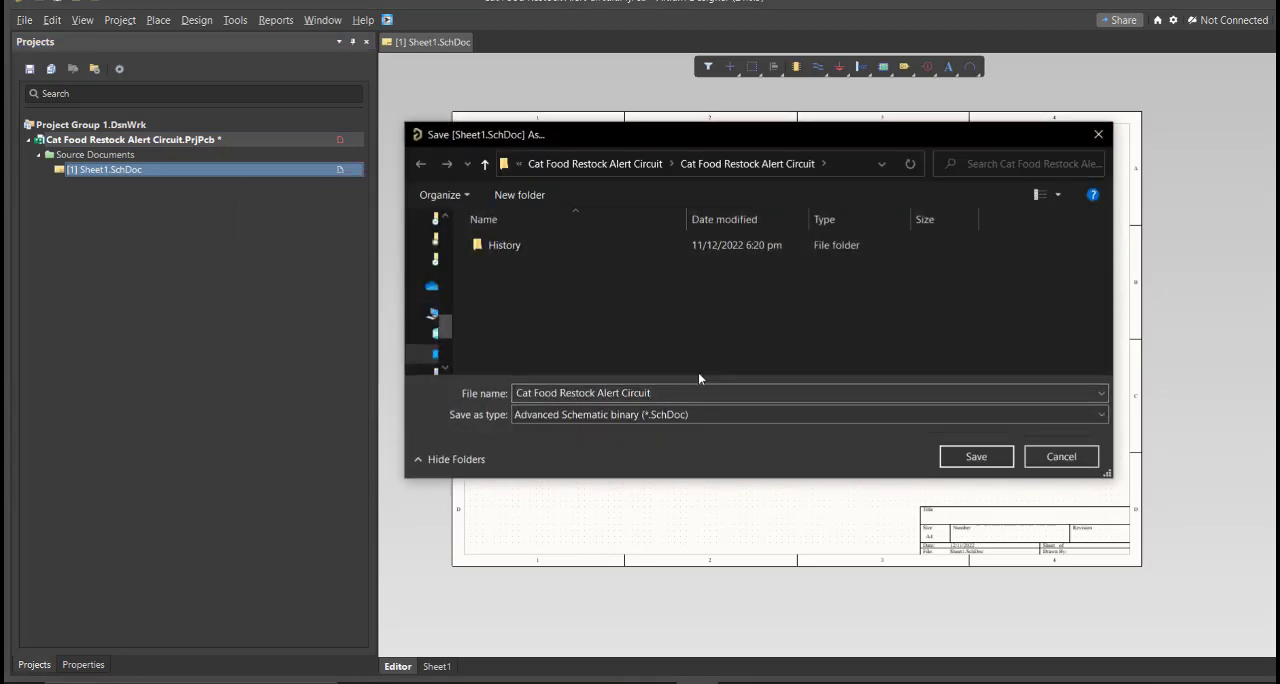
click(953, 457)
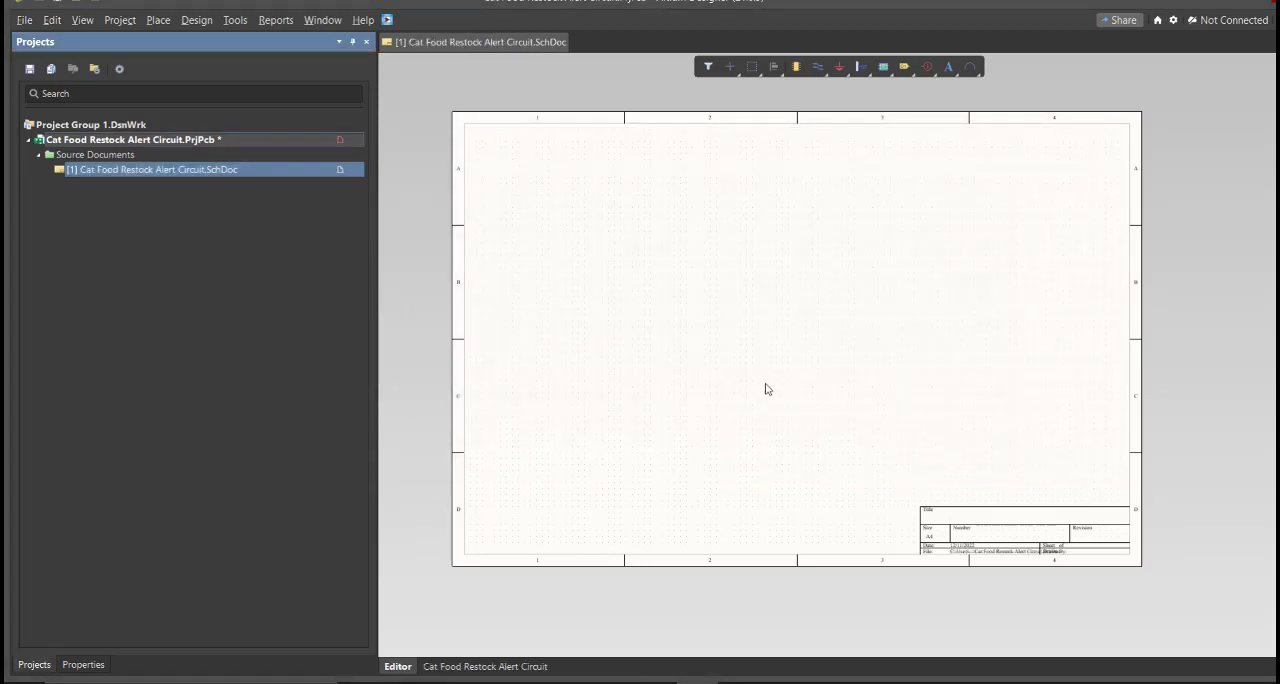
Add a new schematic library to the project and save it as Cat Food Restock Alert Circuit
click(22, 20)
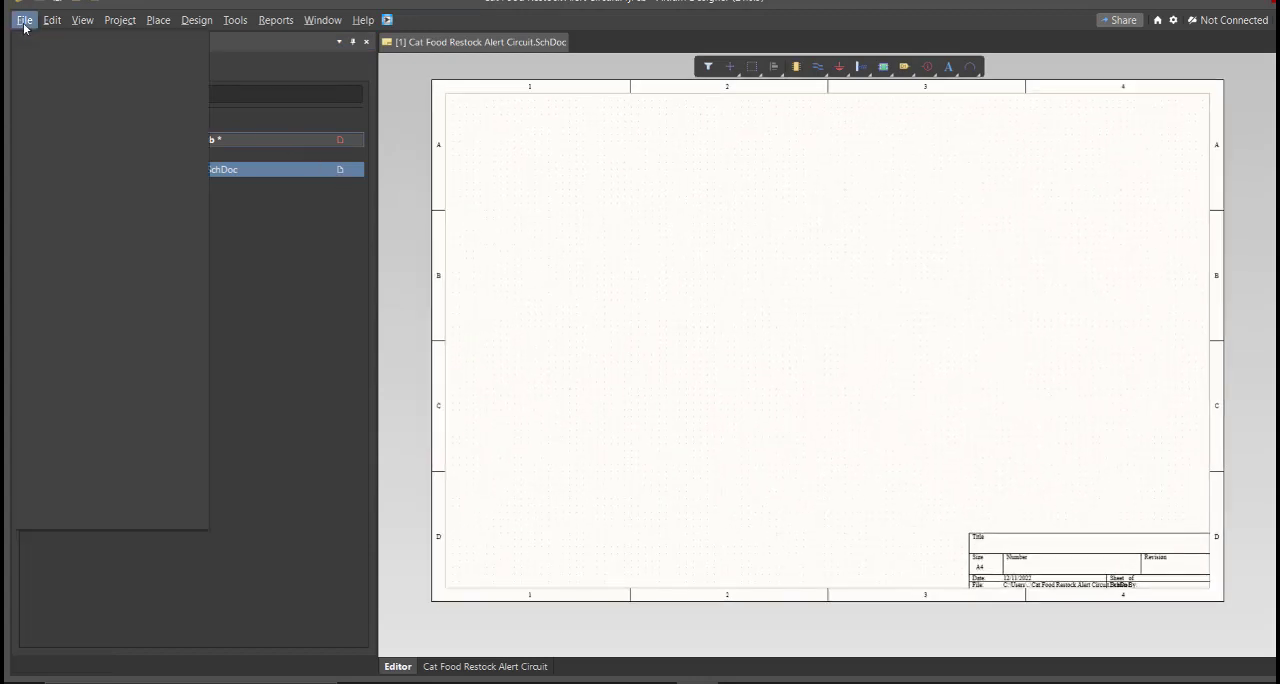
mouse_move(50, 59)
mouse_move(306, 229)
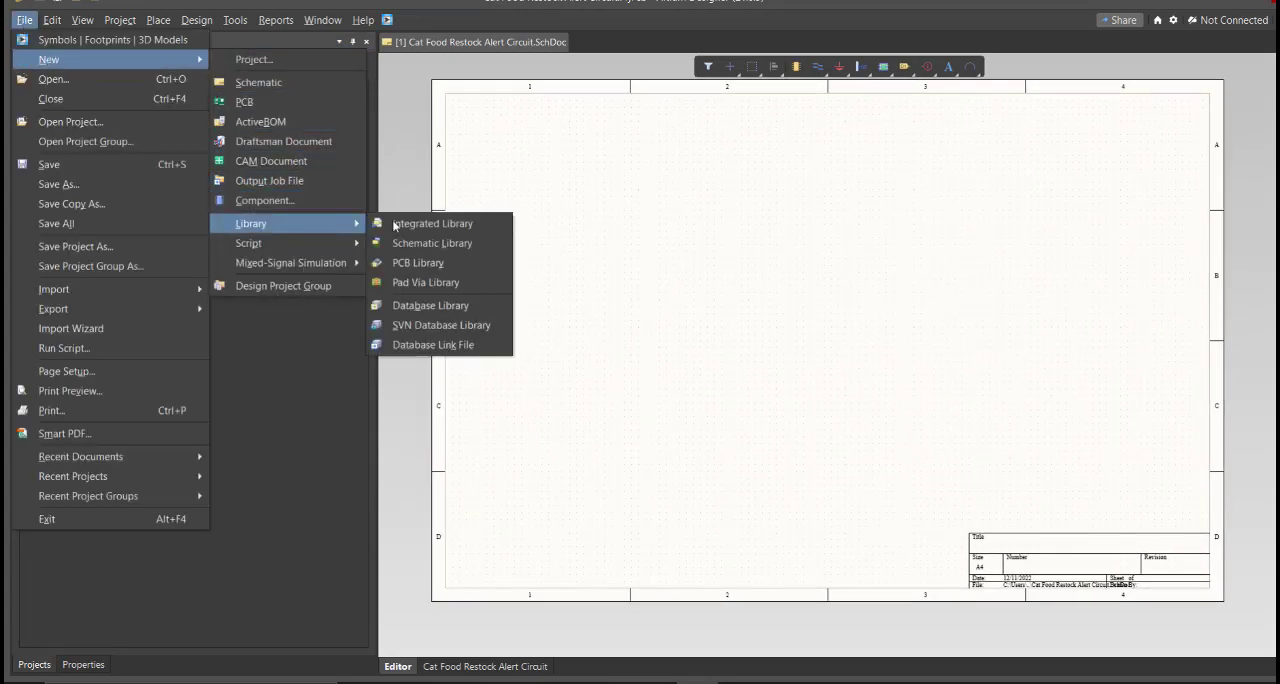
click(456, 245)
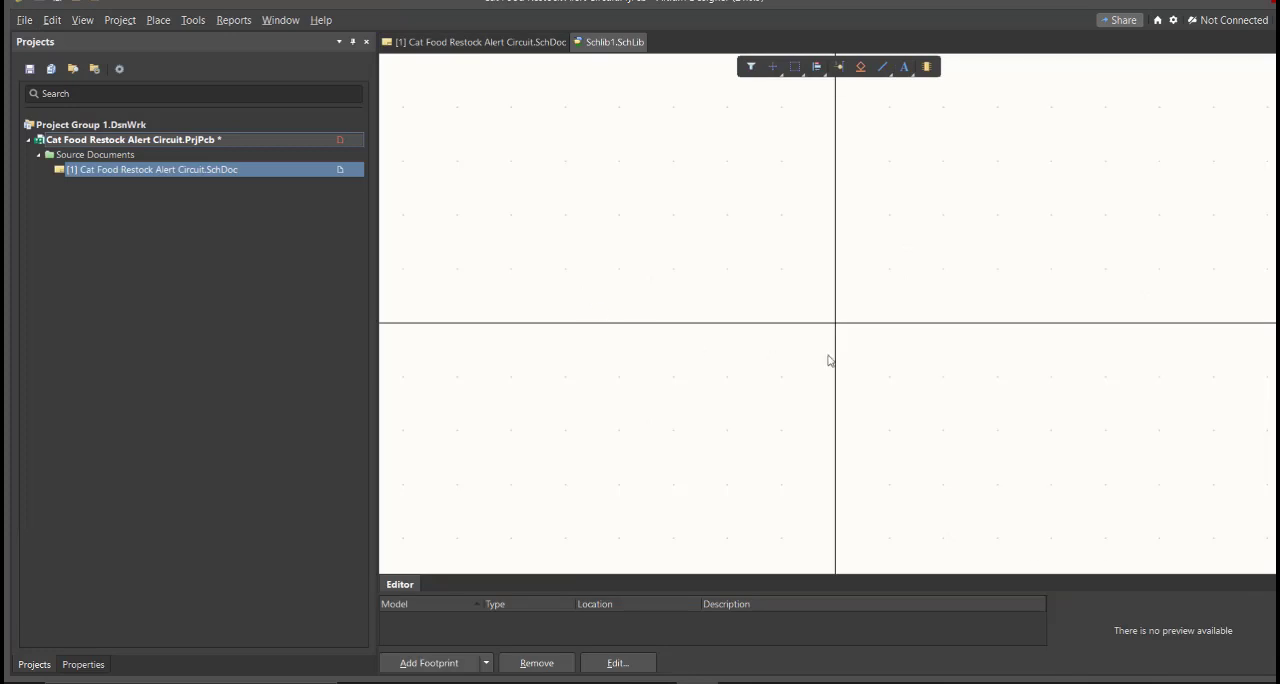
key(ctrl+s)
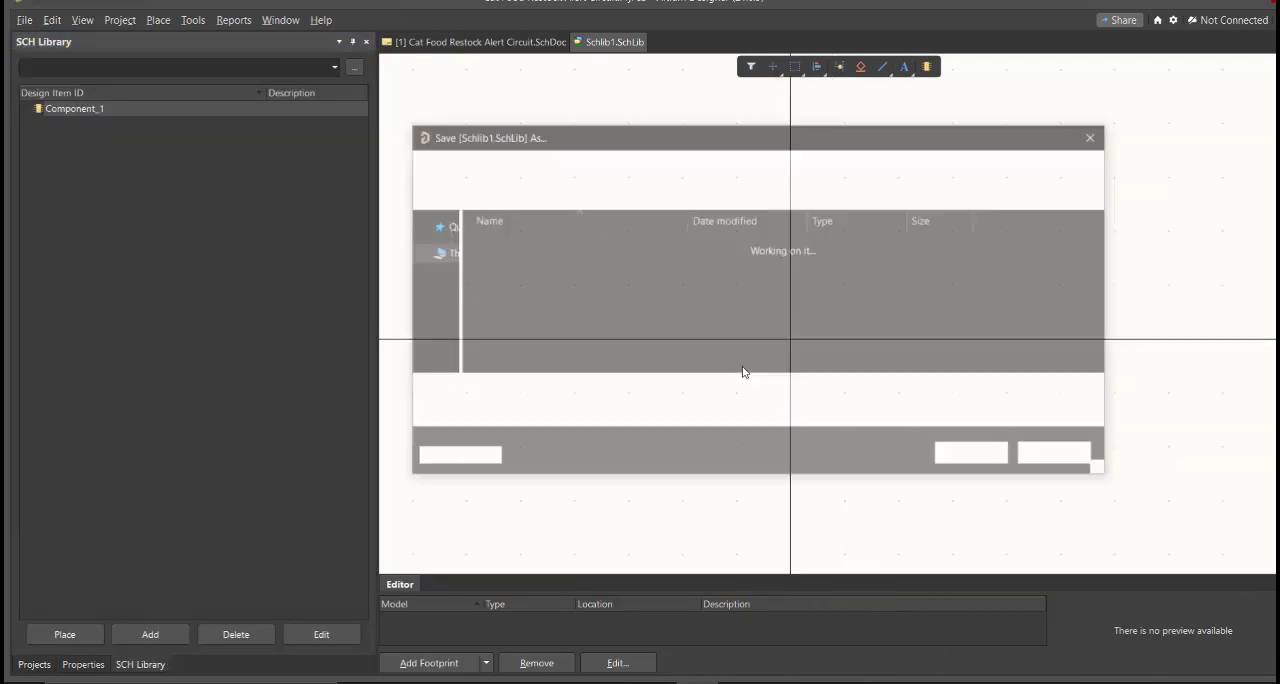
text(Cat Food Restock Alert Circuit)
click(744, 351)
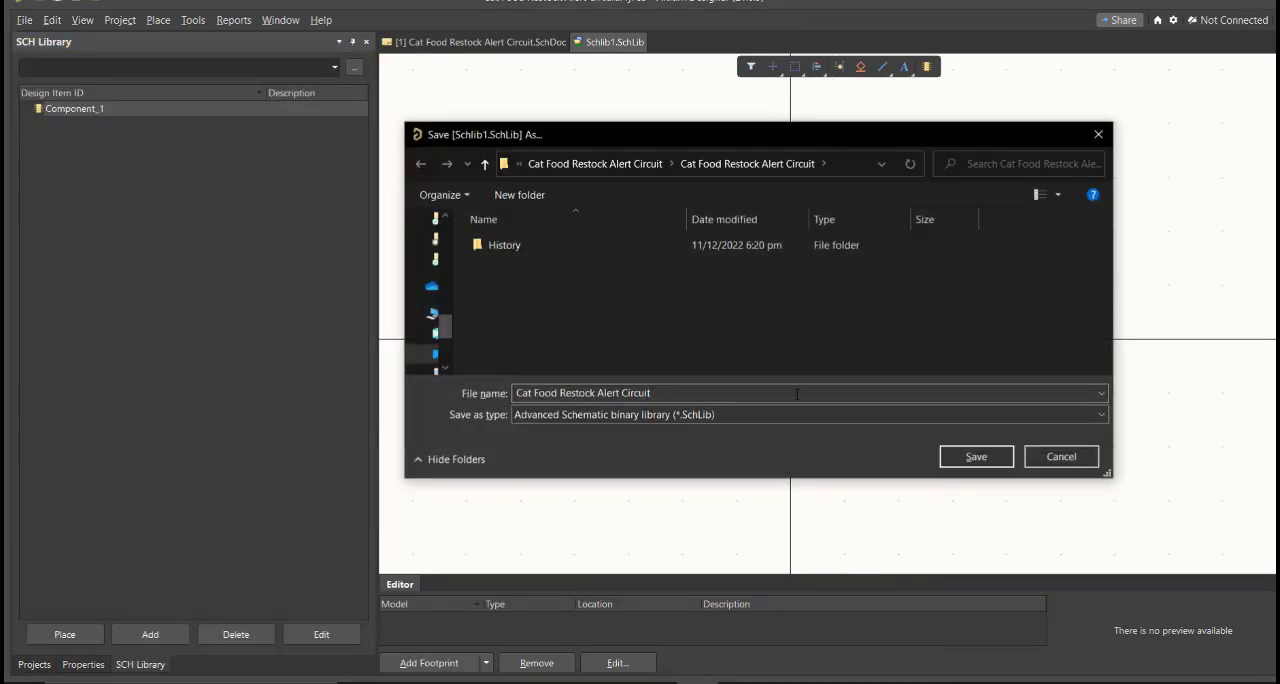
click(979, 460)
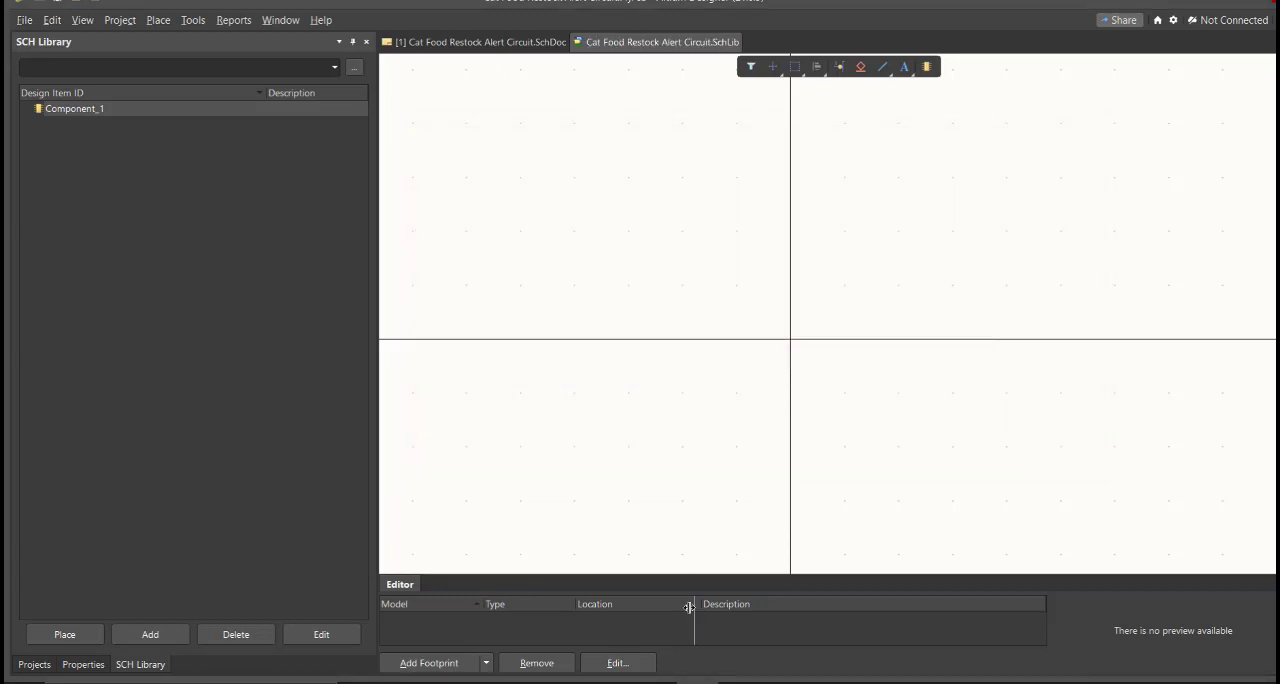
Narrow the Location column of the component model list and save the project
drag(698, 604, 604, 604)
click(34, 664)
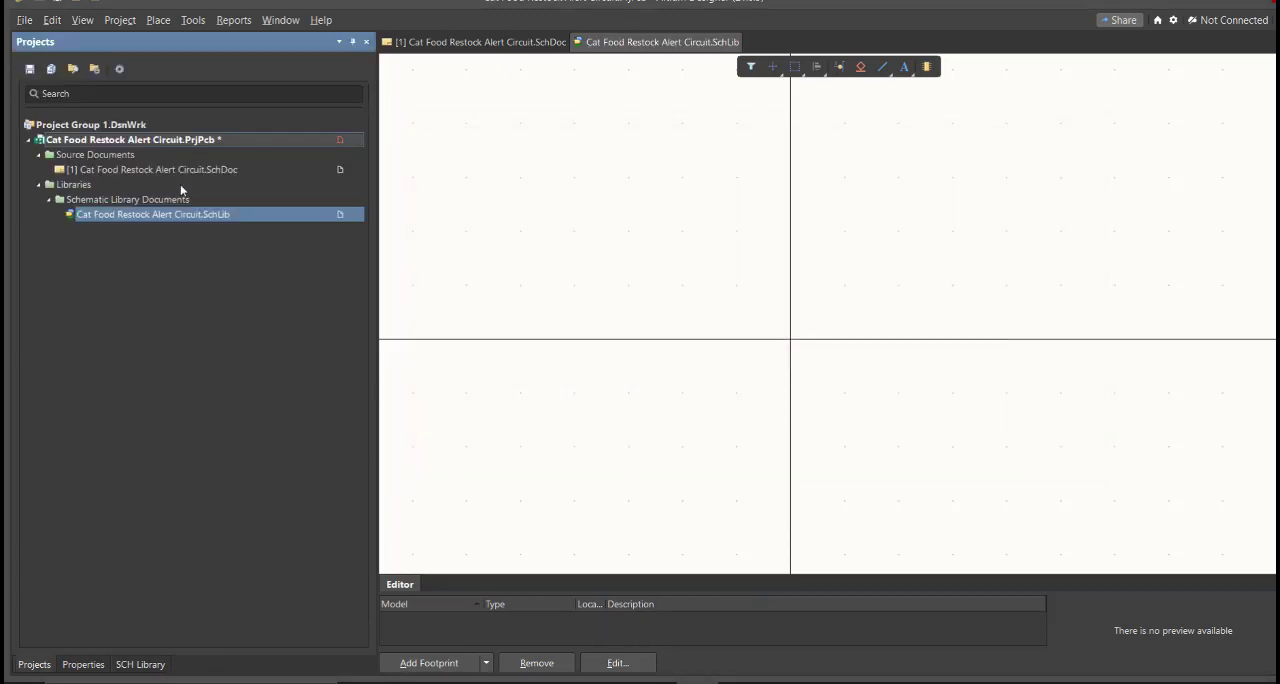
right_click(251, 141)
click(283, 213)
Add a new PCB library to the project and save it as Cat Food Restock Alert Circuit
click(24, 20)
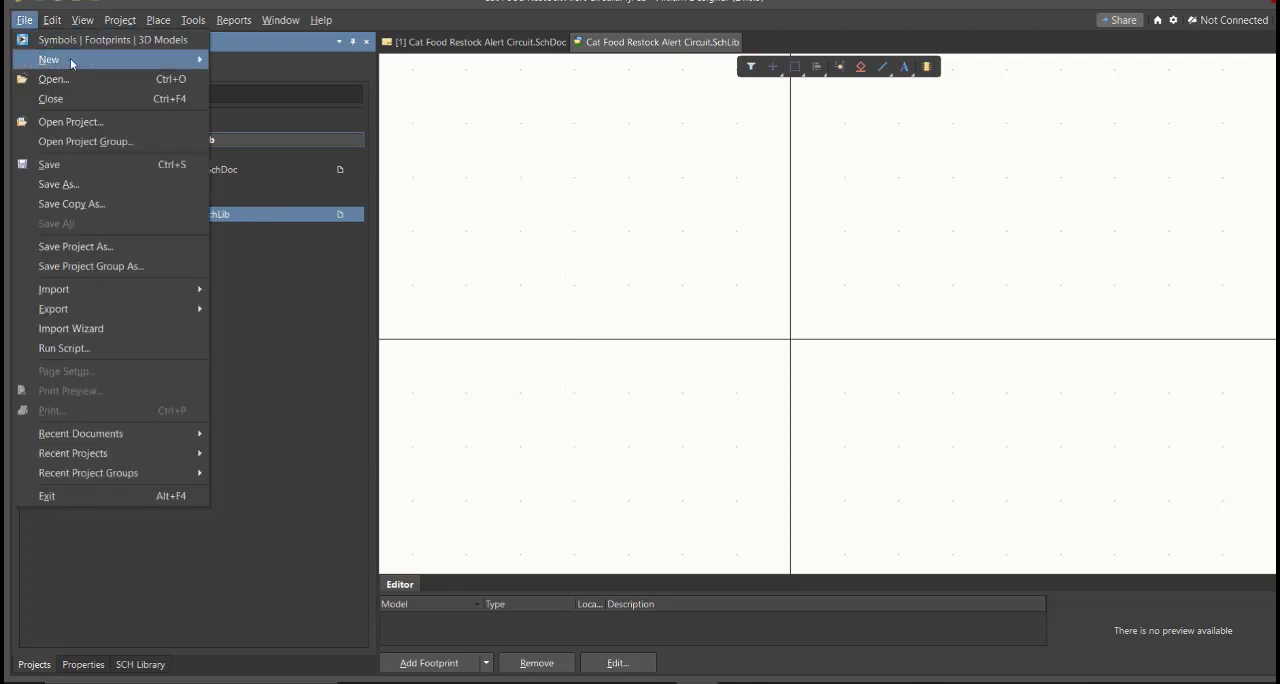
mouse_move(70, 59)
mouse_move(315, 223)
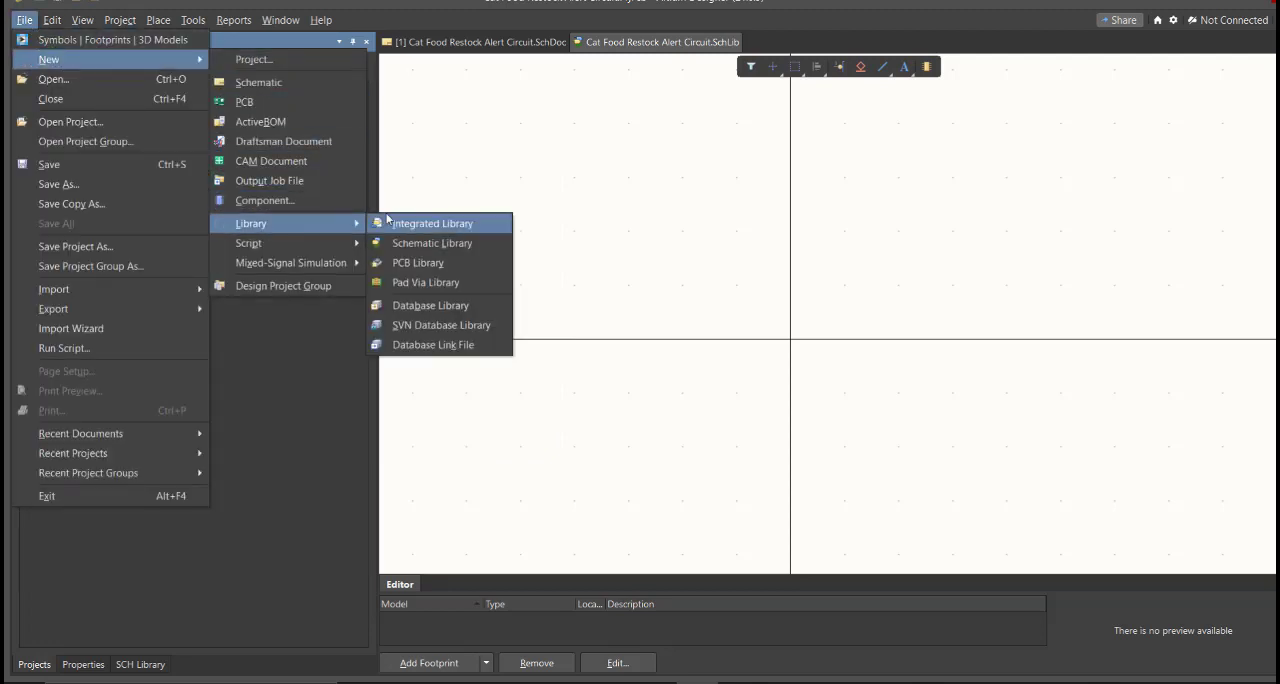
click(418, 263)
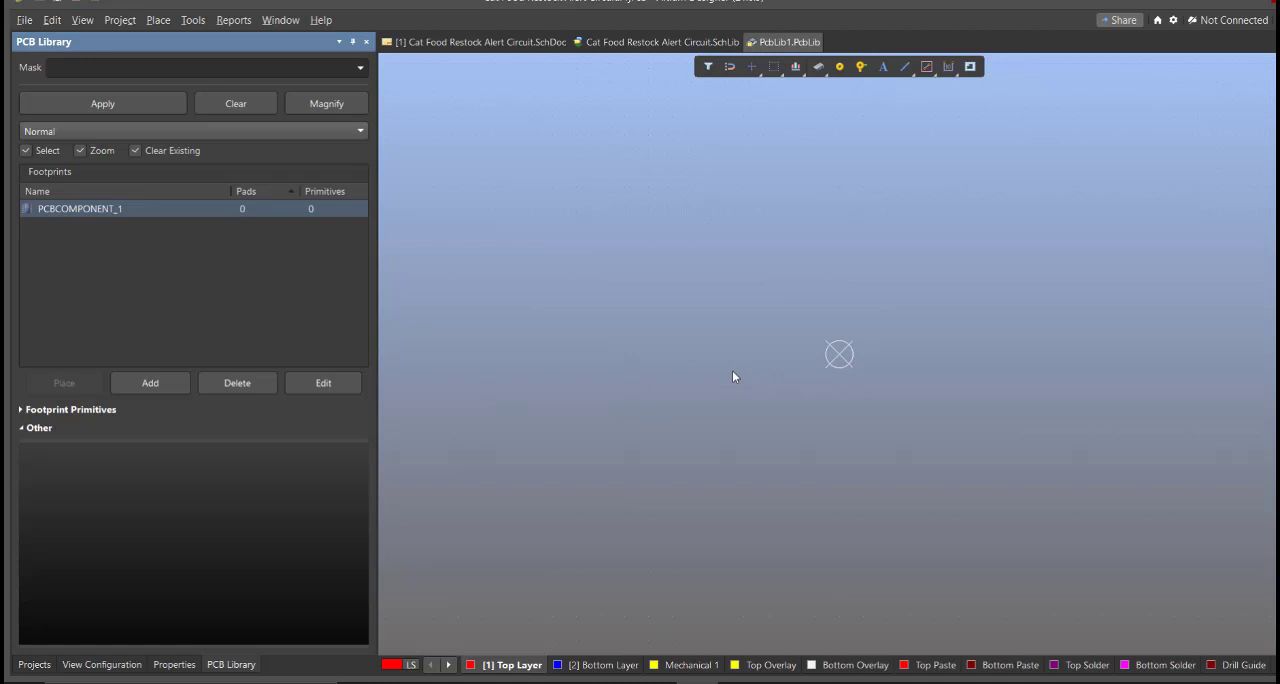
key(ctrl+s)
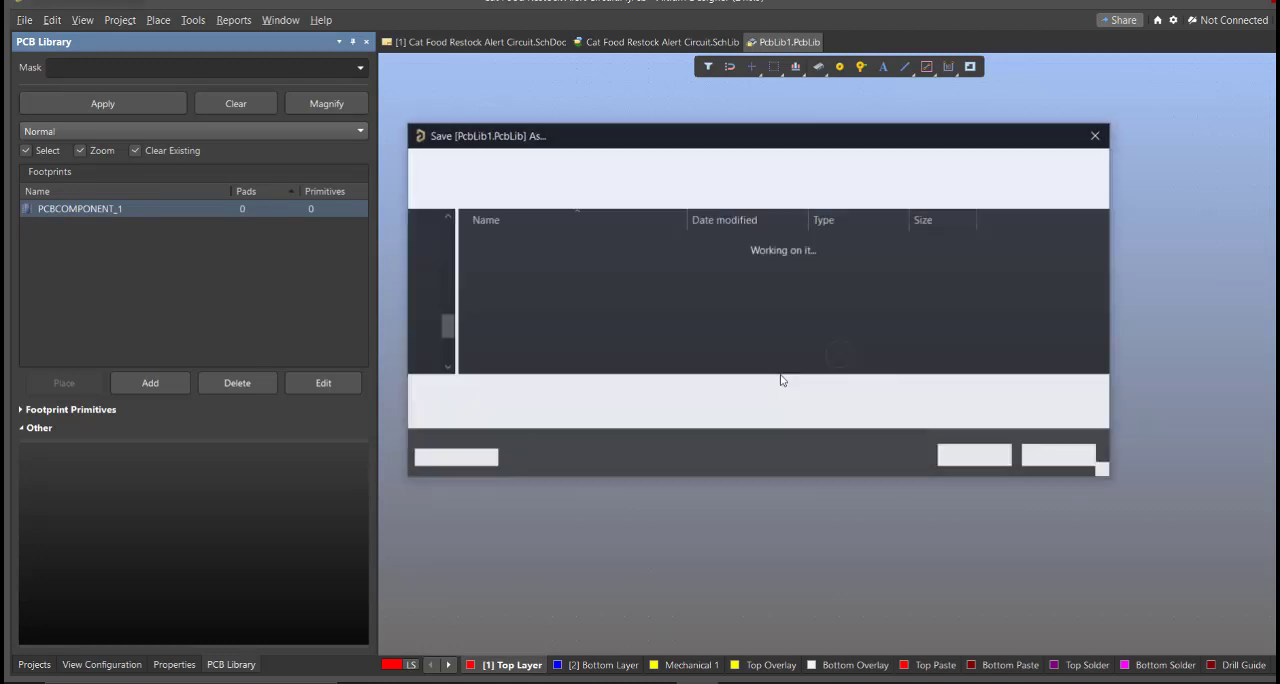
text(Cat Food Restock Alert Circuit)
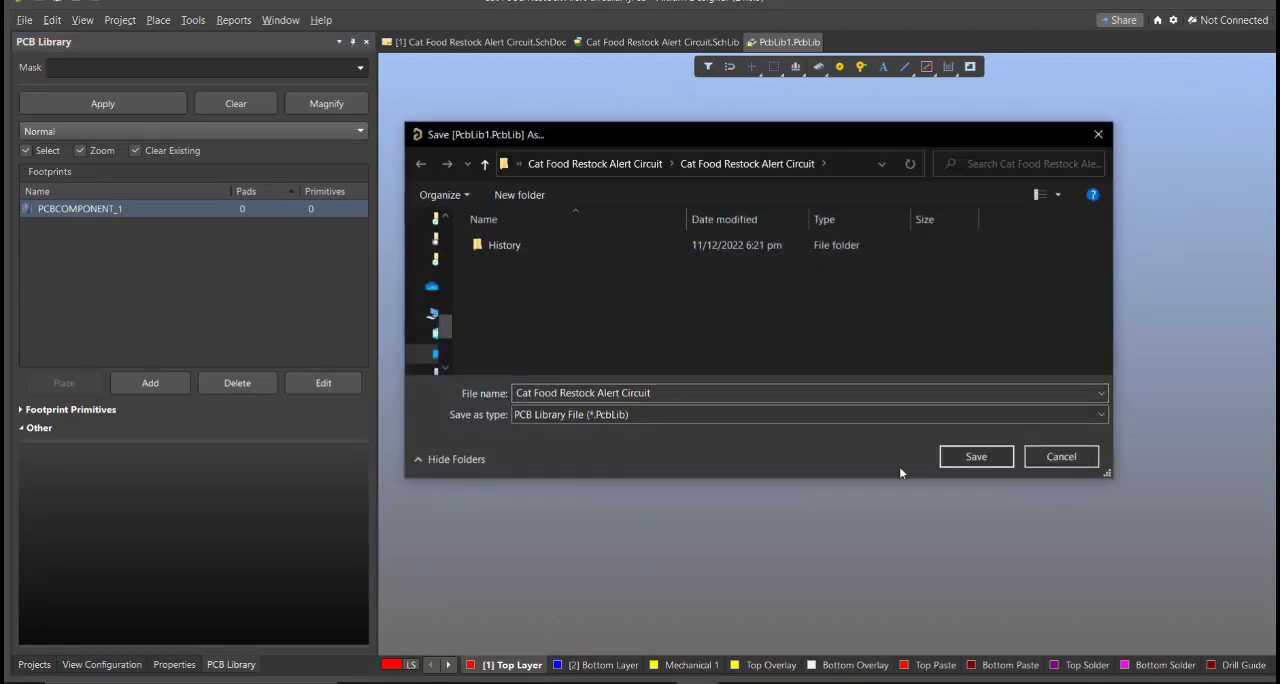
click(976, 456)
click(913, 382)
ctrl+scroll(900, 374, up, 1)
ctrl+scroll(884, 363, down, 1)
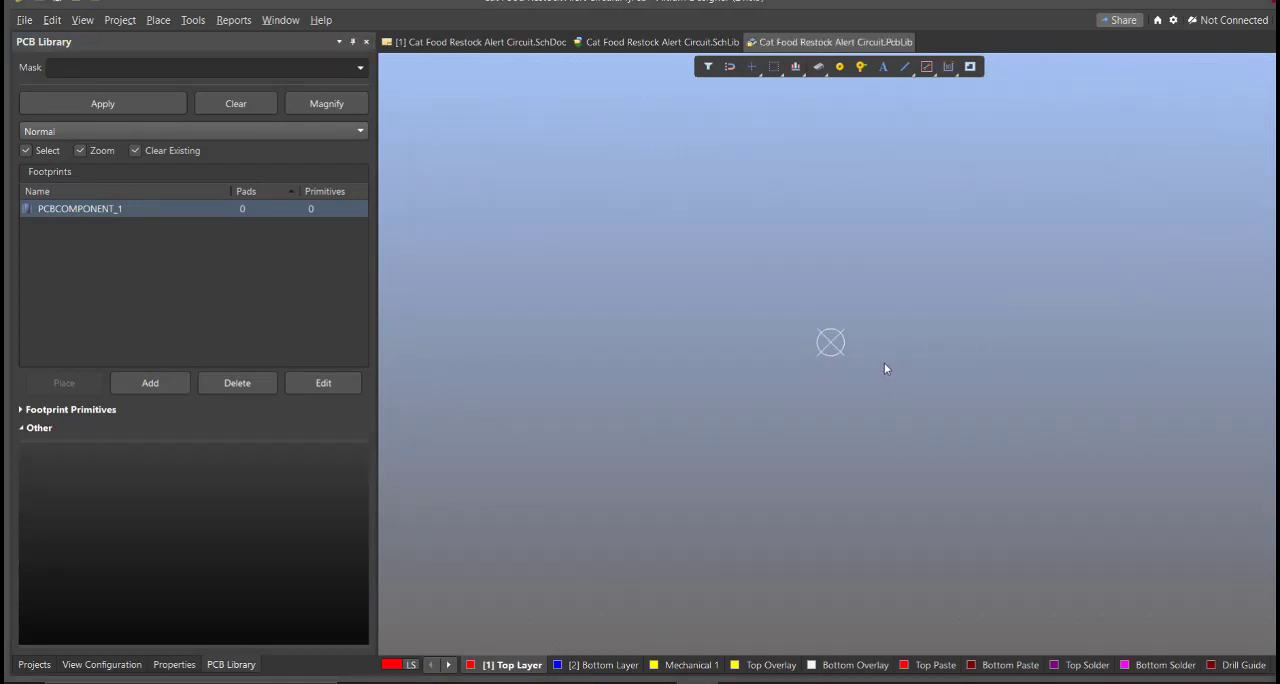
mouse_move(771, 409)
right_down()
mouse_move(617, 389)
mouse_move(720, 397)
mouse_move(722, 408)
right_up()
Return to the schematic sheet and bring up the Altium Library Loader over it
click(624, 42)
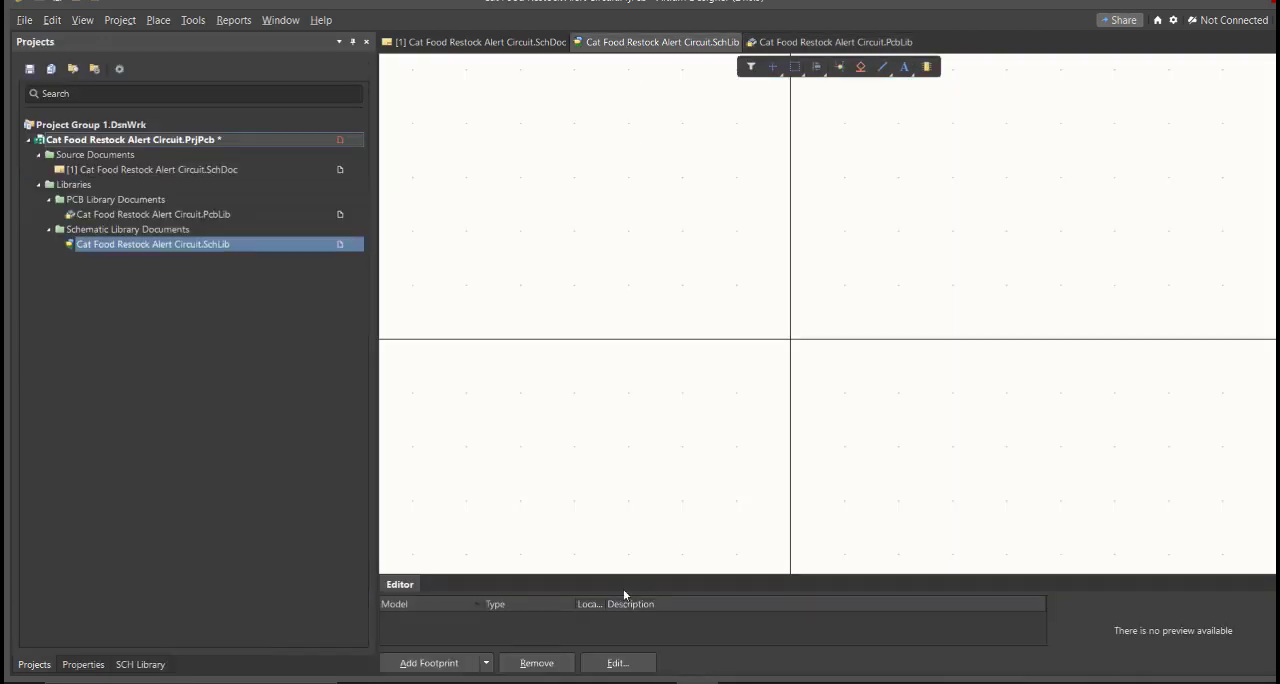
key(f)
key(Escape)
click(477, 42)
right_drag(734, 390, 700, 388)
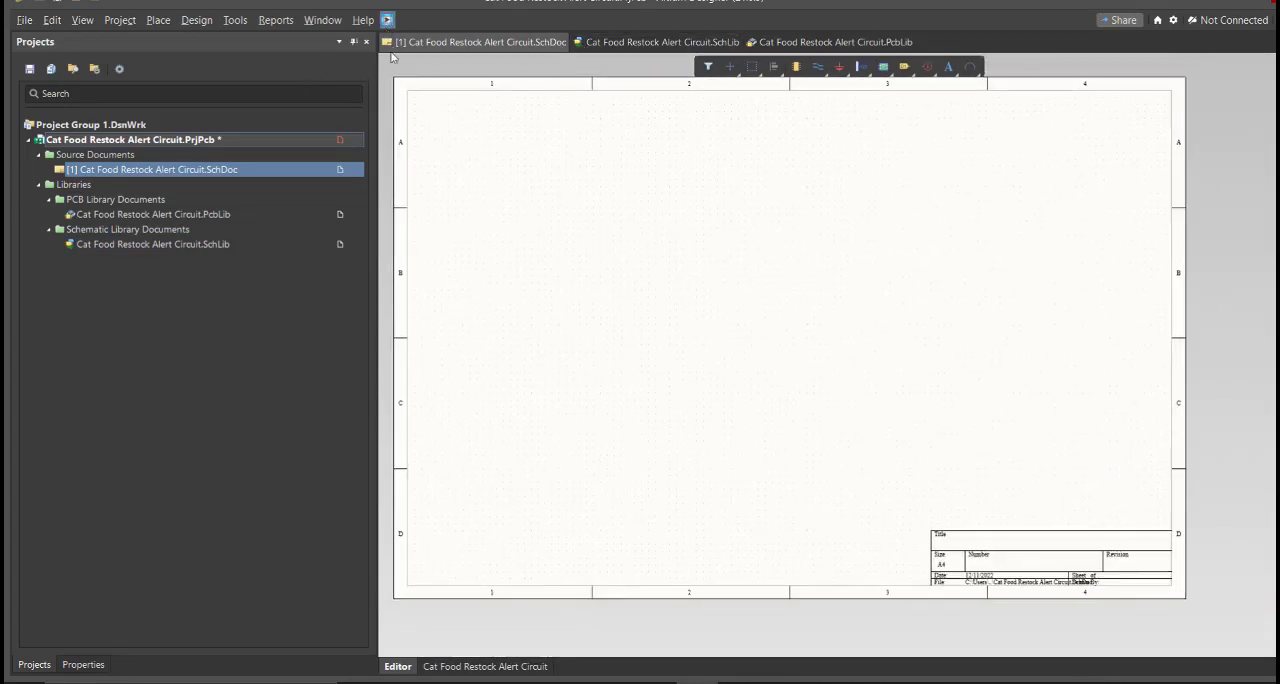
drag(178, 12, 572, 122)
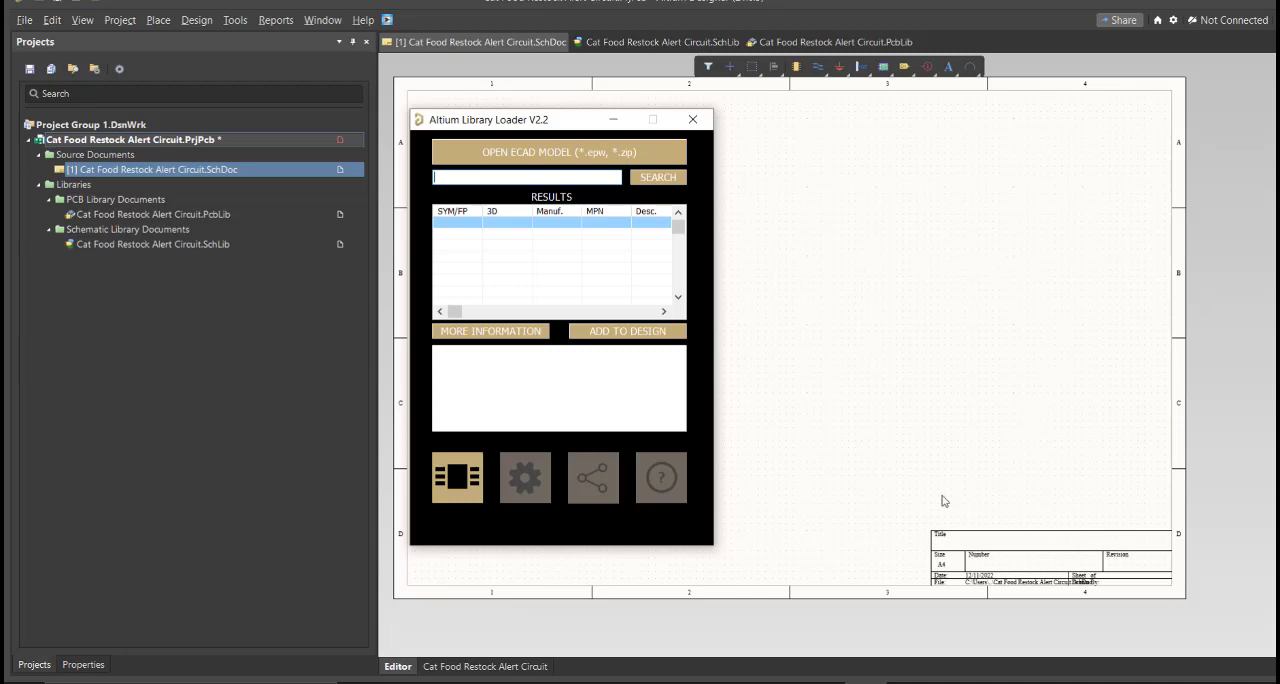
Switch to the Excel parts list and examine the components and their Manufacturer_Part_Number column
click(838, 683)
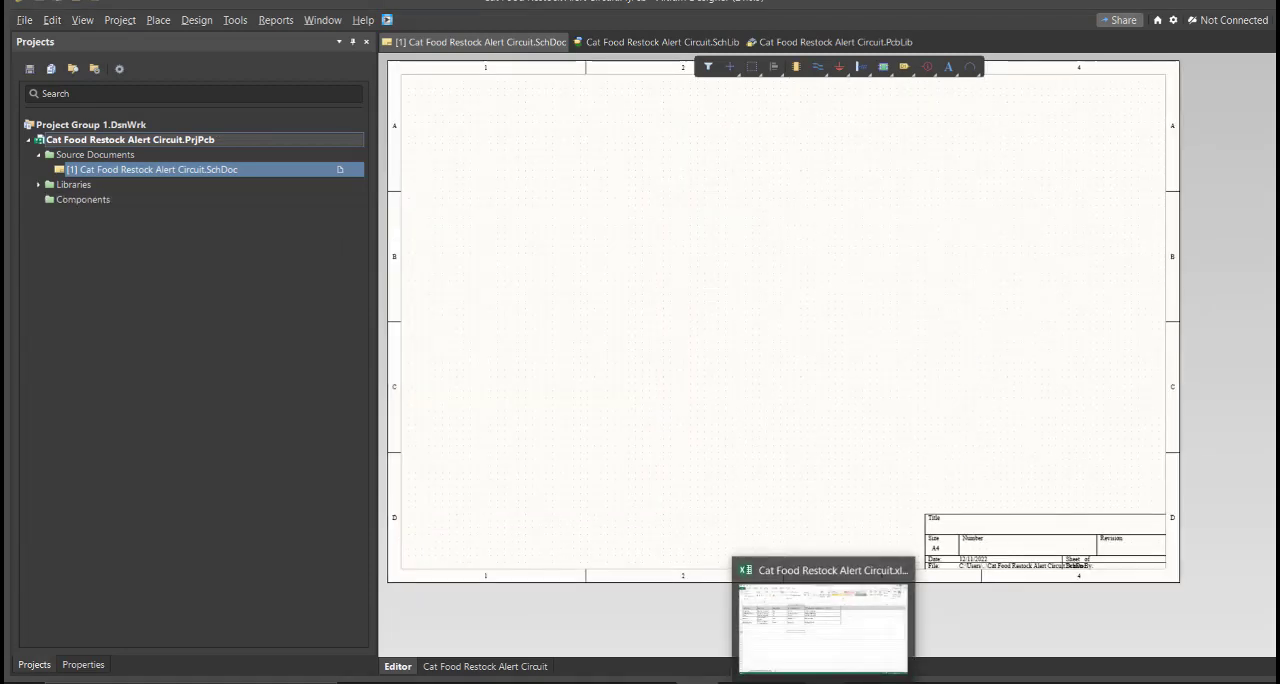
click(785, 610)
drag(59, 169, 806, 283)
drag(623, 172, 631, 284)
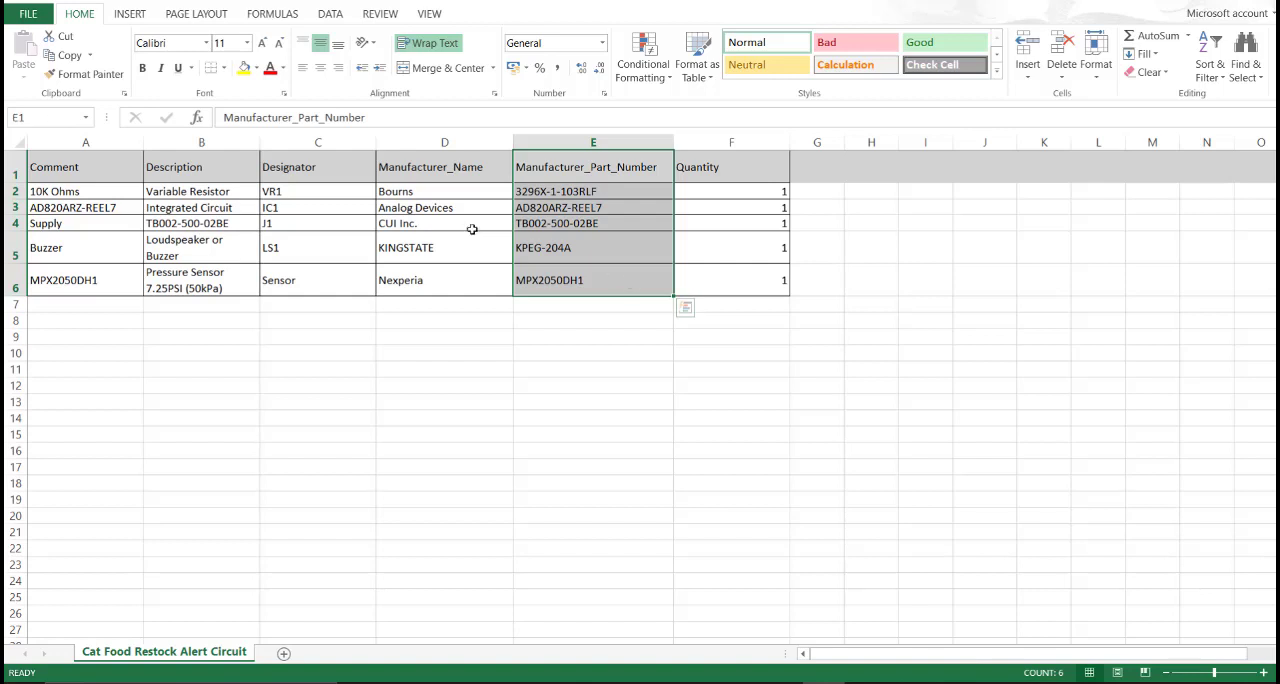
Copy the variable resistor's manufacturer part number, 3296X-1-103RLF, from cell E2
click(604, 196)
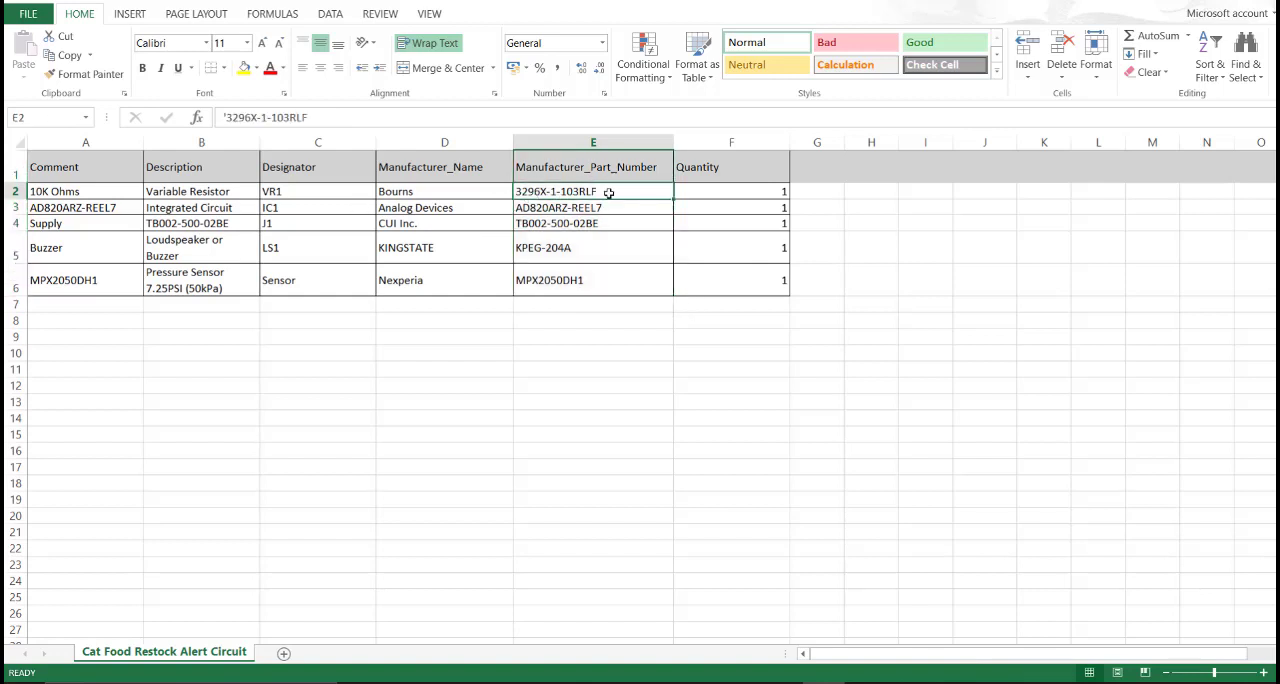
double_click(608, 193)
drag(602, 192, 519, 191)
key(ctrl+c)
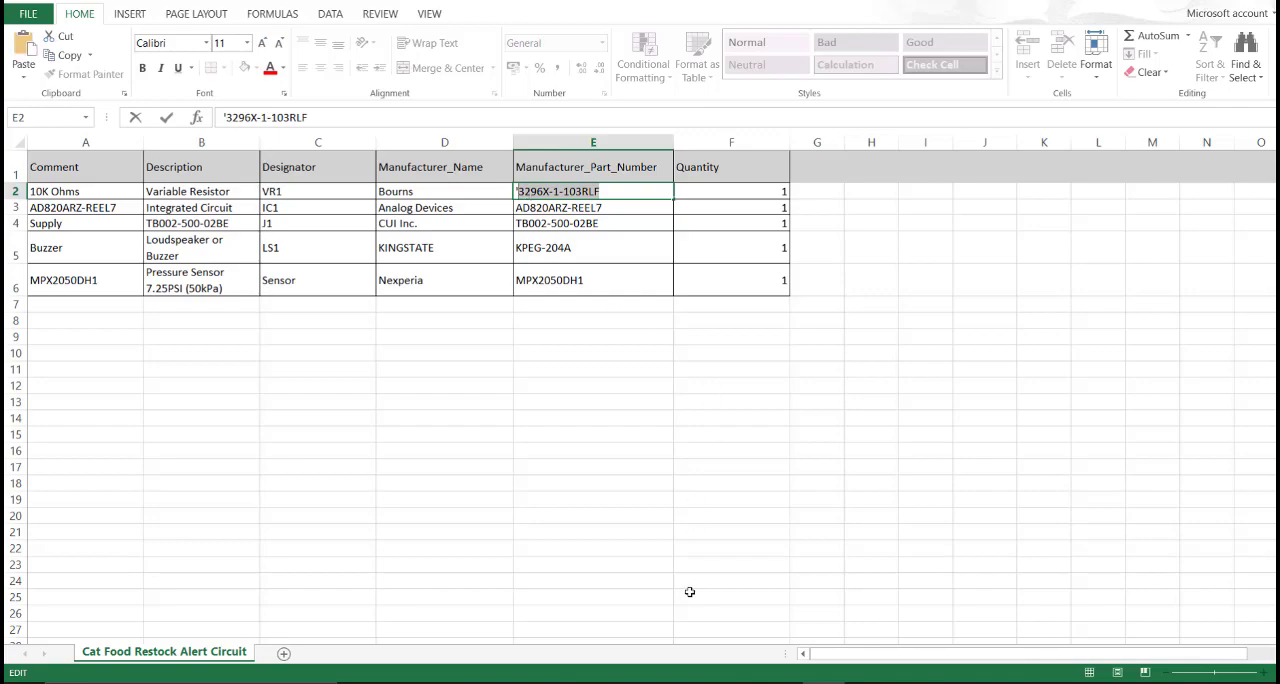
Switch back to Altium Designer and search the Library Loader for part 3296X-1-103RLF
click(696, 682)
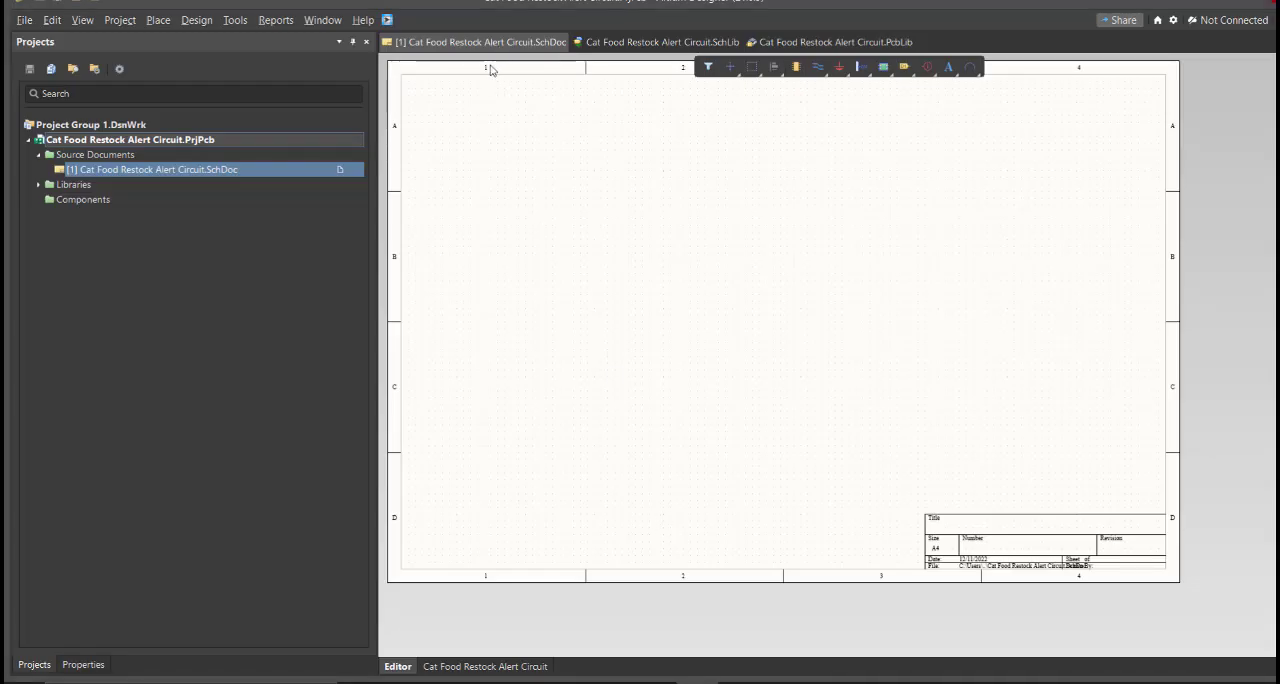
ctrl+scroll(470, 145, down, 1)
click(388, 21)
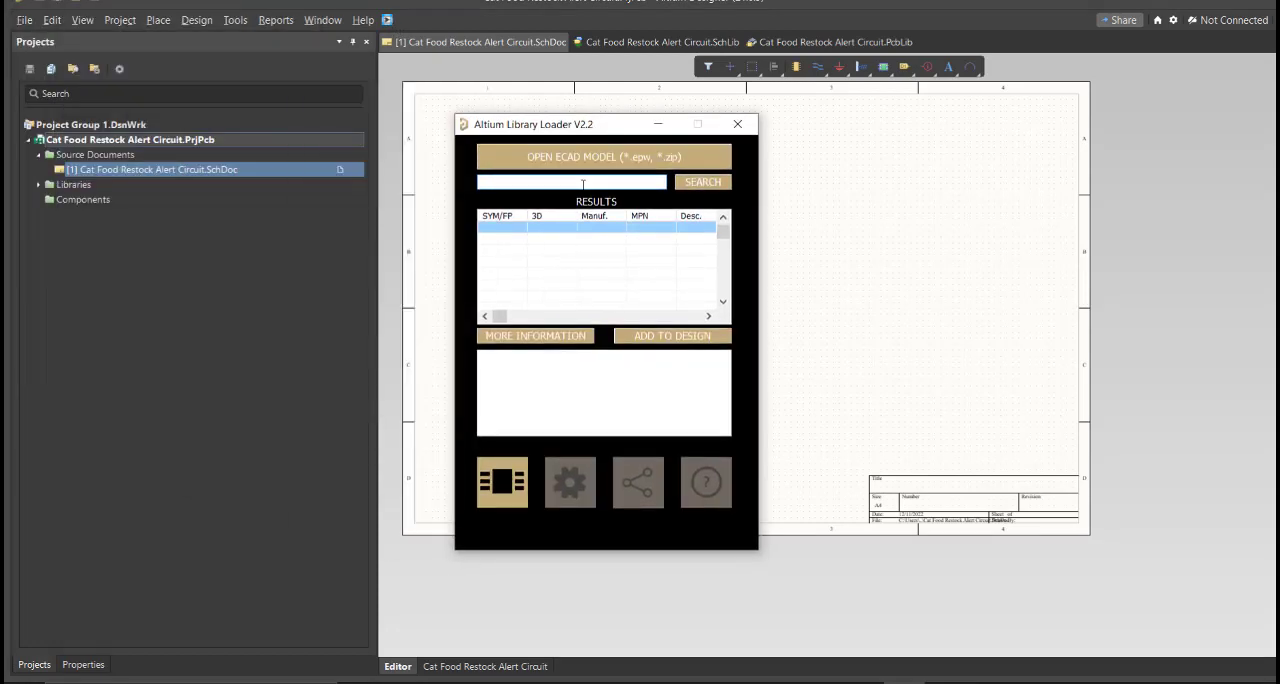
key(ctrl+v)
click(681, 191)
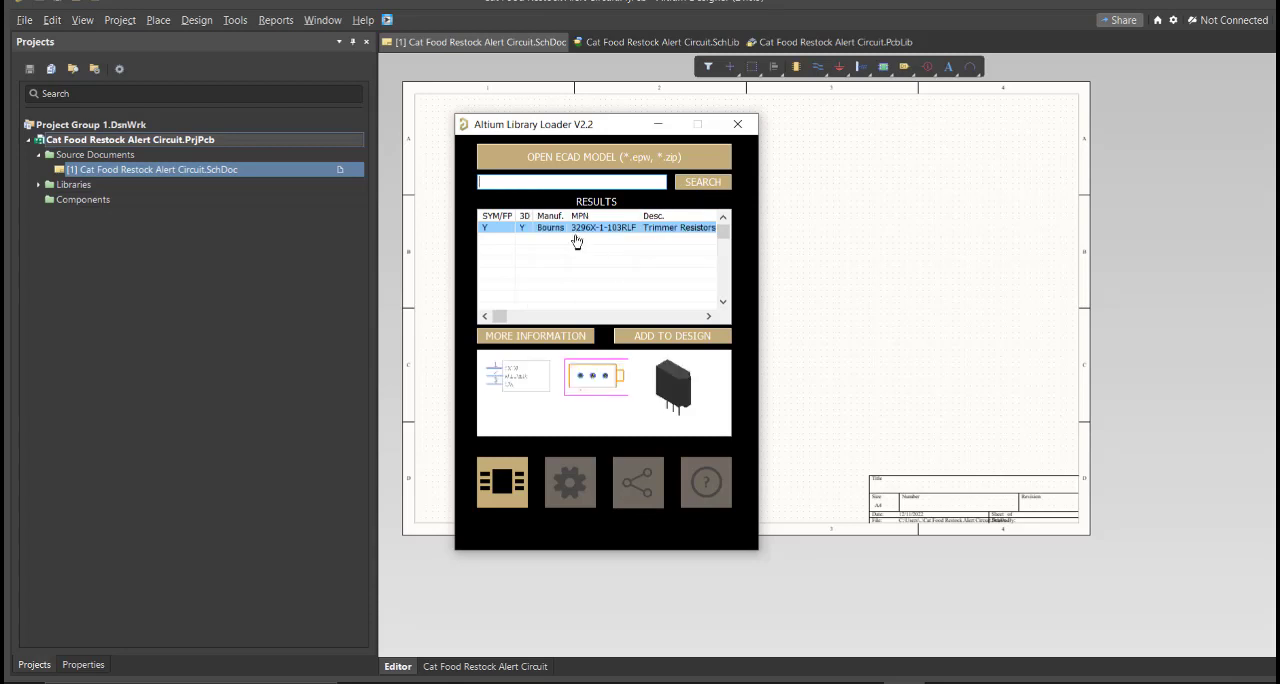
Add the Bourns 3296X-1-103RLF trimmer resistor to the design, placed near the lower-left corner of the schematic sheet
click(632, 341)
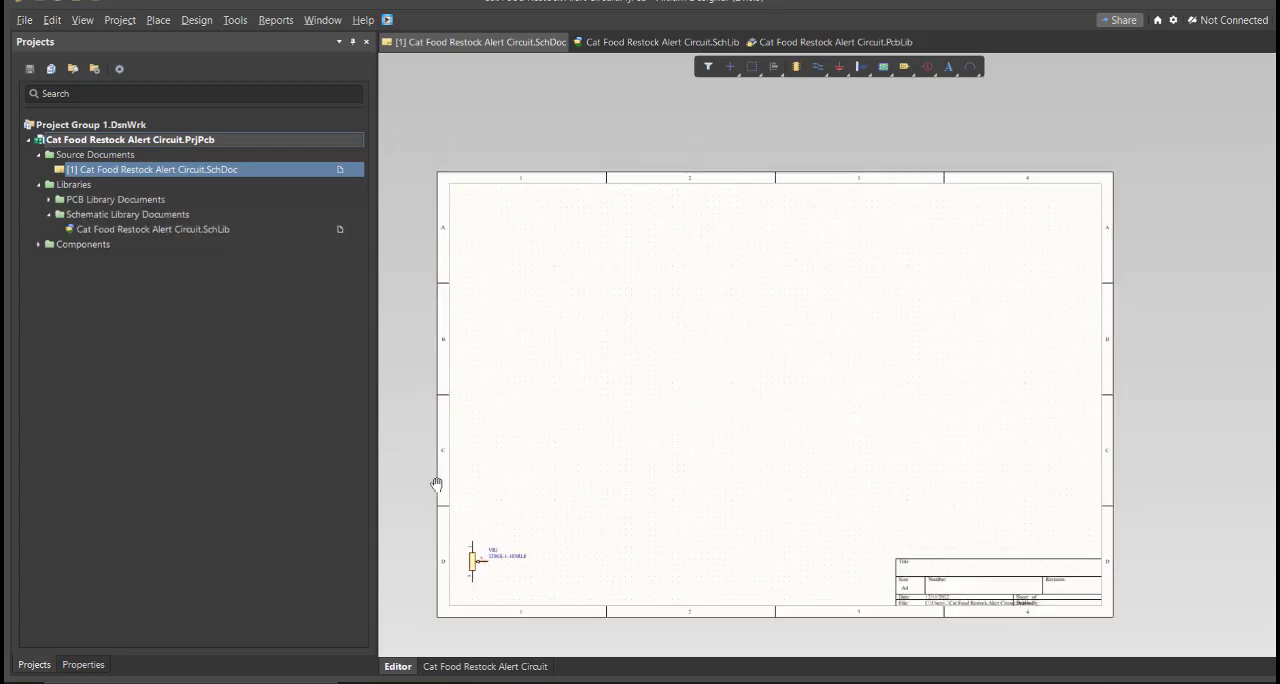
right_drag(434, 483, 474, 414)
ctrl+scroll(474, 414, up, 3)
right_drag(574, 620, 571, 497)
ctrl+scroll(571, 497, up, 7)
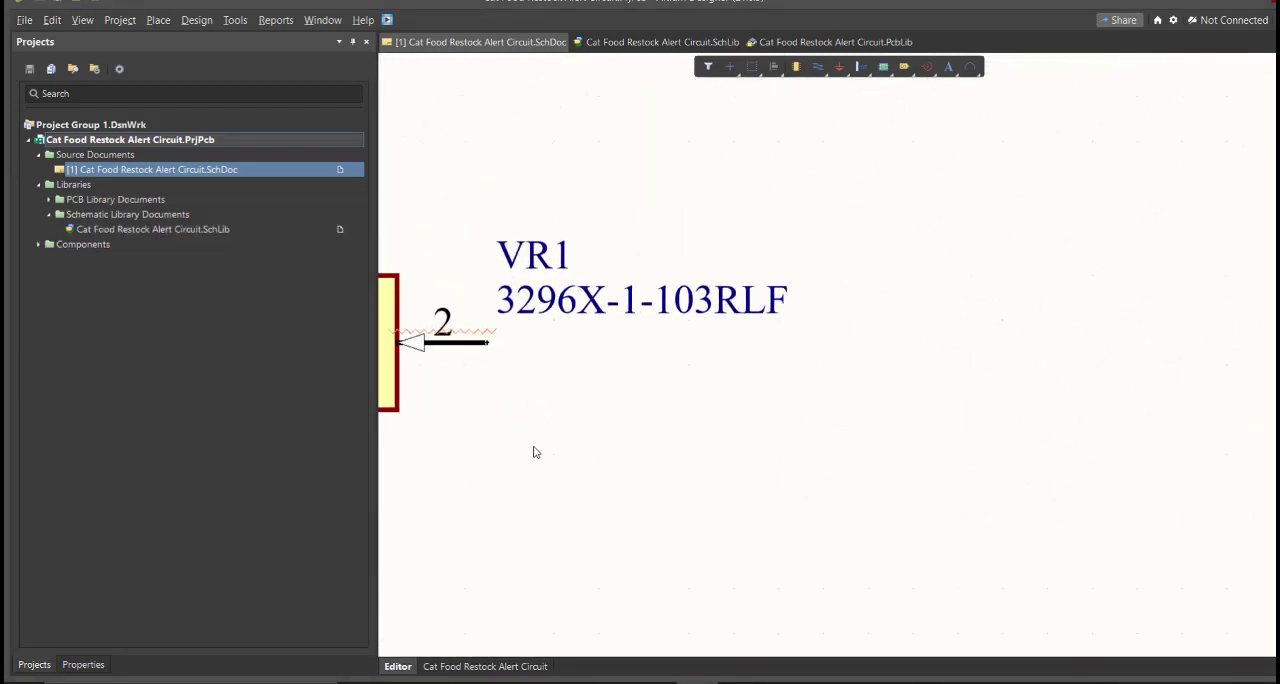
right_drag(534, 448, 630, 462)
ctrl+scroll(631, 461, down, 4)
ctrl+scroll(631, 461, down, 6)
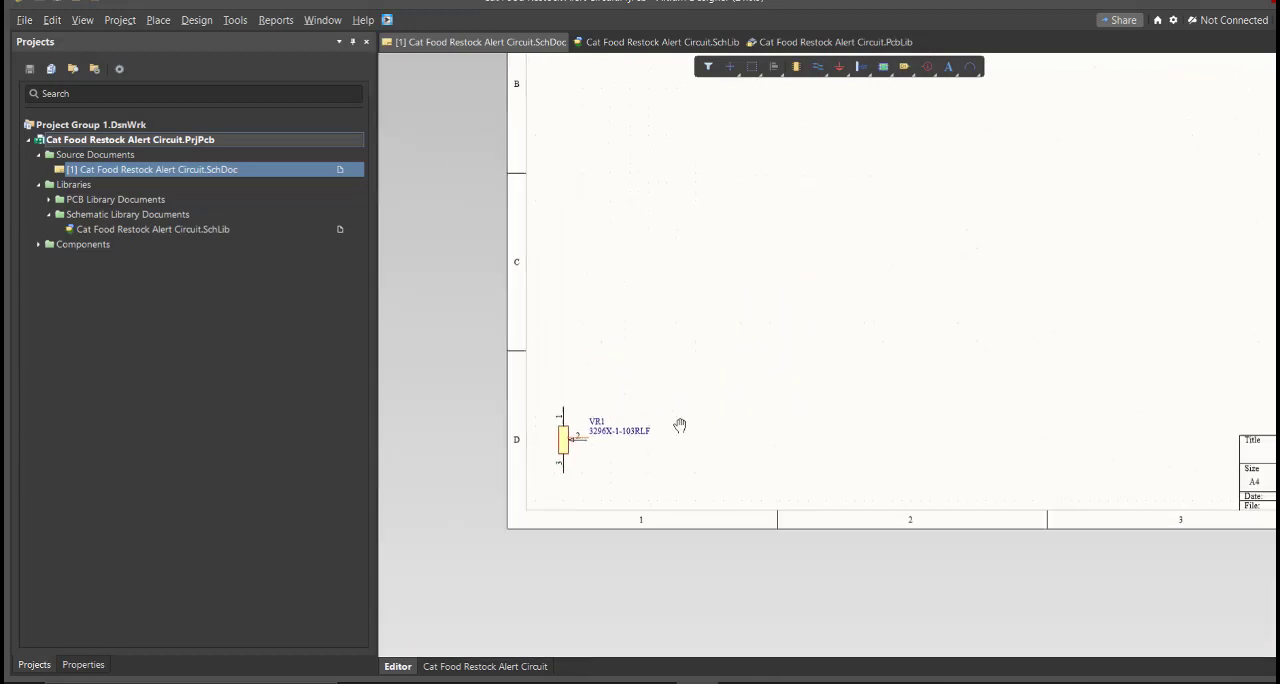
right_drag(680, 420, 672, 428)
right_drag(609, 145, 649, 194)
ctrl+scroll(649, 194, down, 1)
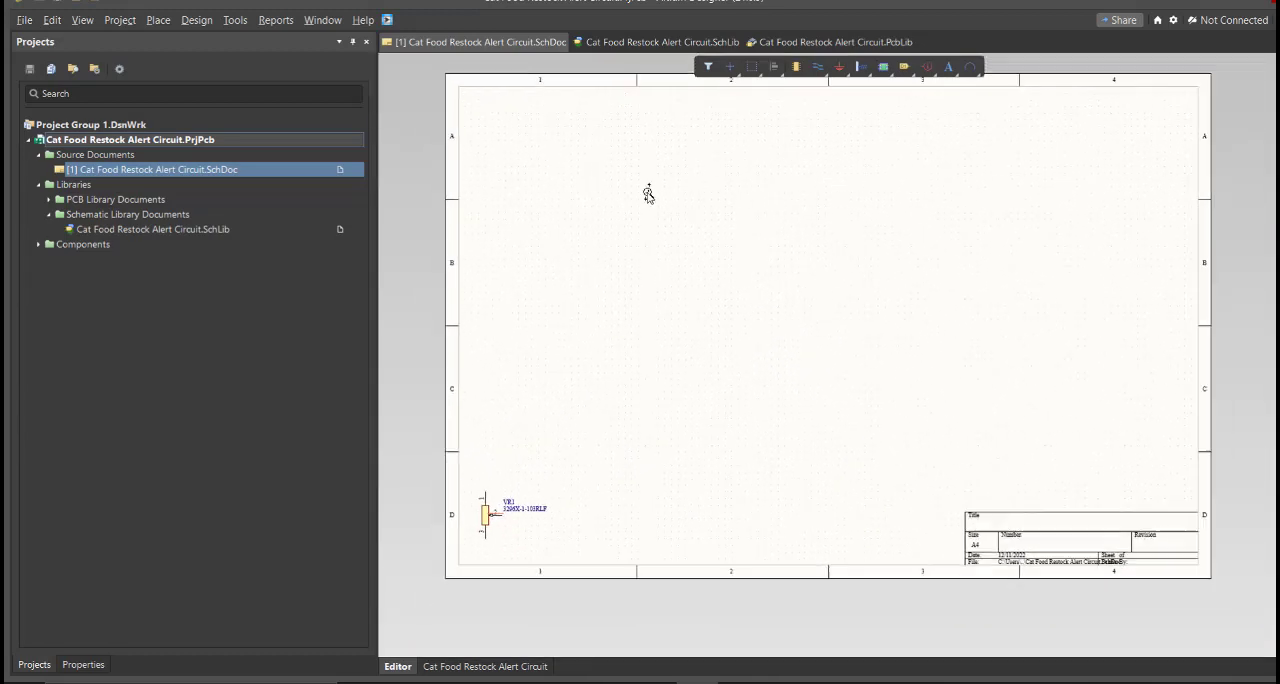
Open the project's schematic library and examine the variable resistor's symbol and footprint model
click(635, 47)
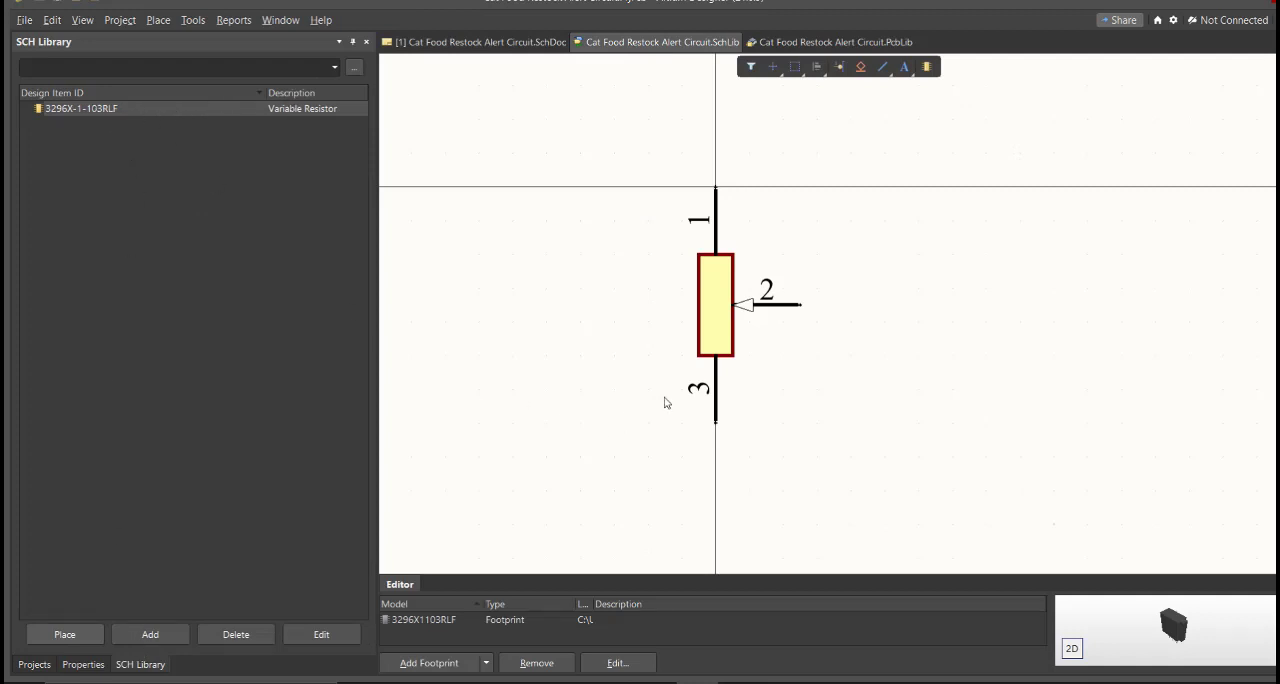
mouse_move(665, 402)
right_down()
mouse_move(575, 385)
mouse_move(645, 435)
mouse_move(660, 410)
right_up()
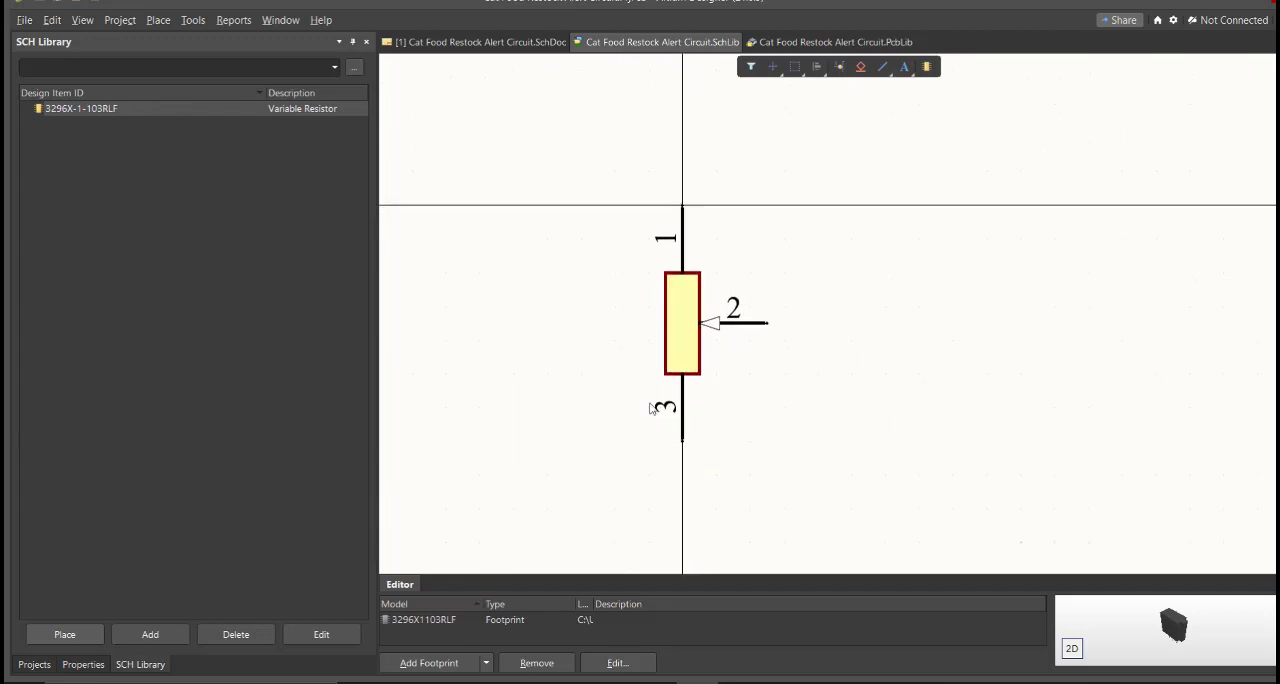
Set the comment of the 3296X-1-103RLF library component to 10K Ohms and save the schematic library
double_click(190, 110)
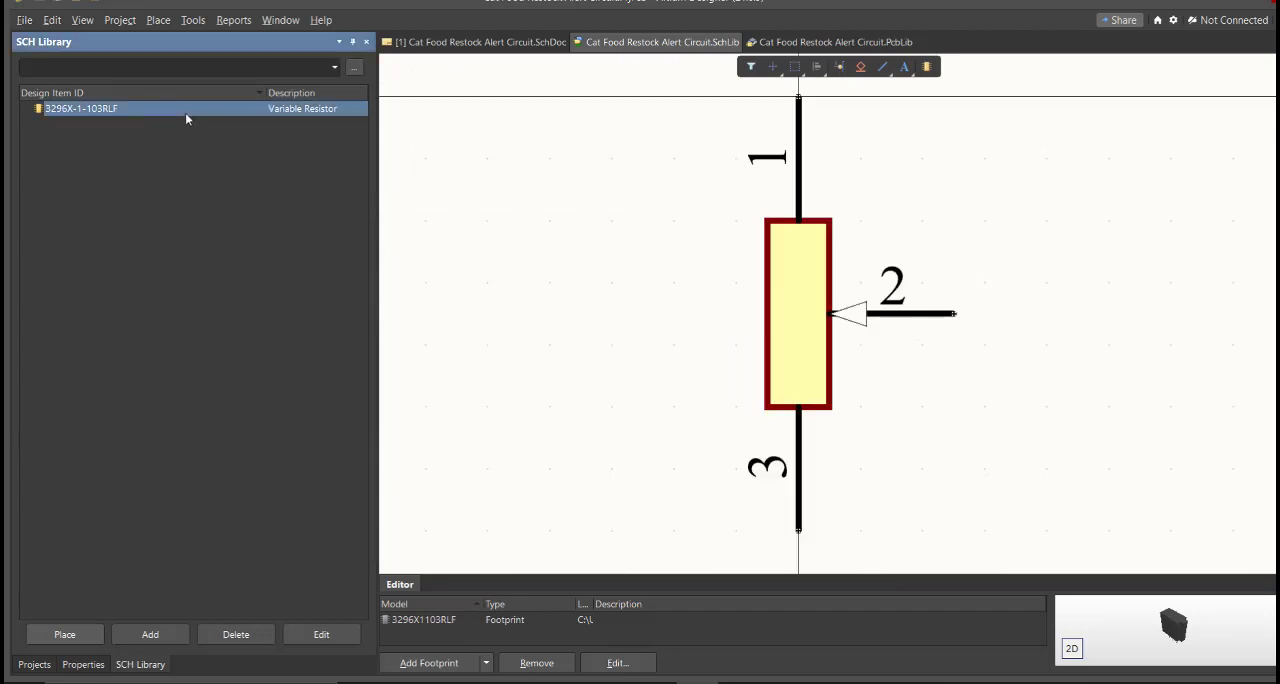
click(173, 229)
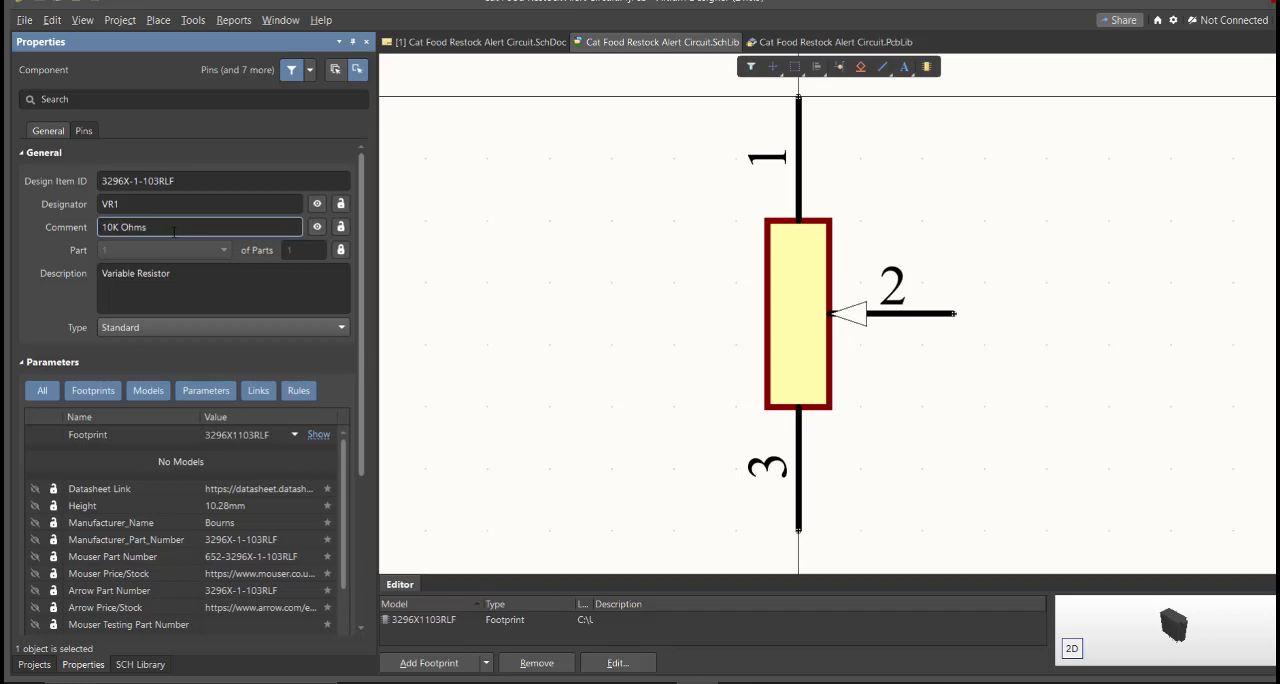
key(Return)
click(160, 227)
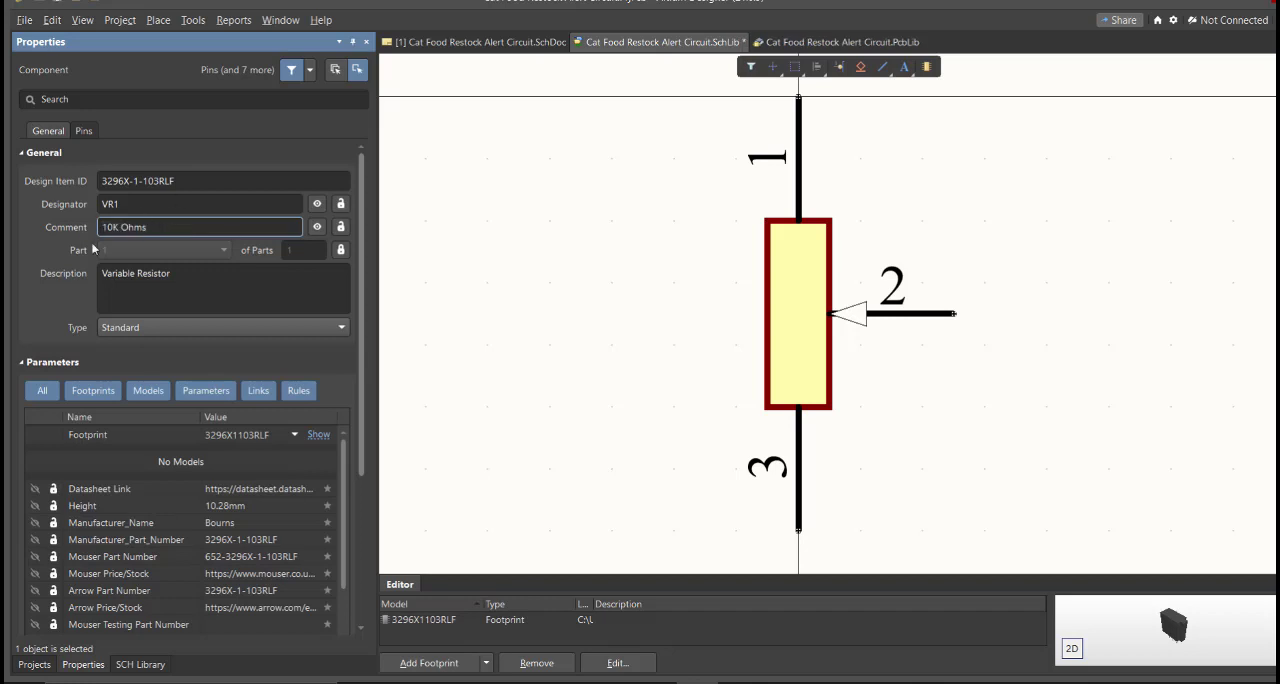
right_drag(520, 517, 509, 528)
ctrl+scroll(509, 528, down, 1)
key(ctrl+s)
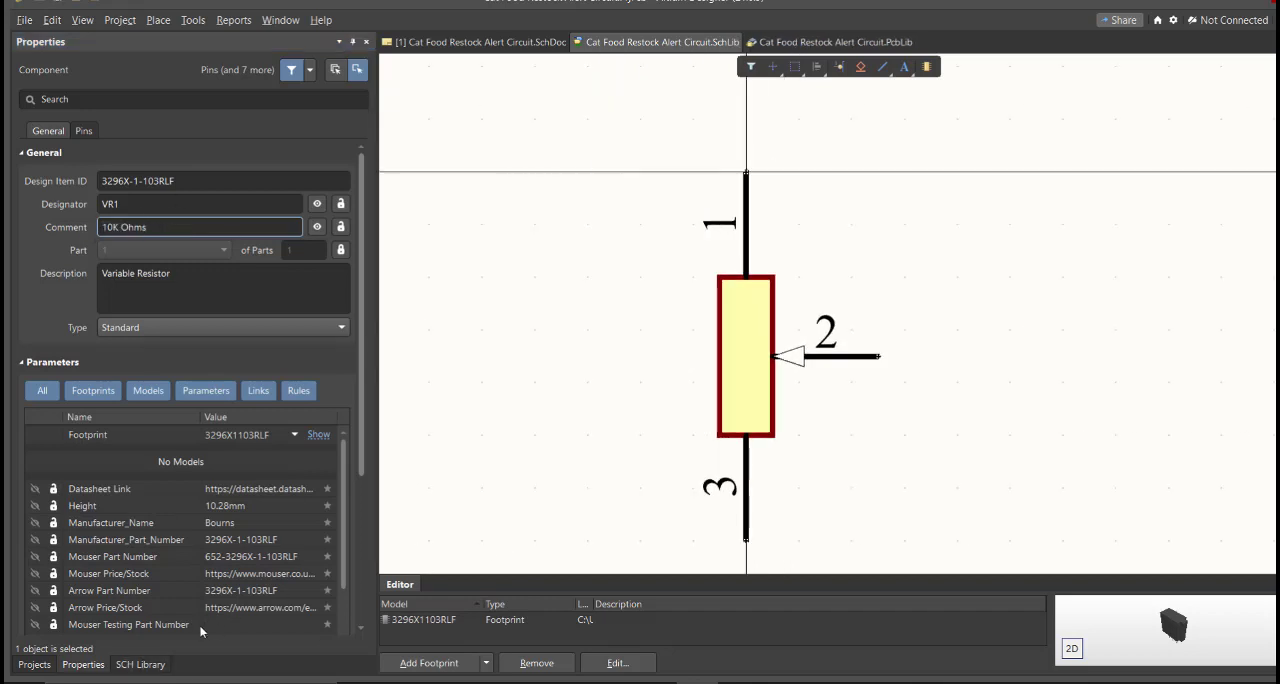
Place the updated variable resistor from the schematic library on the sheet, to the right of the existing one
click(140, 664)
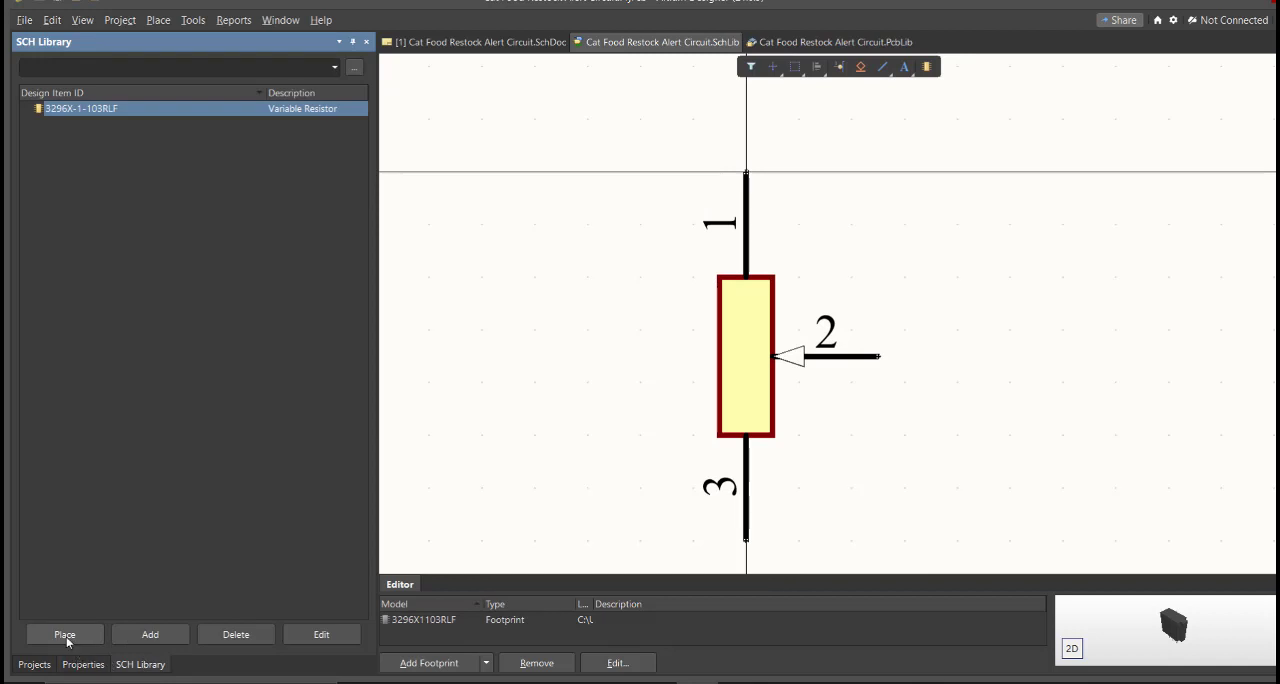
click(64, 634)
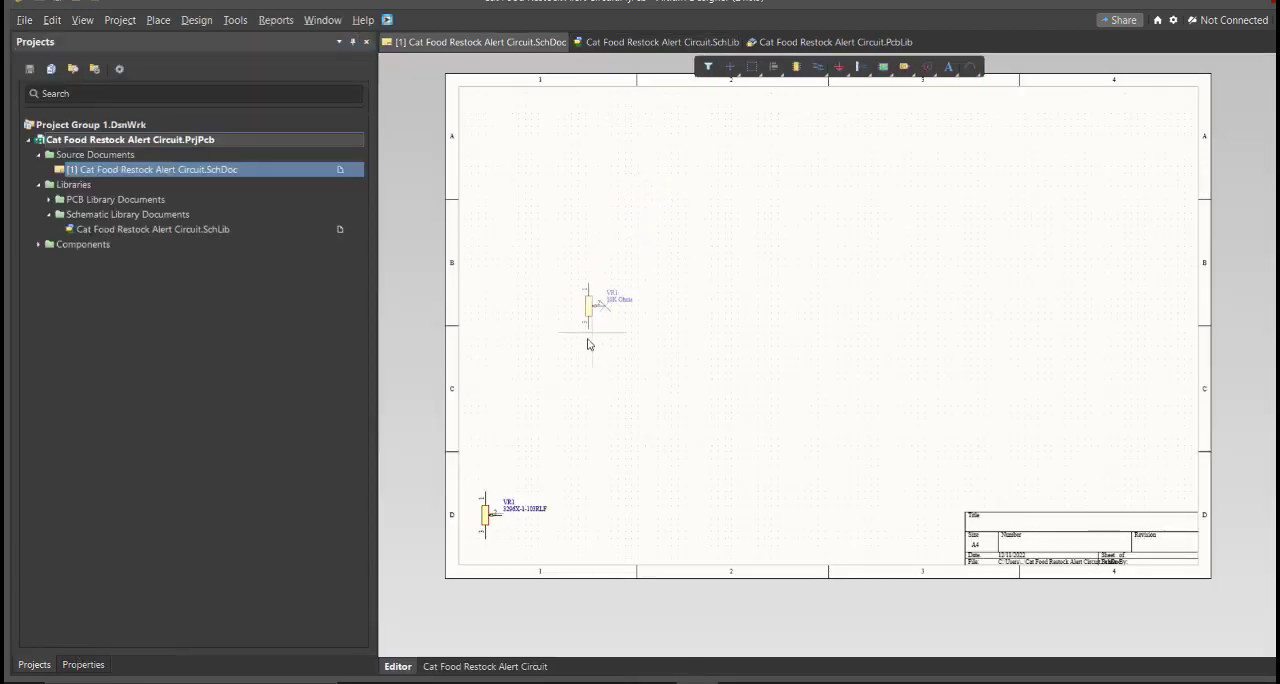
ctrl+scroll(557, 537, up, 3)
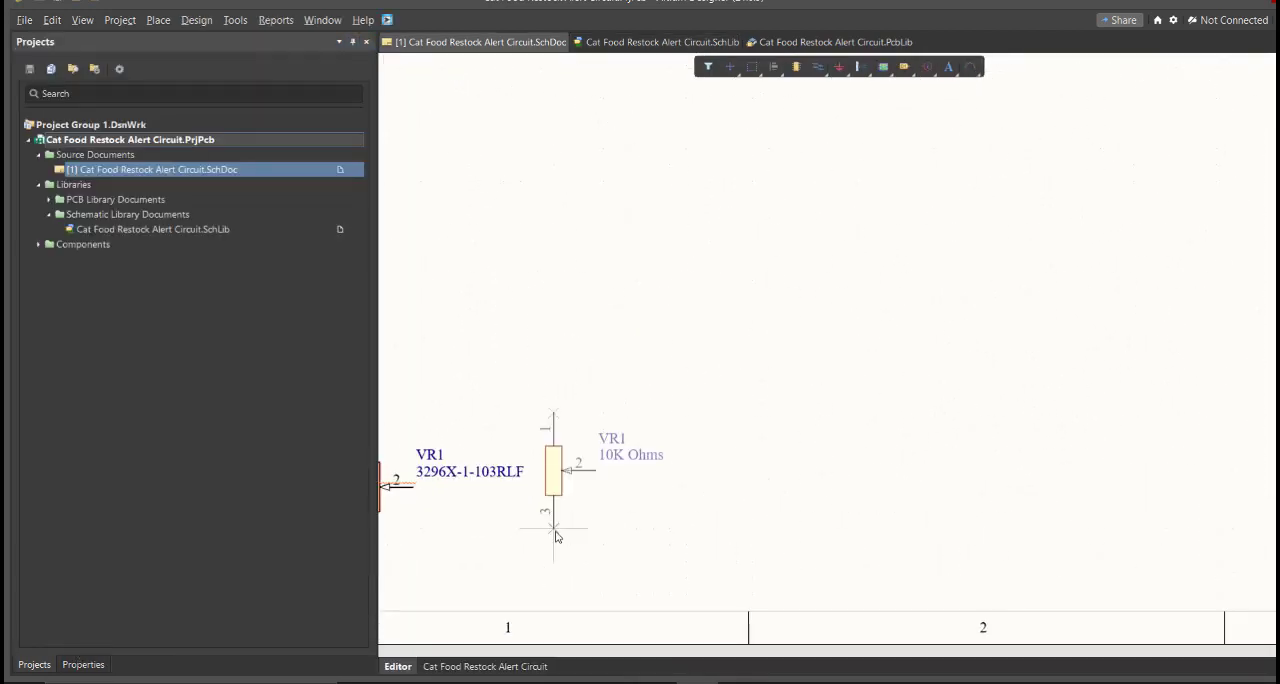
right_drag(595, 533, 908, 533)
ctrl+scroll(989, 537, up, 2)
click(922, 518)
right_click(1040, 509)
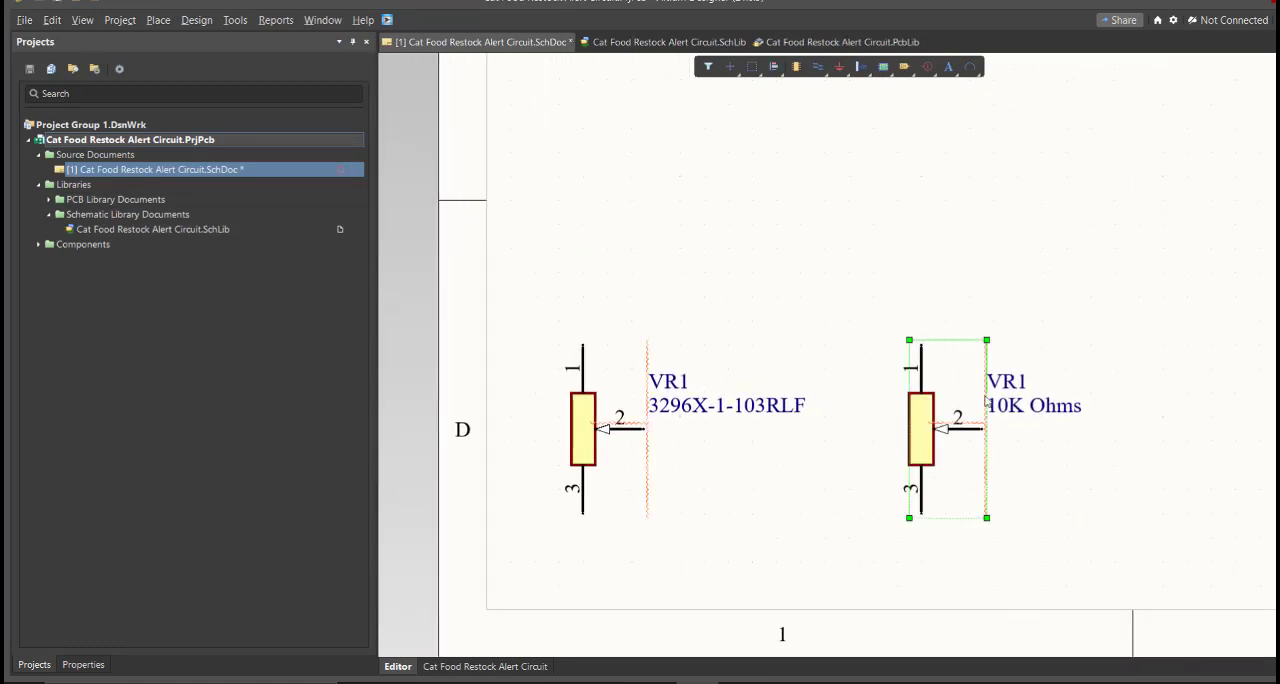
Compare the comments of the two placed variable resistors and review the manufacturer part numbers in the Excel parts list
click(1069, 456)
drag(735, 340, 534, 526)
drag(1085, 303, 867, 522)
click(817, 561)
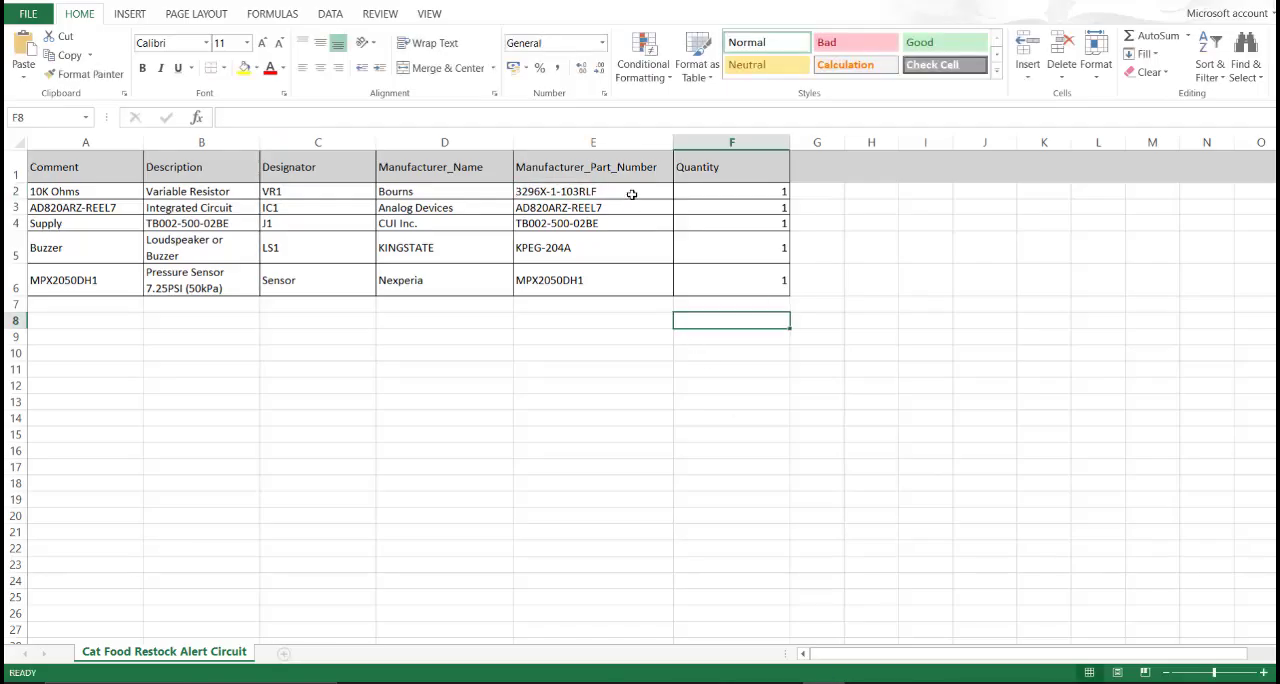
drag(632, 172, 637, 280)
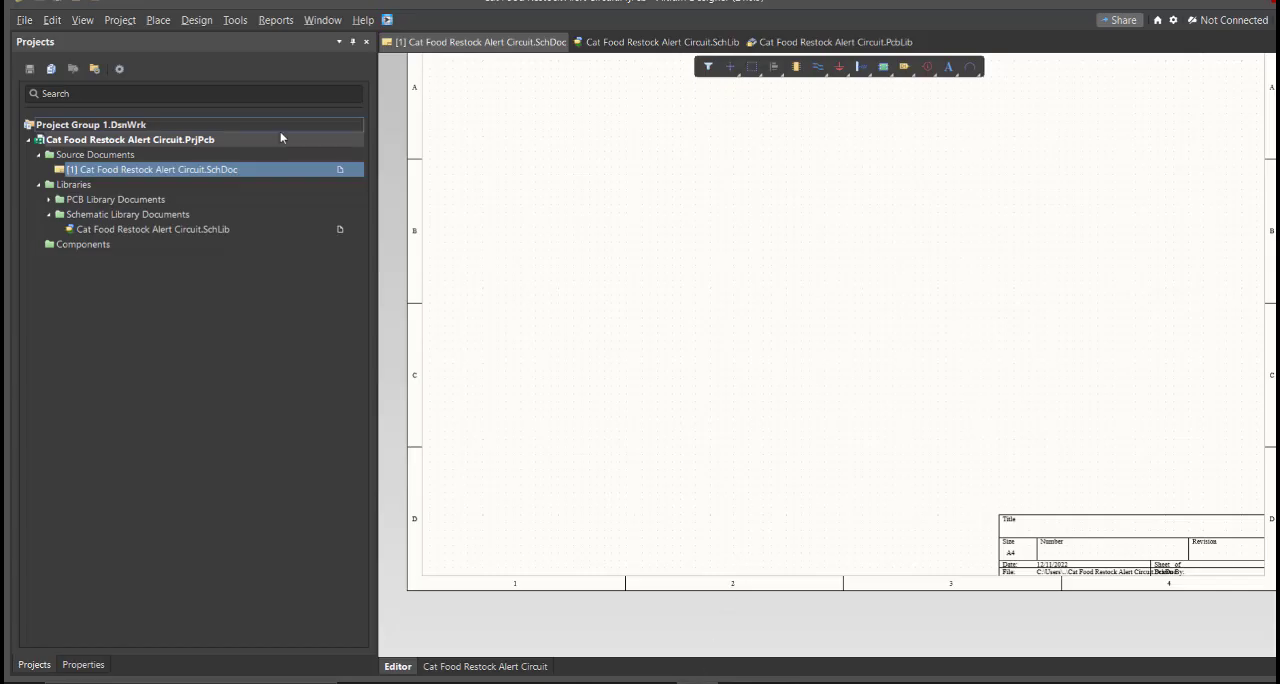
Switch back to Altium Designer and examine the symbol and footprint model of each component in the project's schematic library
ctrl+scroll(666, 264, down, 3)
ctrl+scroll(645, 262, up, 2)
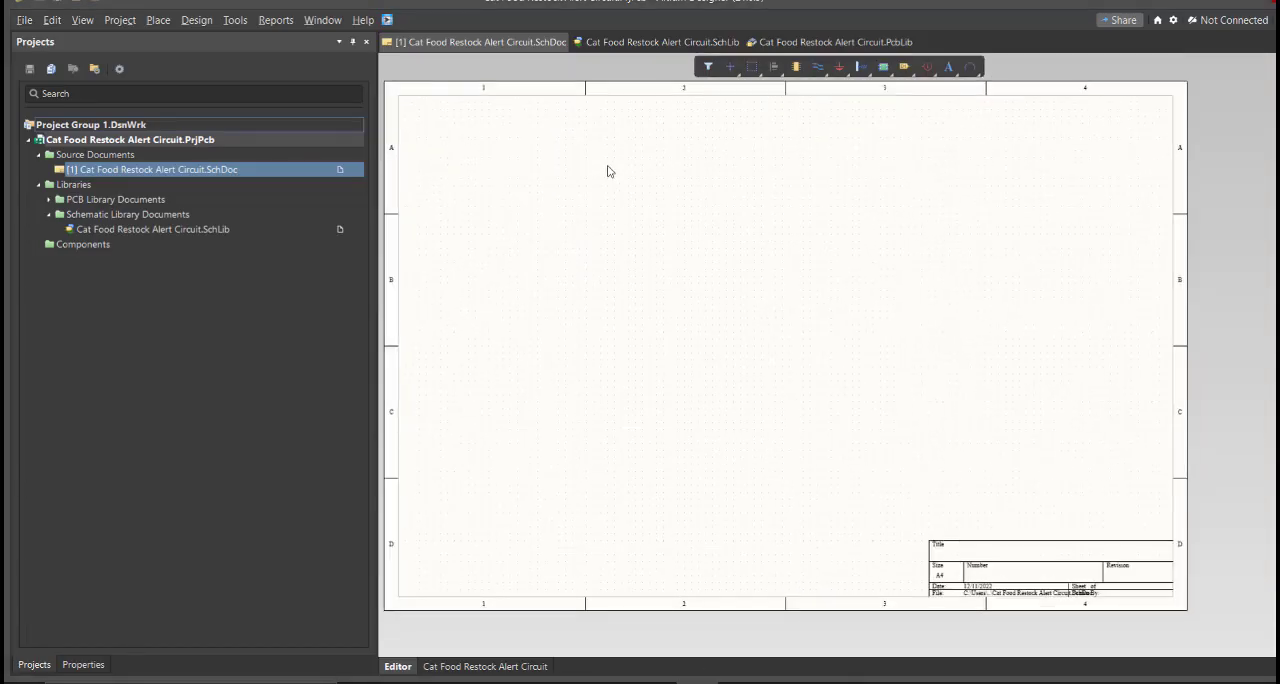
click(615, 42)
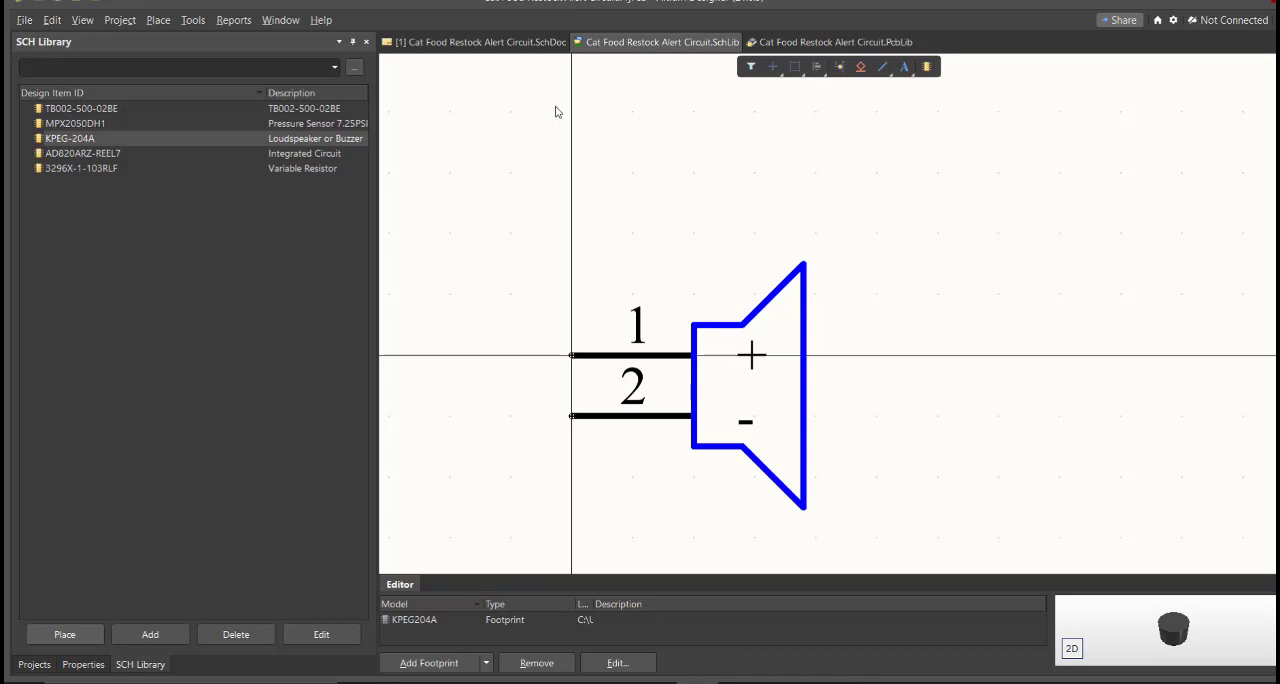
click(195, 108)
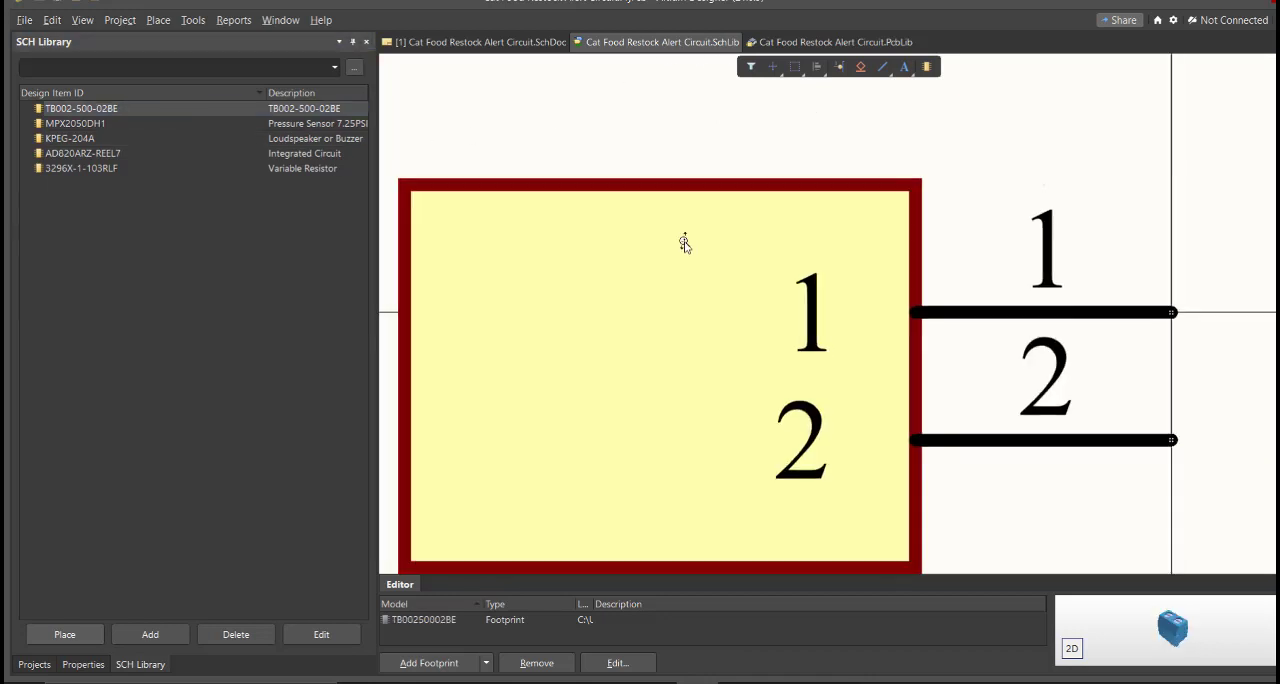
ctrl+scroll(683, 243, down, 2)
click(196, 125)
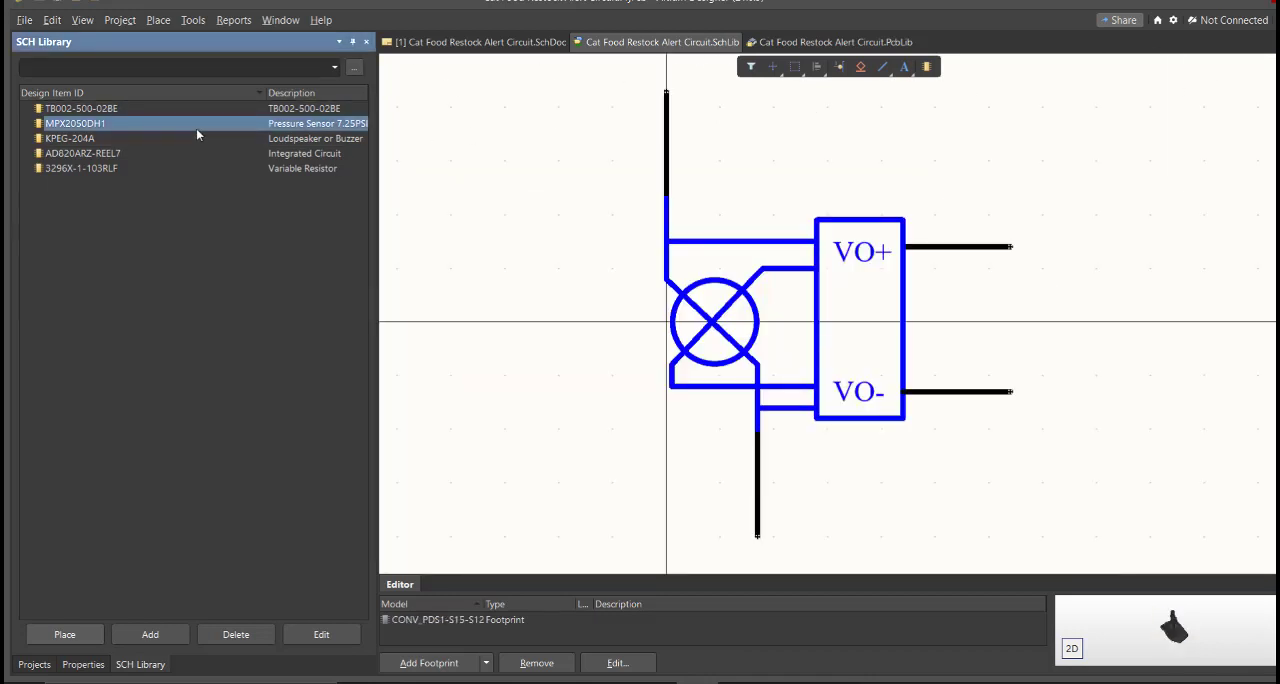
key(Down)
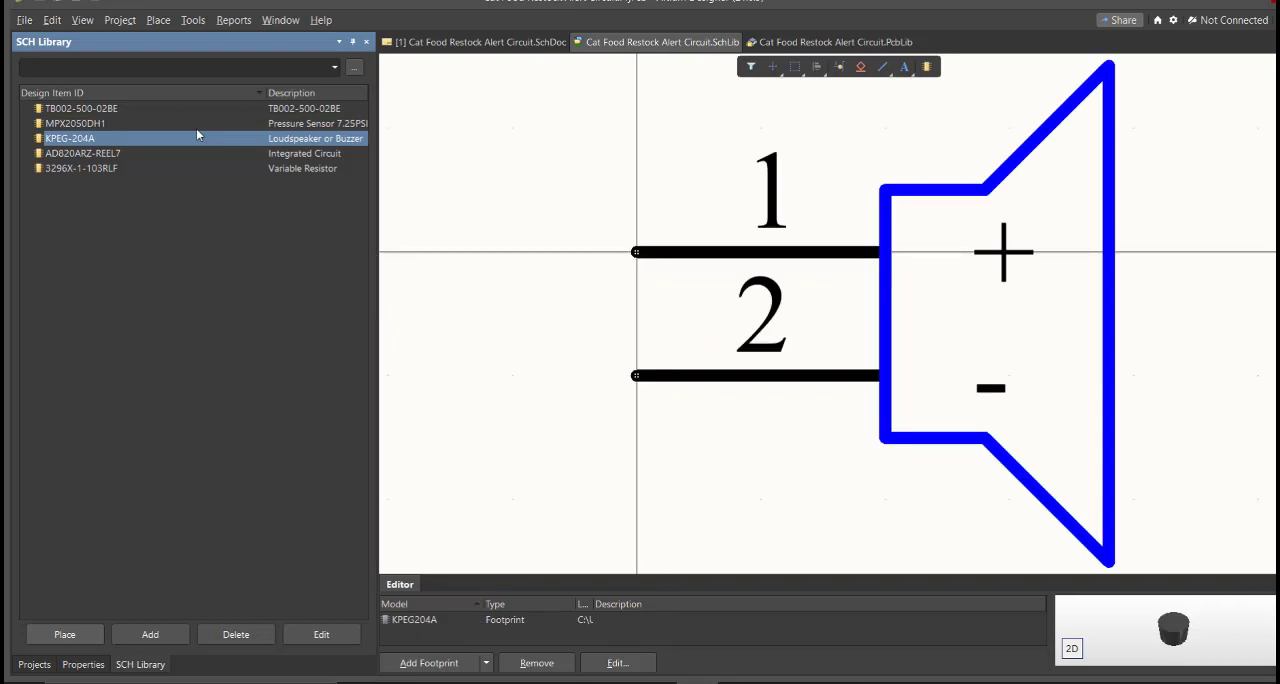
key(Down)
key(Down)
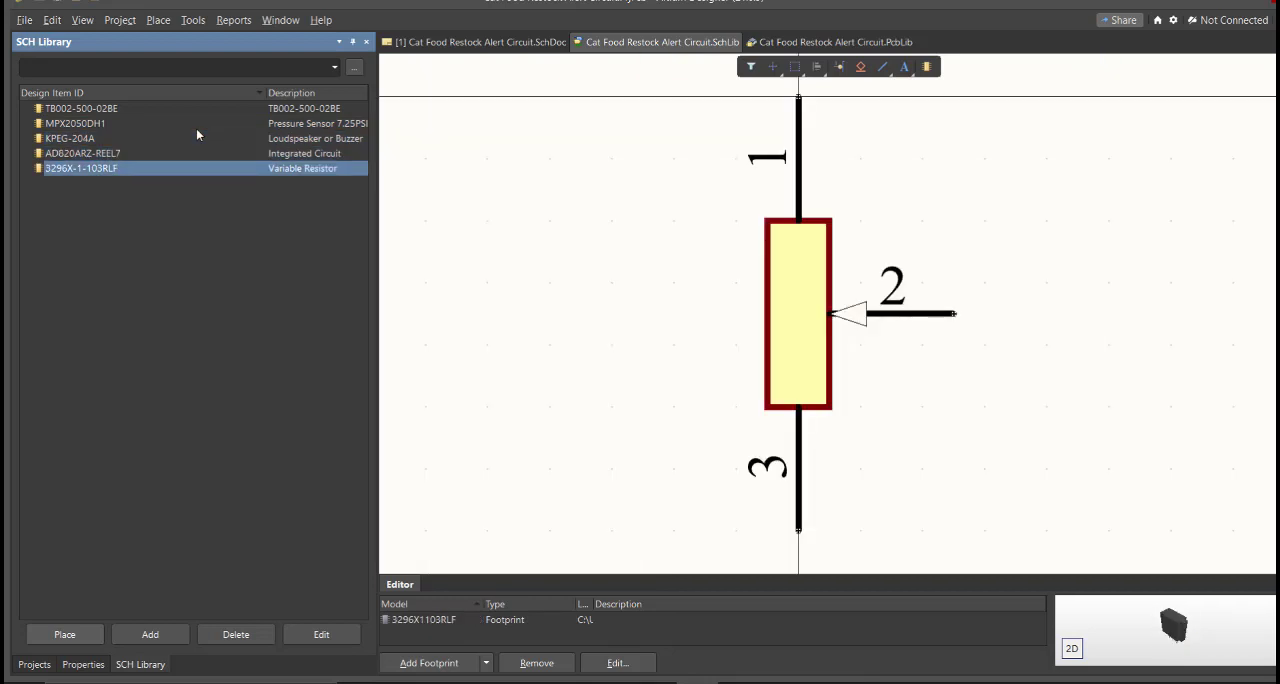
Place the supply connector, pressure sensor, variable resistor, AD820ARZ-REEL7 and buzzer from the project library in a row across the schematic
click(434, 43)
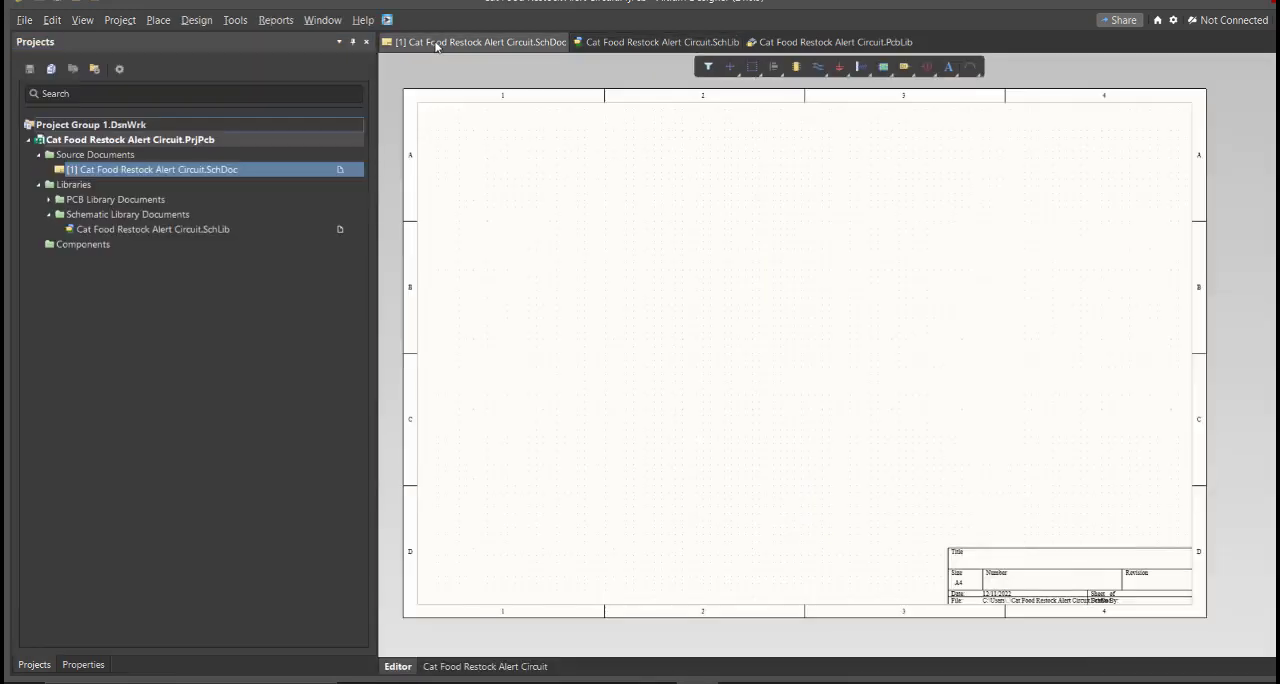
right_drag(625, 289, 651, 325)
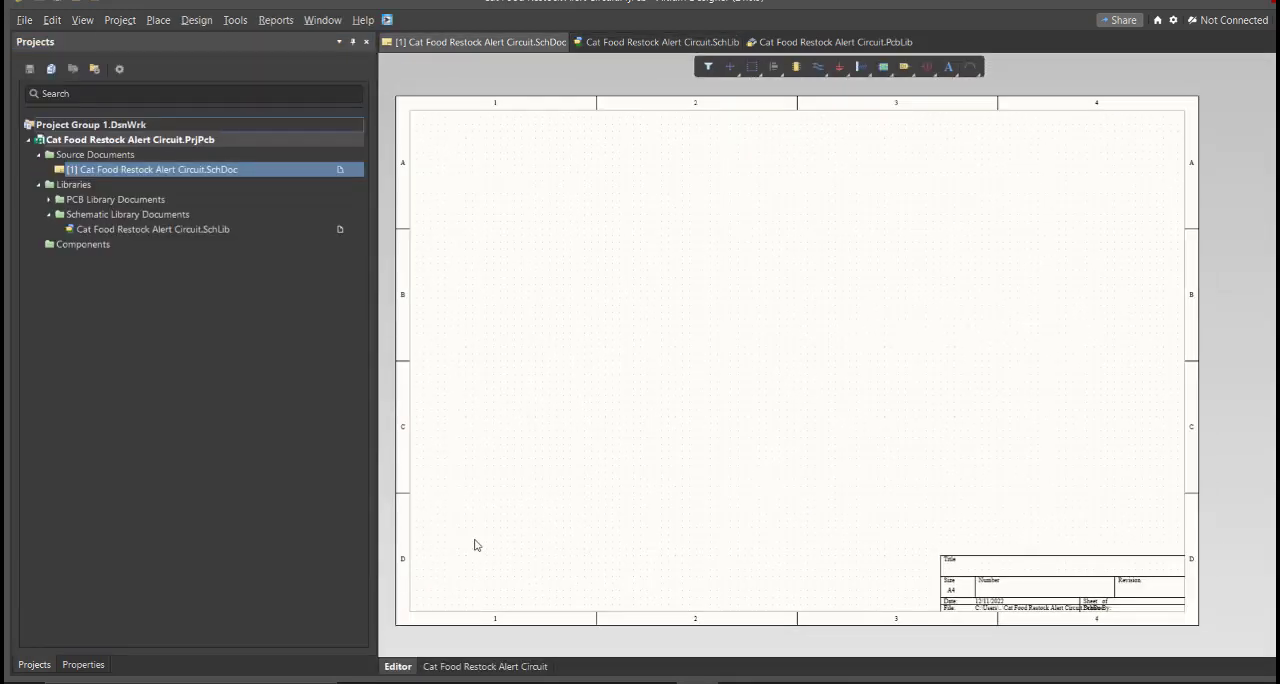
right_drag(530, 500, 541, 506)
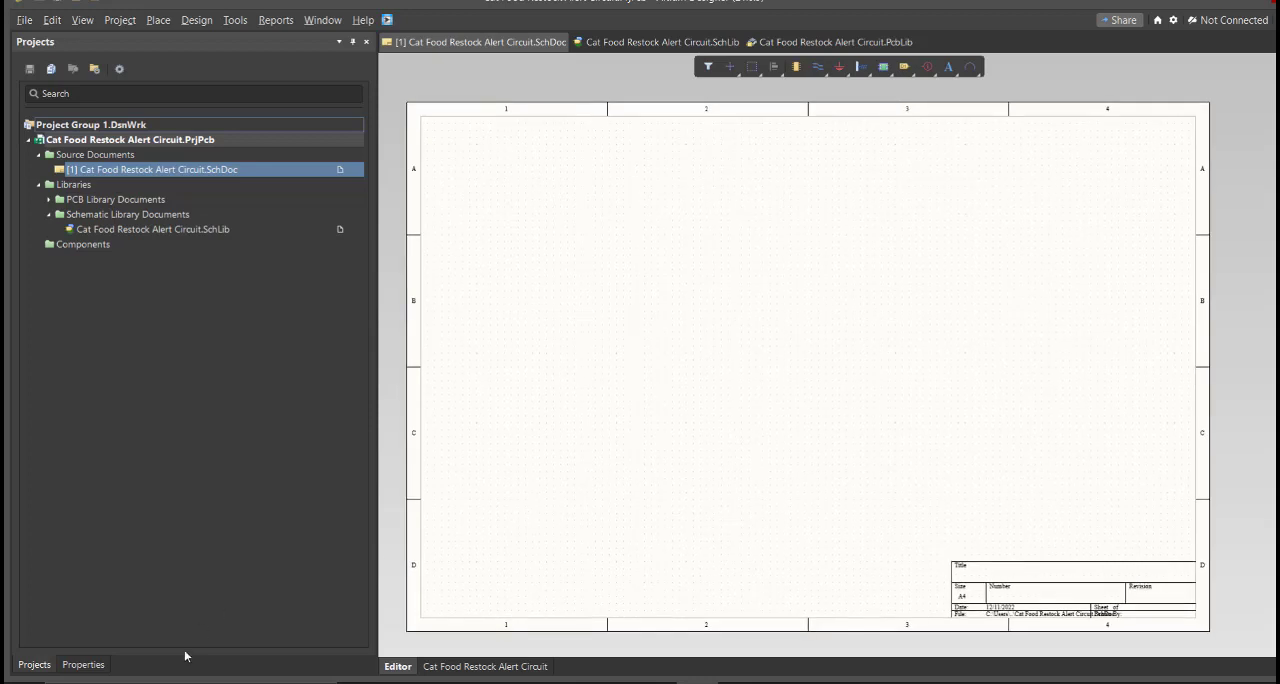
right_click(614, 481)
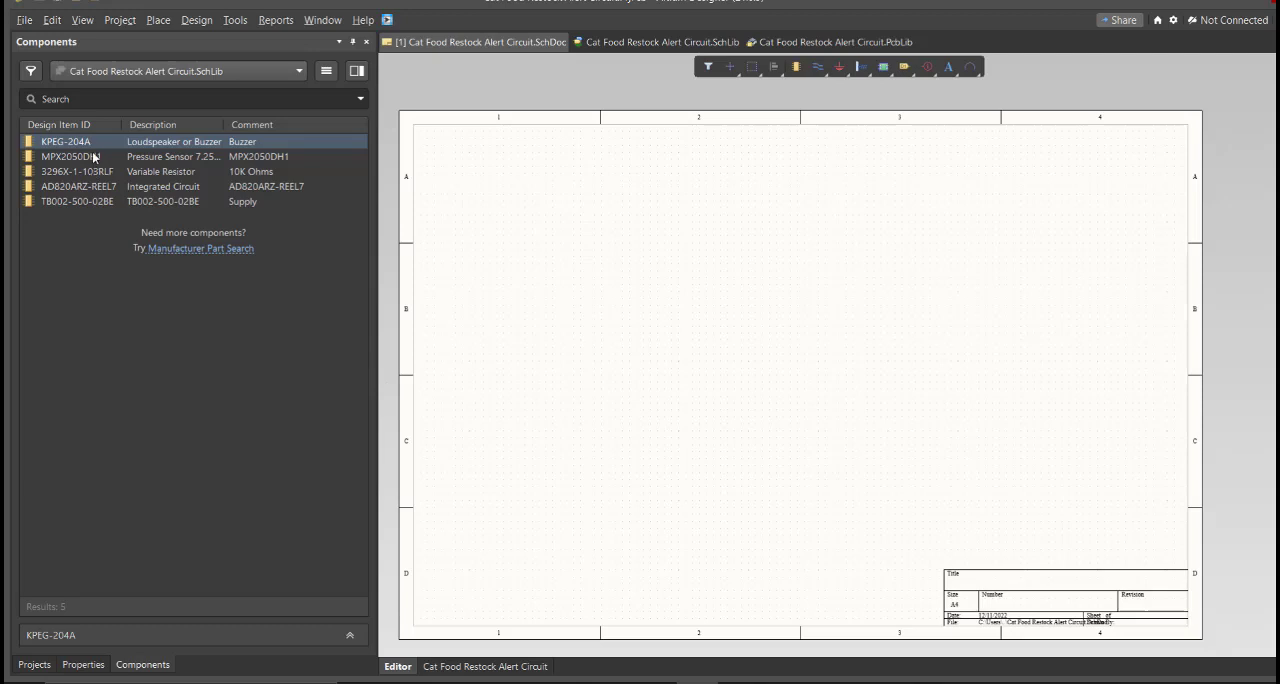
drag(90, 144, 593, 373)
drag(60, 171, 776, 373)
drag(77, 201, 511, 373)
drag(545, 274, 922, 384)
ctrl+scroll(541, 380, up, 5)
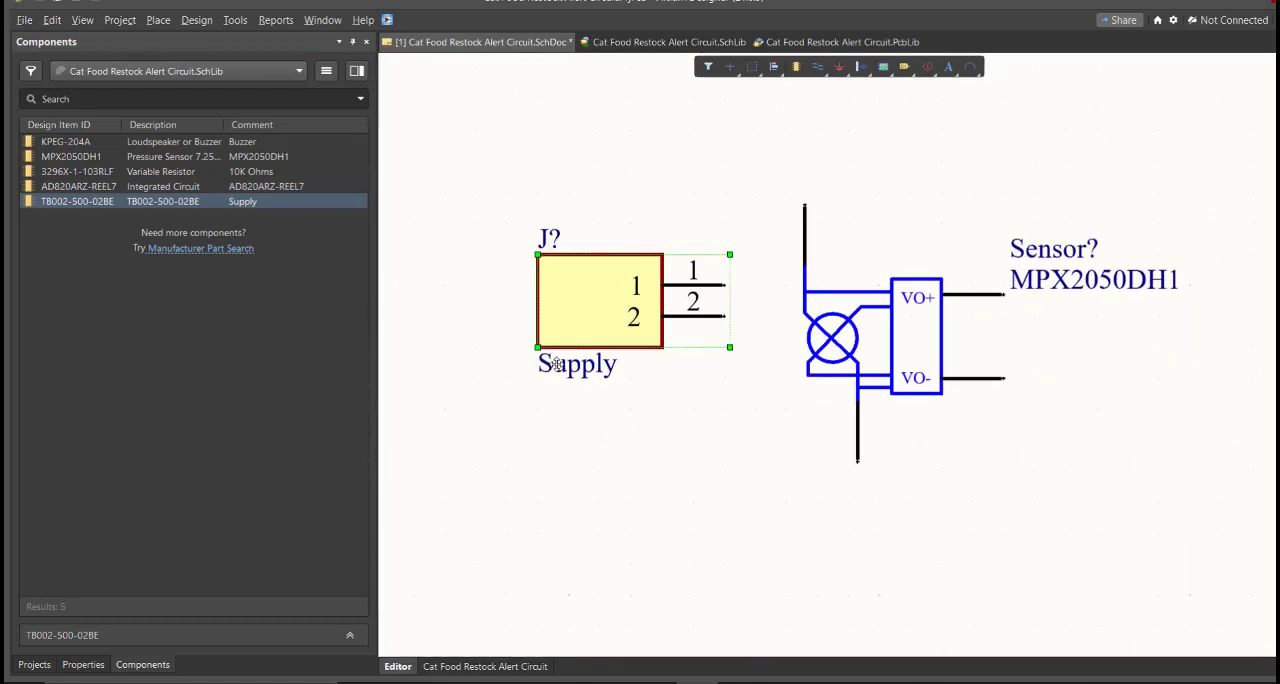
right_drag(557, 365, 576, 392)
click(603, 494)
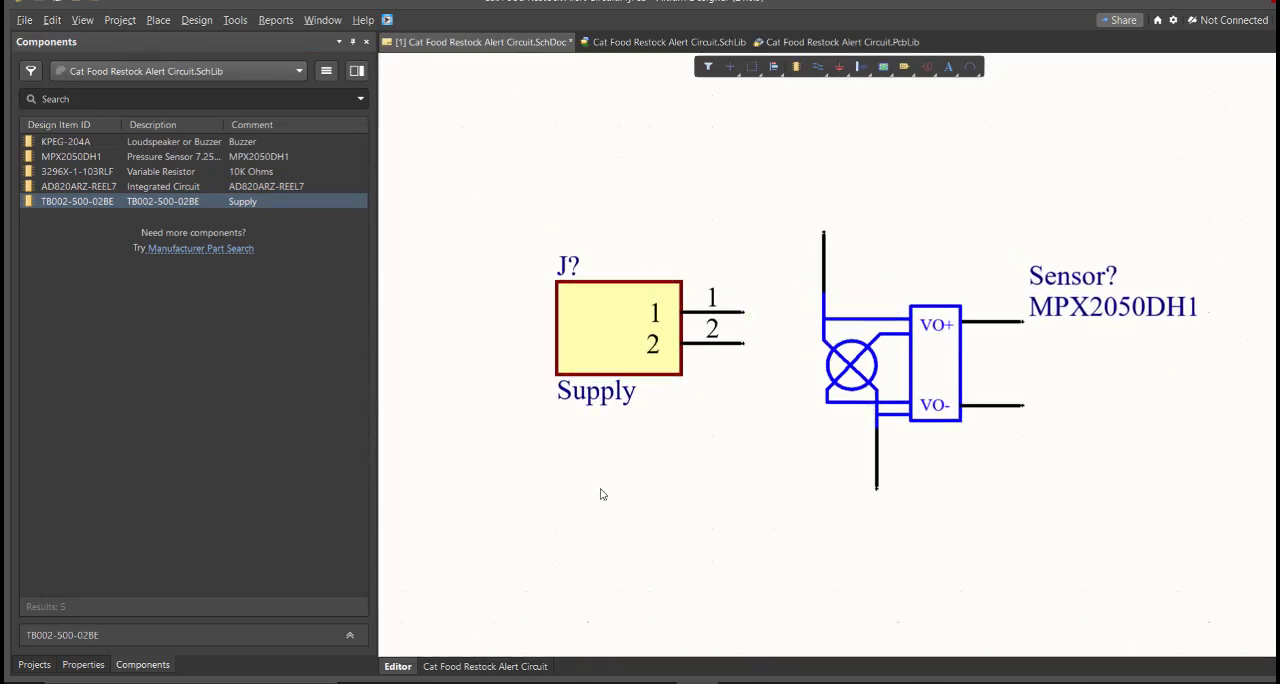
Open the Supply connector's properties and inspect its designator along with those of the other placed components
double_click(615, 341)
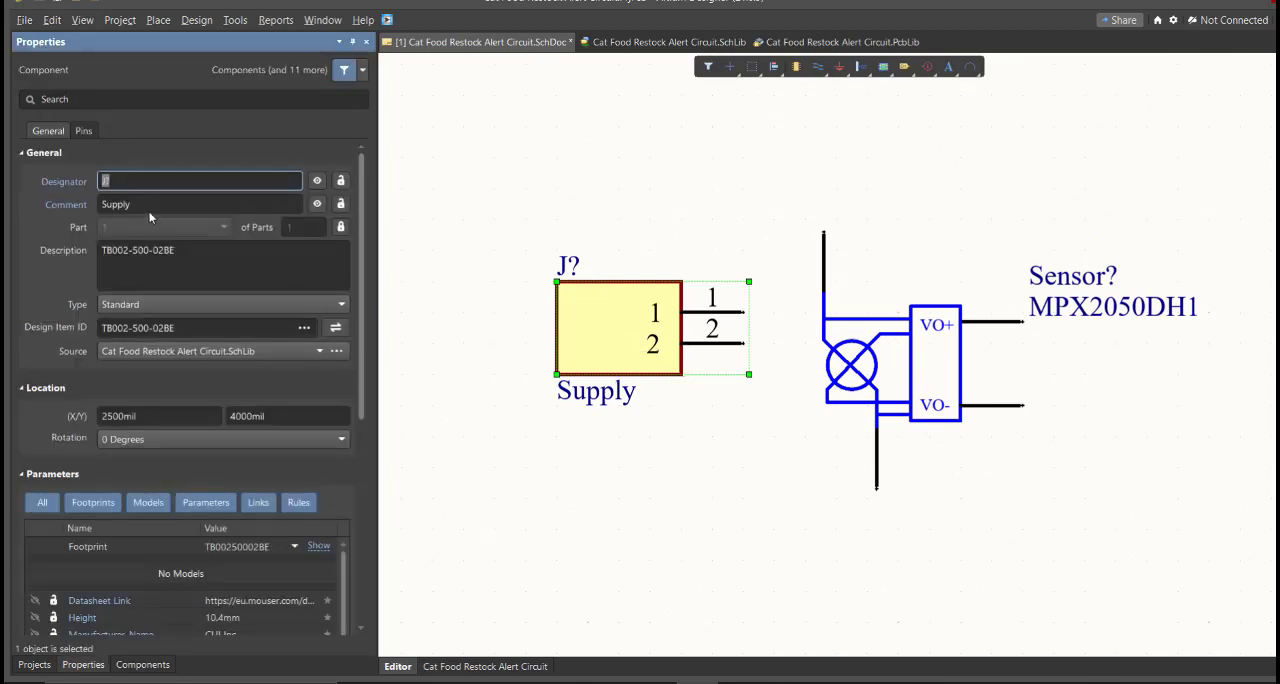
double_click(104, 181)
right_drag(716, 303, 521, 329)
ctrl+scroll(574, 300, down, 4)
Generate numbered designators for all five components with Annotate Schematics and review the proposed change list
click(235, 20)
mouse_move(304, 207)
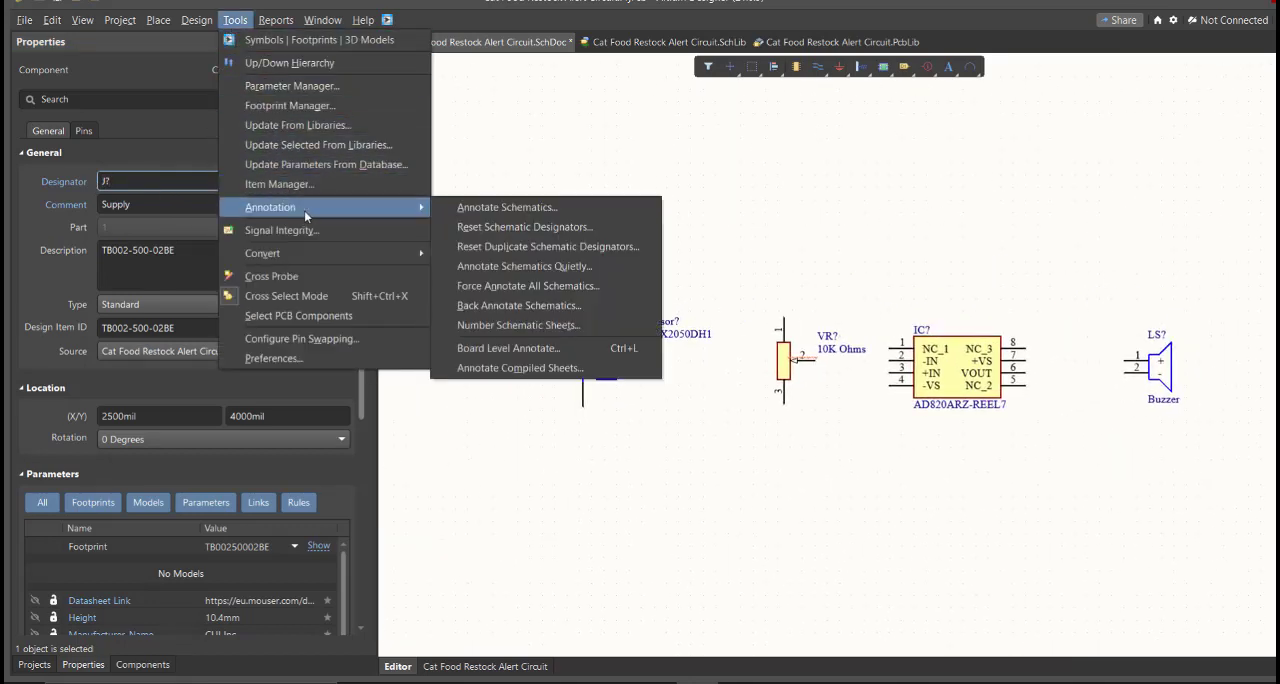
click(592, 208)
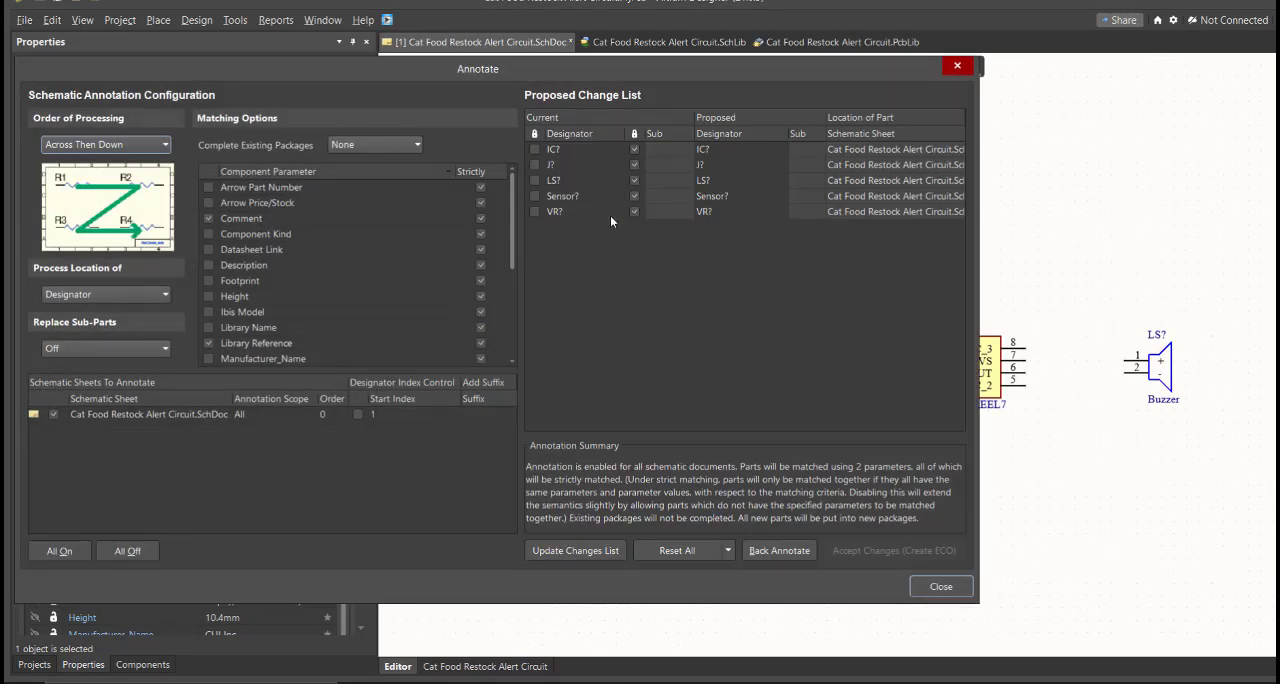
click(606, 550)
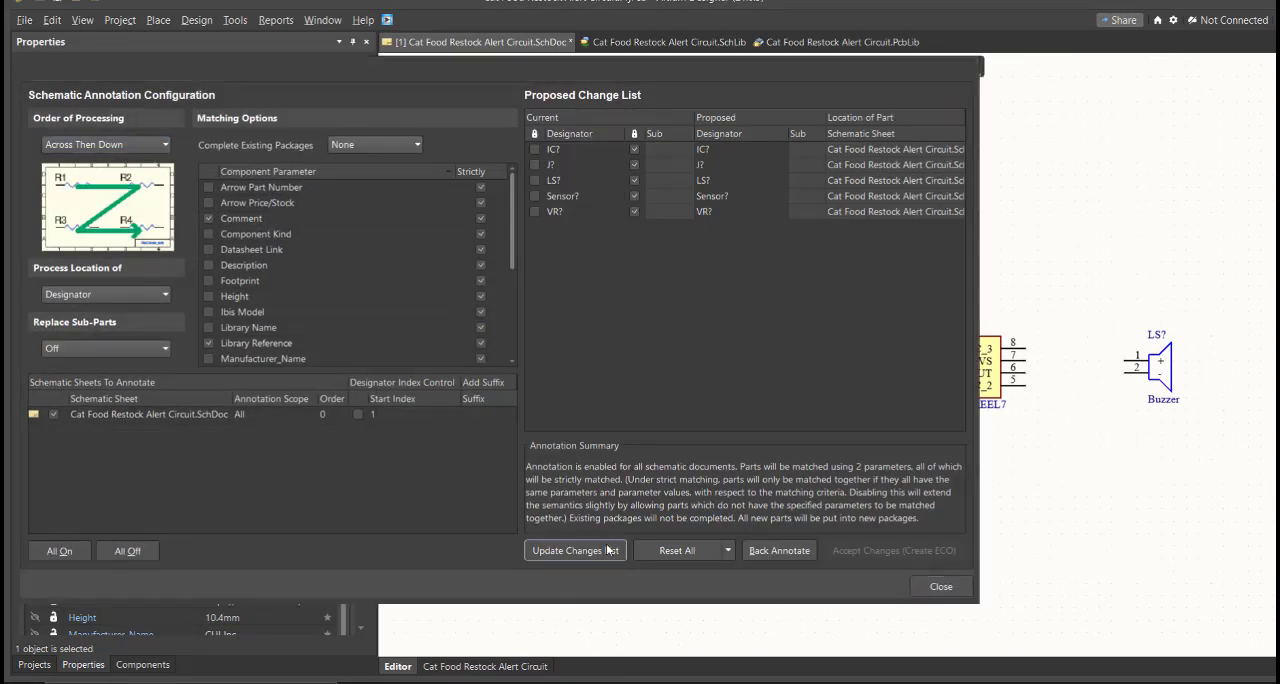
click(766, 385)
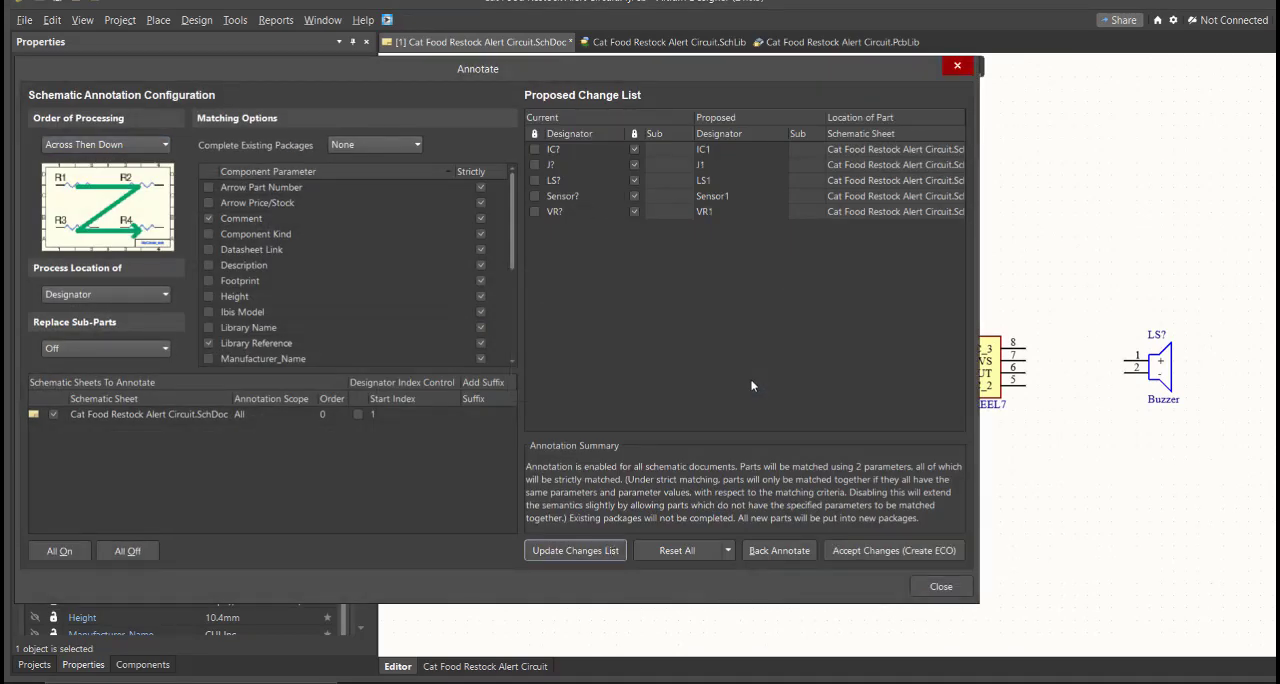
click(749, 197)
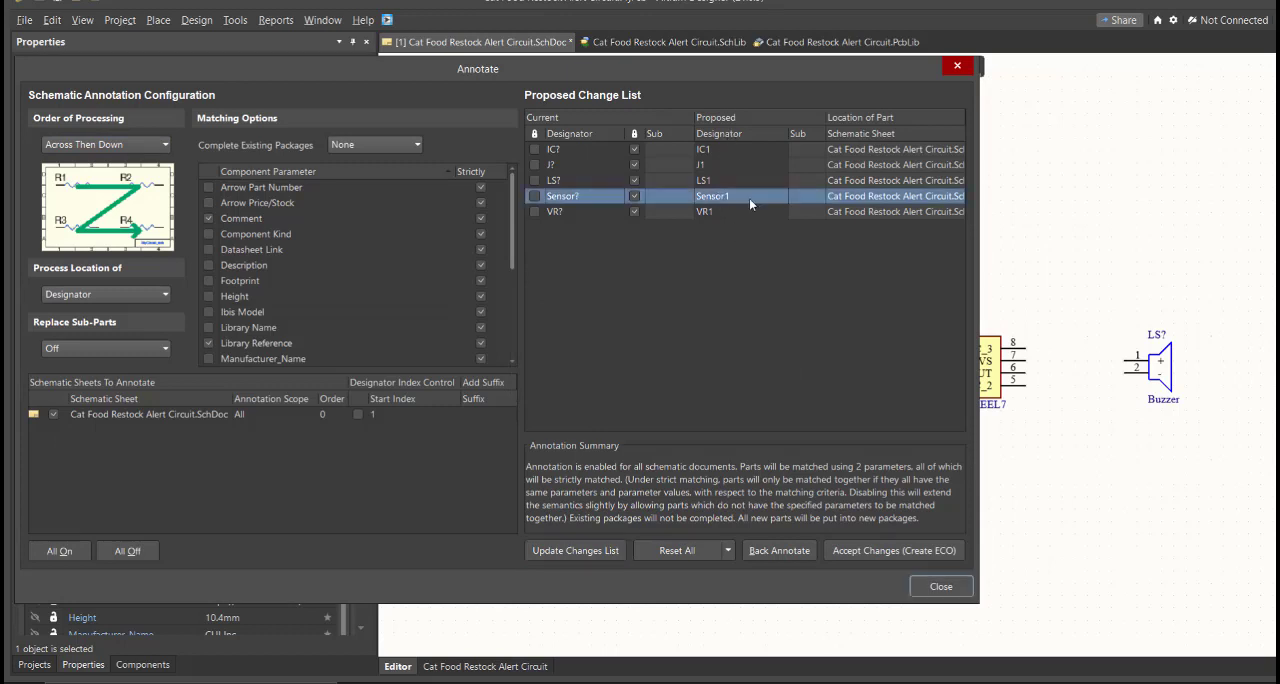
click(755, 150)
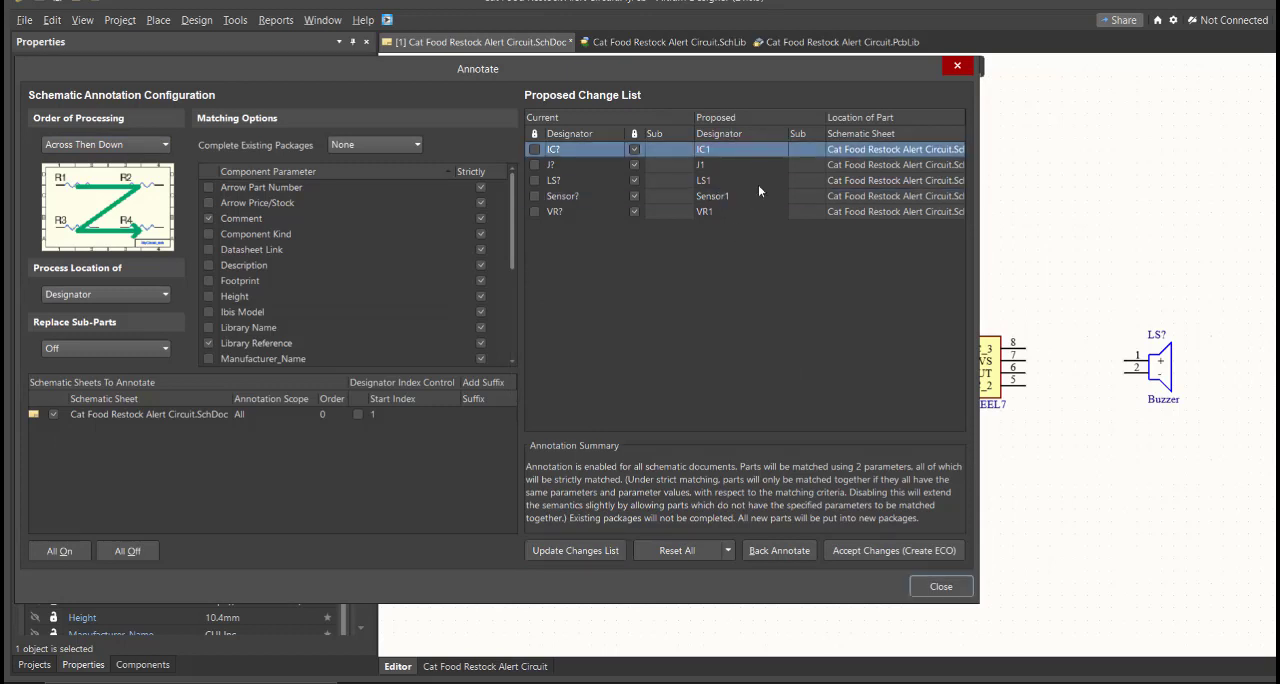
click(758, 181)
Accept the proposed designators IC1, J1, LS1, Sensor1 and VR1 and execute the engineering change order
click(879, 551)
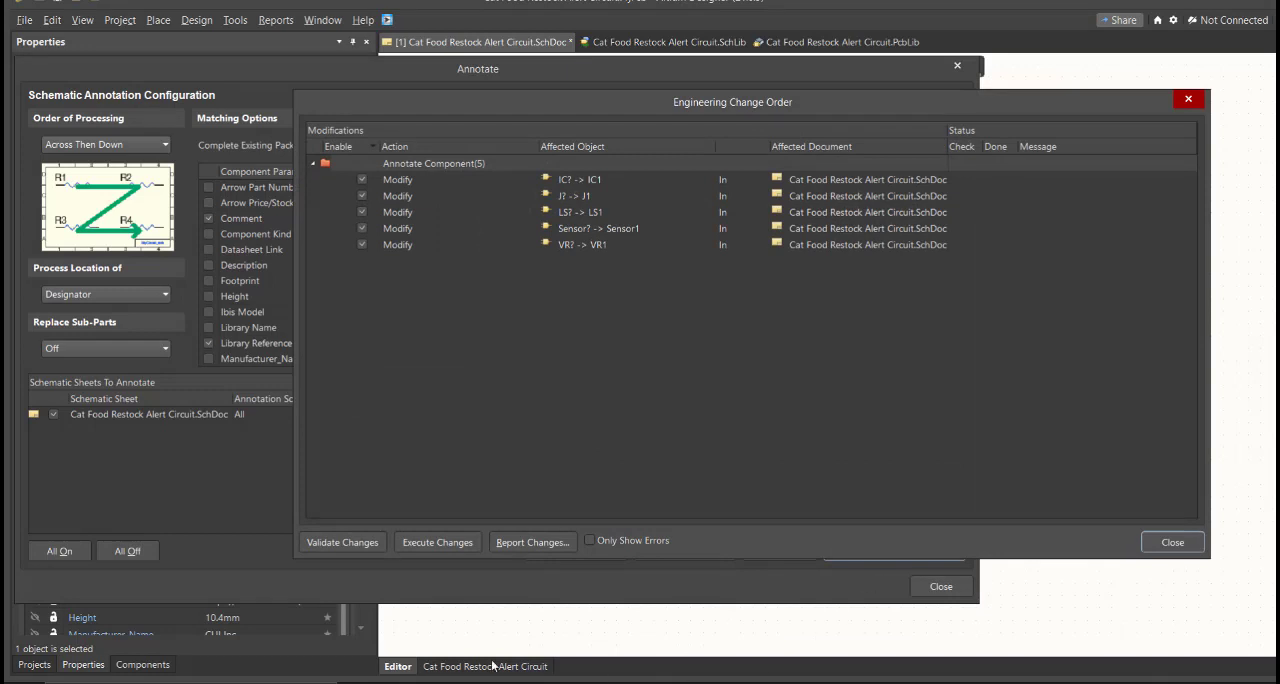
click(462, 545)
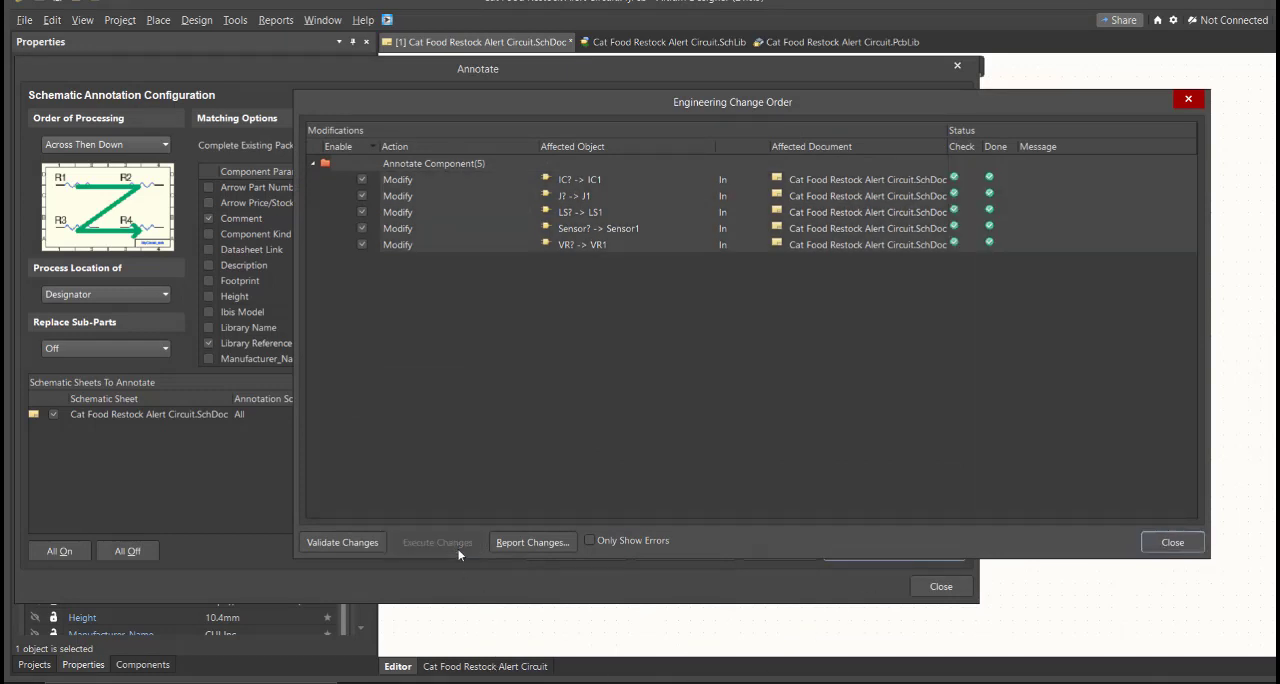
click(1172, 542)
click(950, 587)
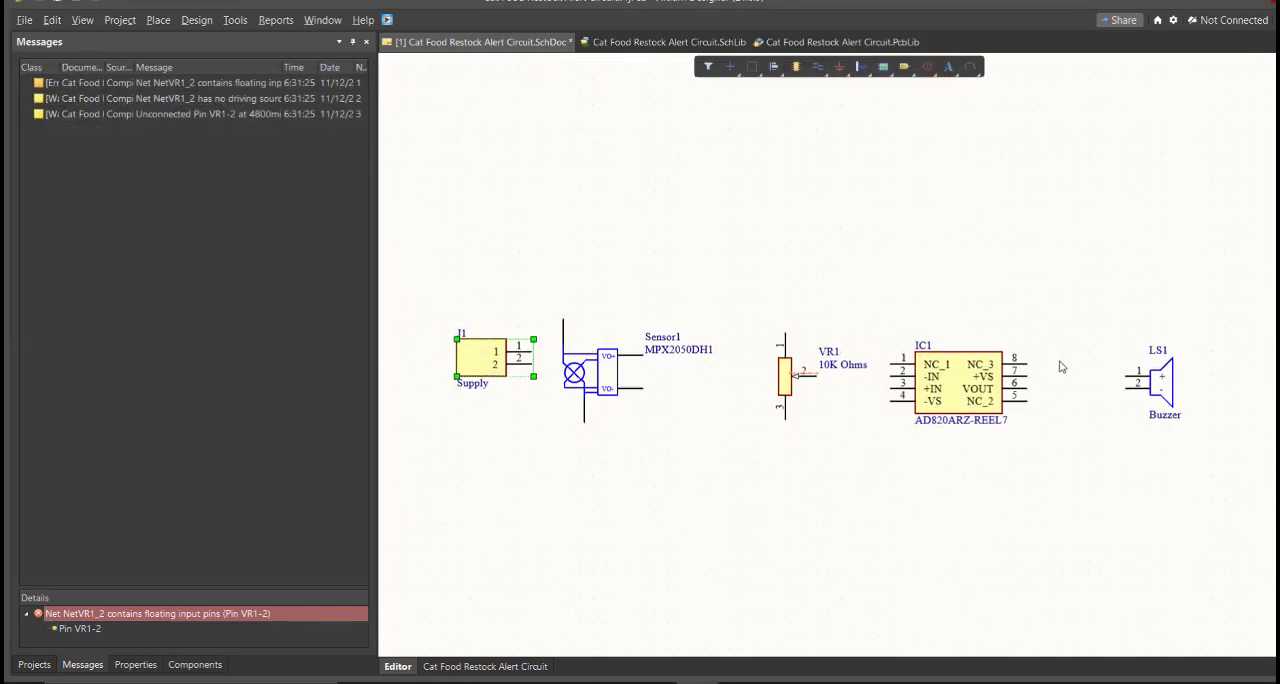
Wire supply connector J1 pin 1 up and across to the upper pin of the MPX2050DH1 sensor
ctrl+scroll(689, 411, up, 1)
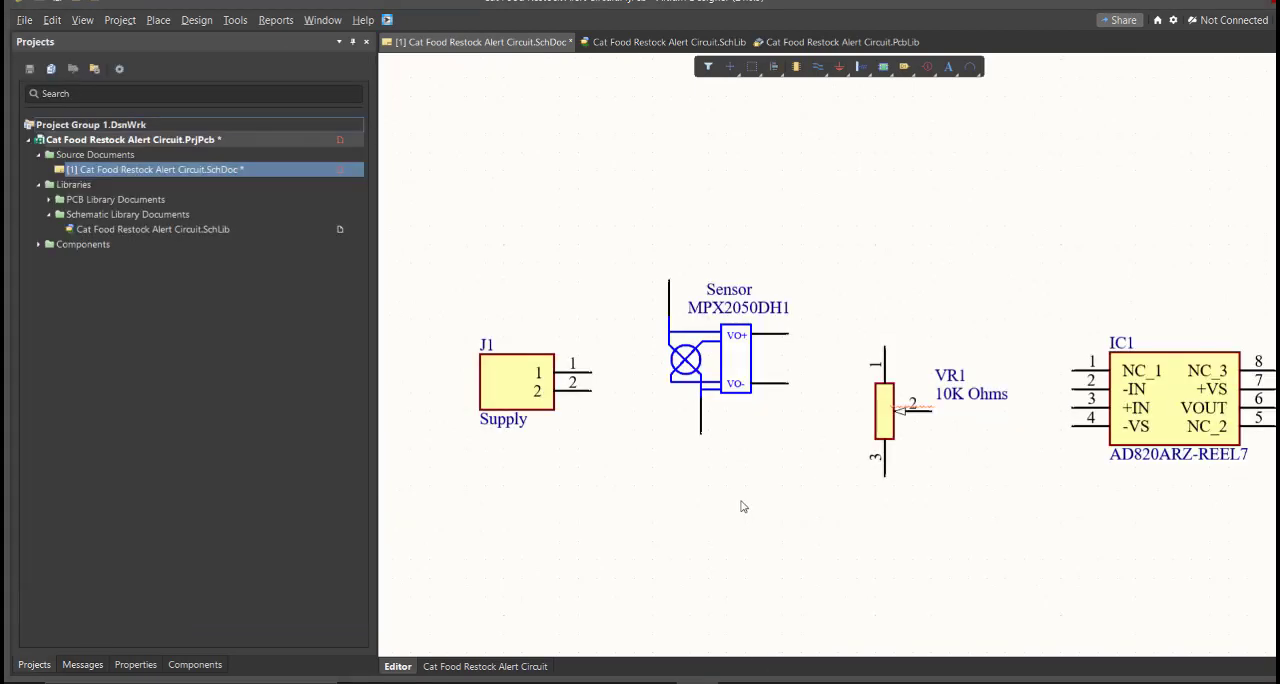
ctrl+scroll(623, 475, up, 1)
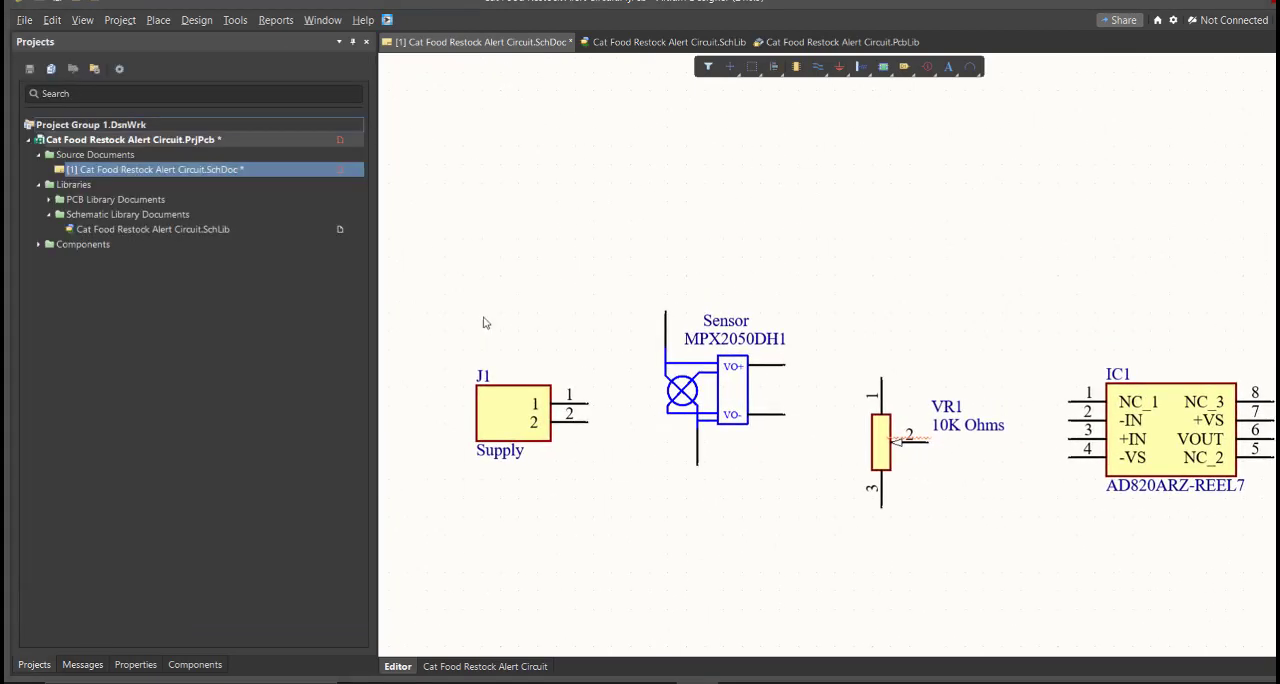
click(160, 21)
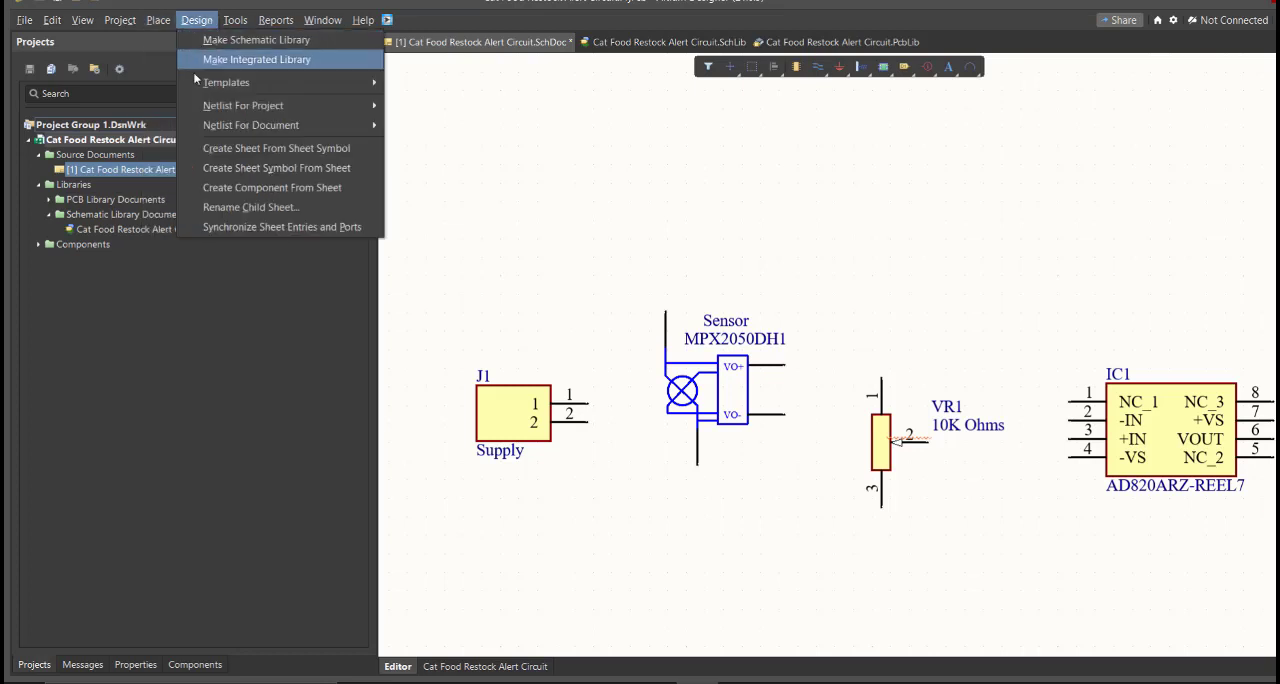
click(180, 119)
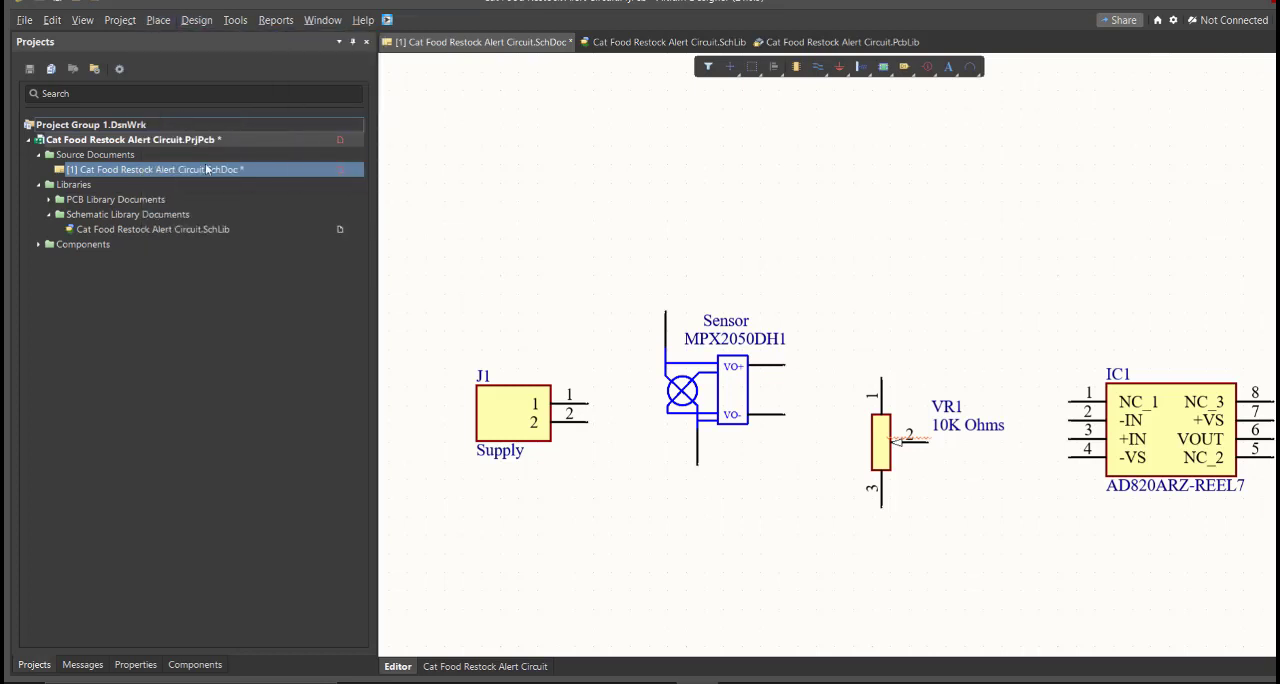
ctrl+scroll(571, 413, up, 1)
ctrl+scroll(571, 413, up, 3)
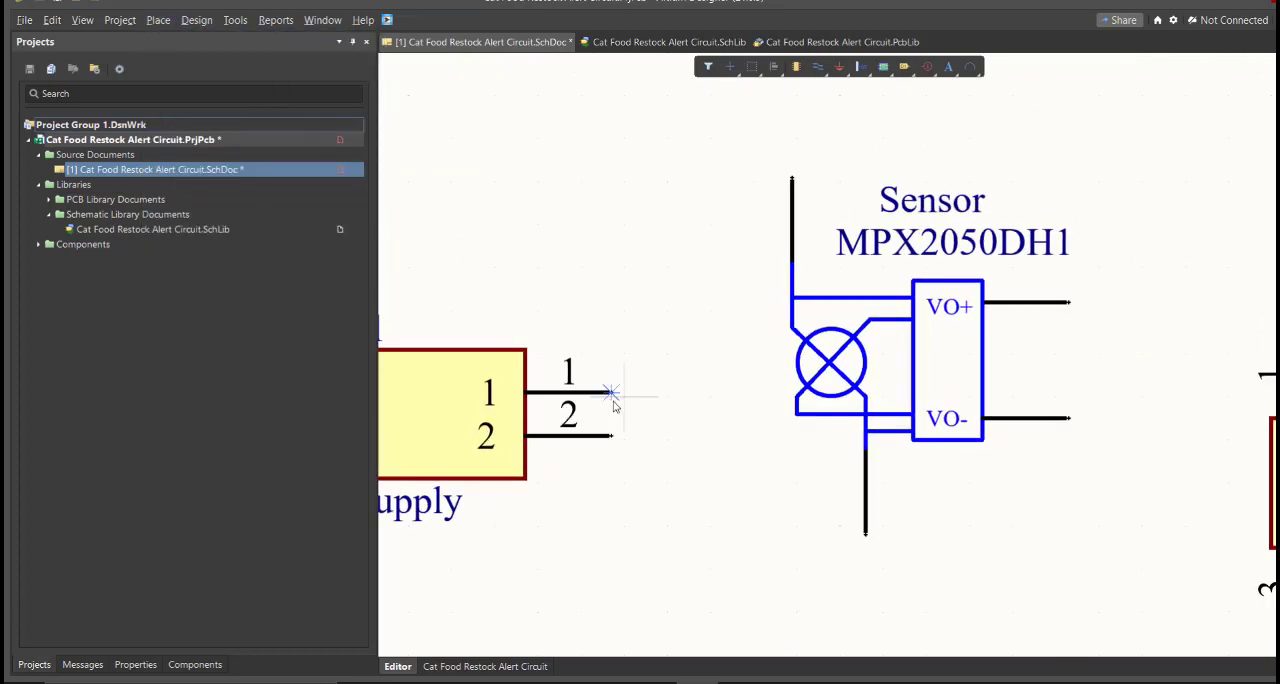
click(612, 392)
click(660, 345)
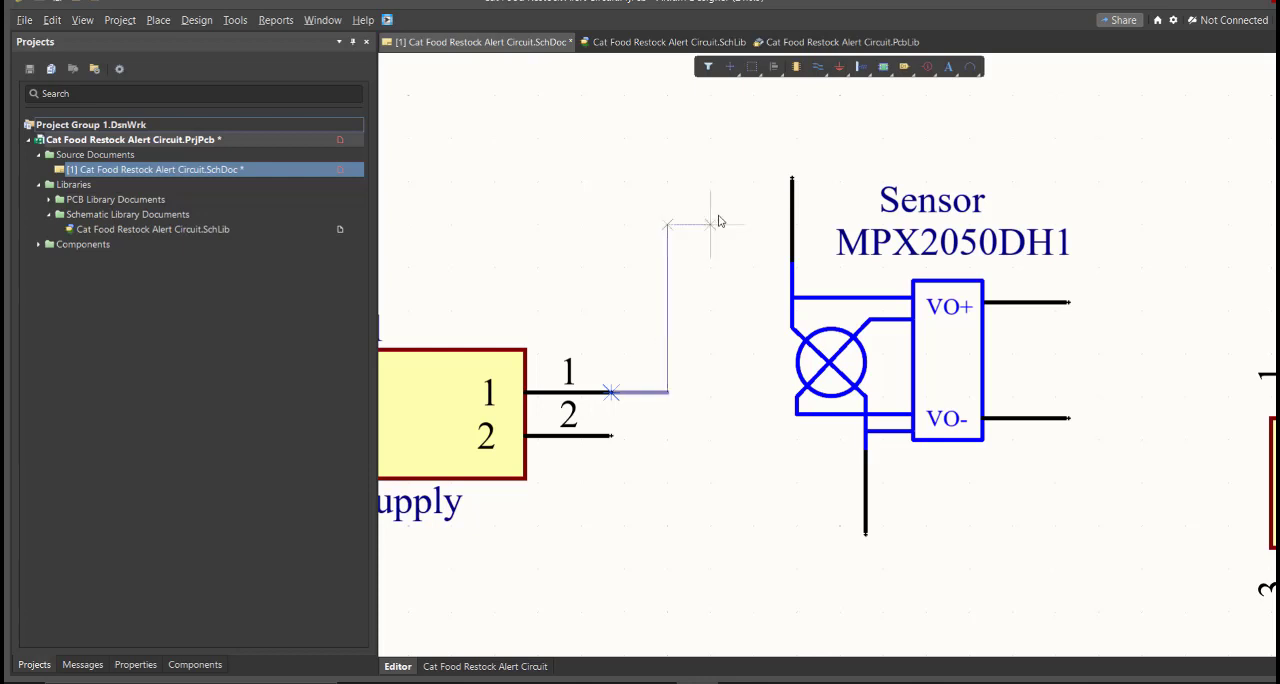
click(791, 180)
Wire supply connector J1 pin 2 down and across to the lower pin of the pressure sensor
click(612, 435)
ctrl+scroll(799, 440, down, 5)
click(734, 544)
click(831, 484)
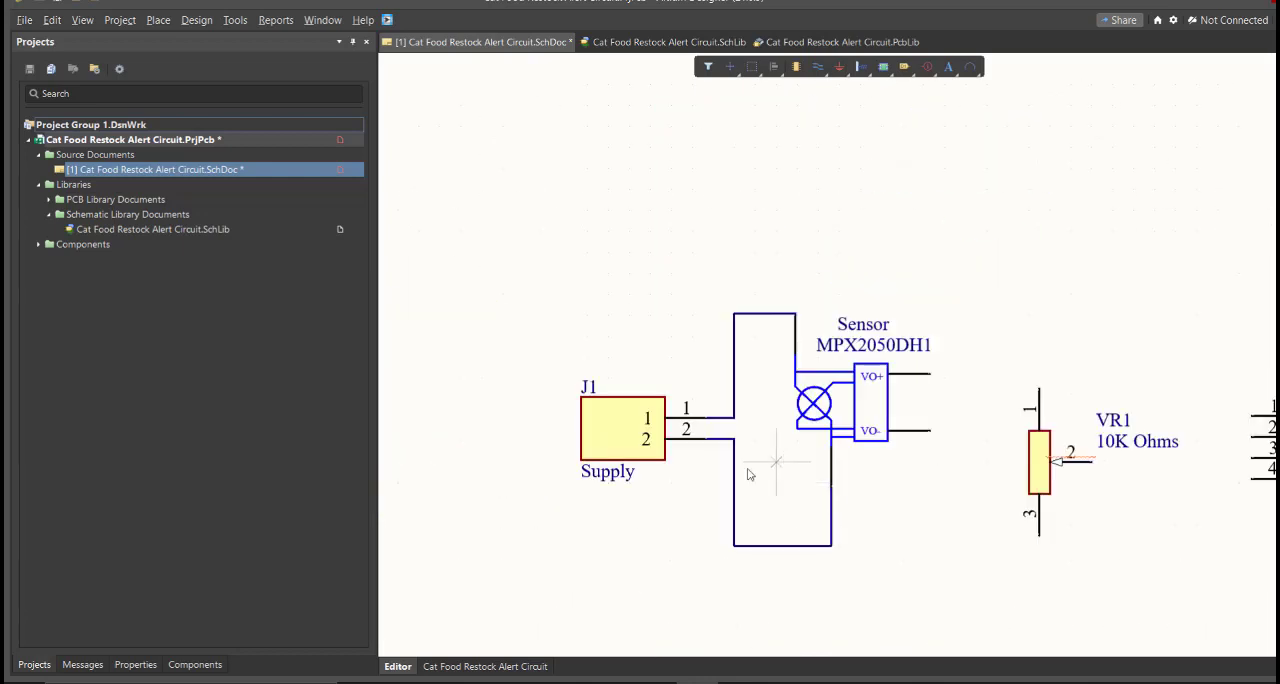
Connect the sensor's VO- pin, VR1 pin 3 and IC1's -VS pin to the lower supply rail from J1 pin 2
ctrl+scroll(946, 535, up, 4)
click(742, 554)
click(917, 350)
click(852, 555)
click(933, 421)
ctrl+scroll(806, 280, down, 4)
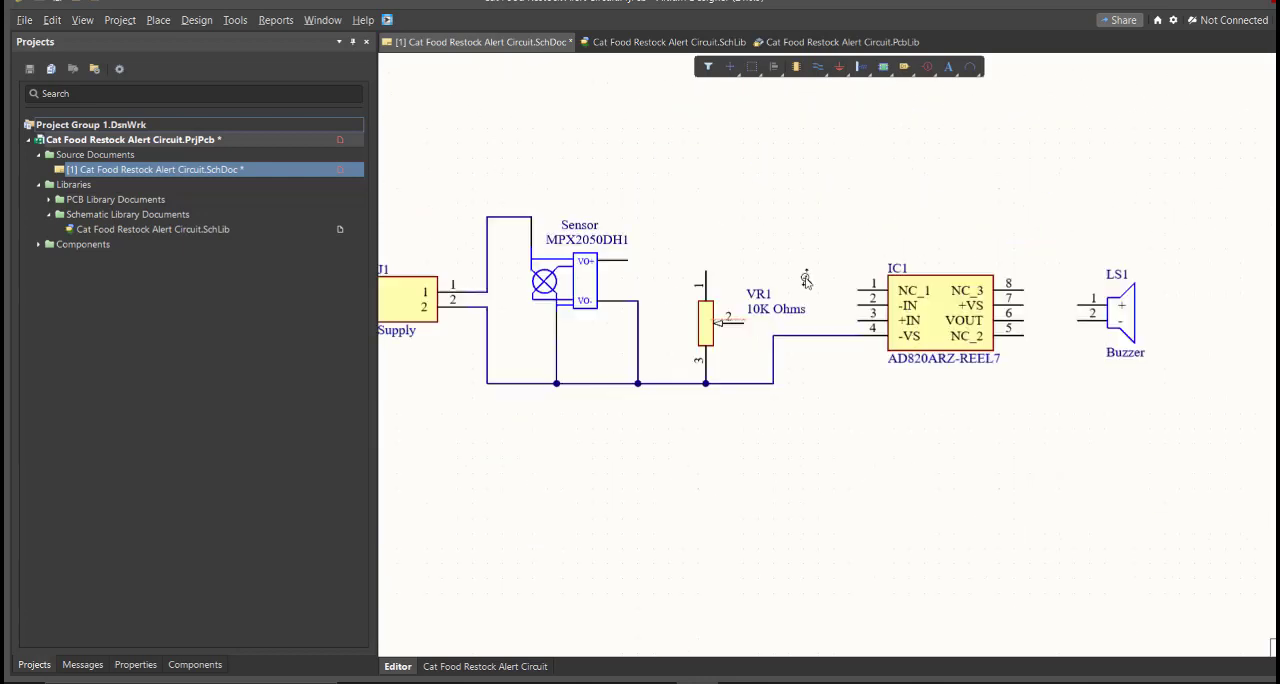
Wire the sensor's VO+ pin to IC1's +IN pin and connect VR1 pin 1 to the upper supply rail
ctrl+scroll(895, 335, up, 2)
click(1027, 371)
click(723, 292)
click(827, 306)
click(596, 235)
click(827, 235)
right_drag(1078, 281, 857, 277)
ctrl+scroll(1040, 350, up, 2)
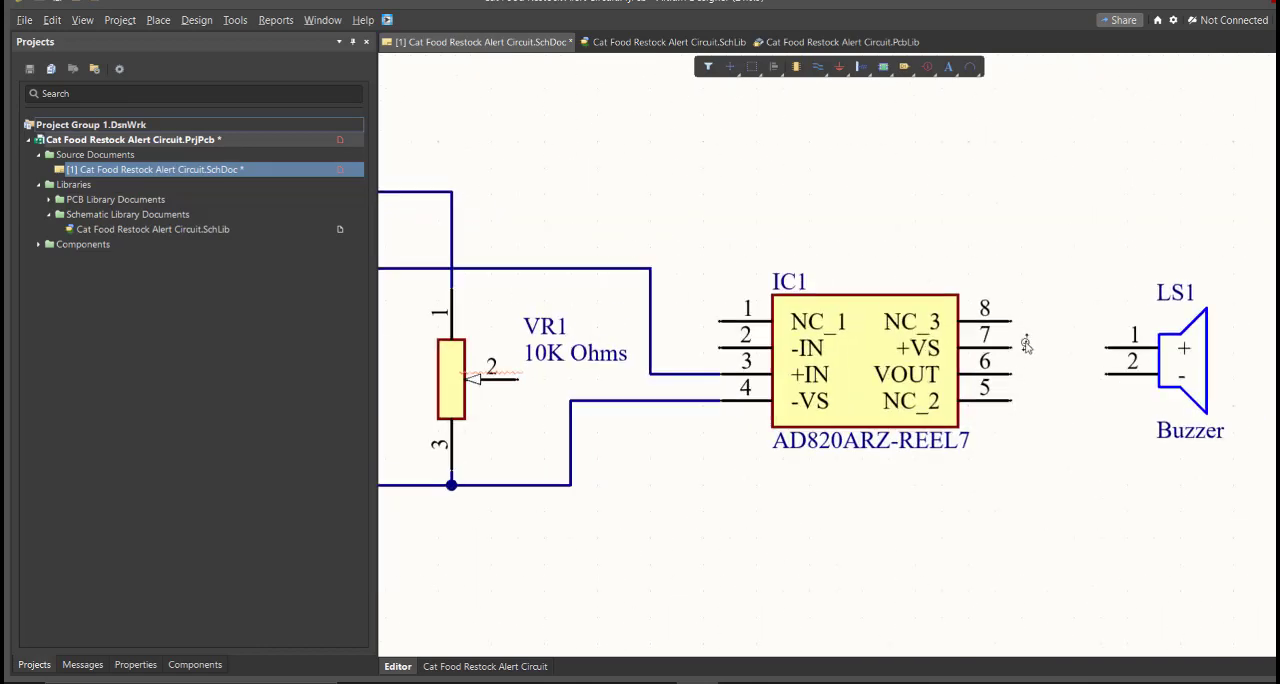
Wire IC1's +VS pin to the upper supply rail and buzzer pin 1, and its VOUT pin to buzzer pin 2
click(1077, 346)
click(1014, 346)
click(1077, 346)
click(1109, 346)
Wire the wiper pin of variable resistor VR1 to IC1's -IN pin
right_drag(598, 464, 882, 518)
click(988, 401)
click(888, 434)
click(777, 434)
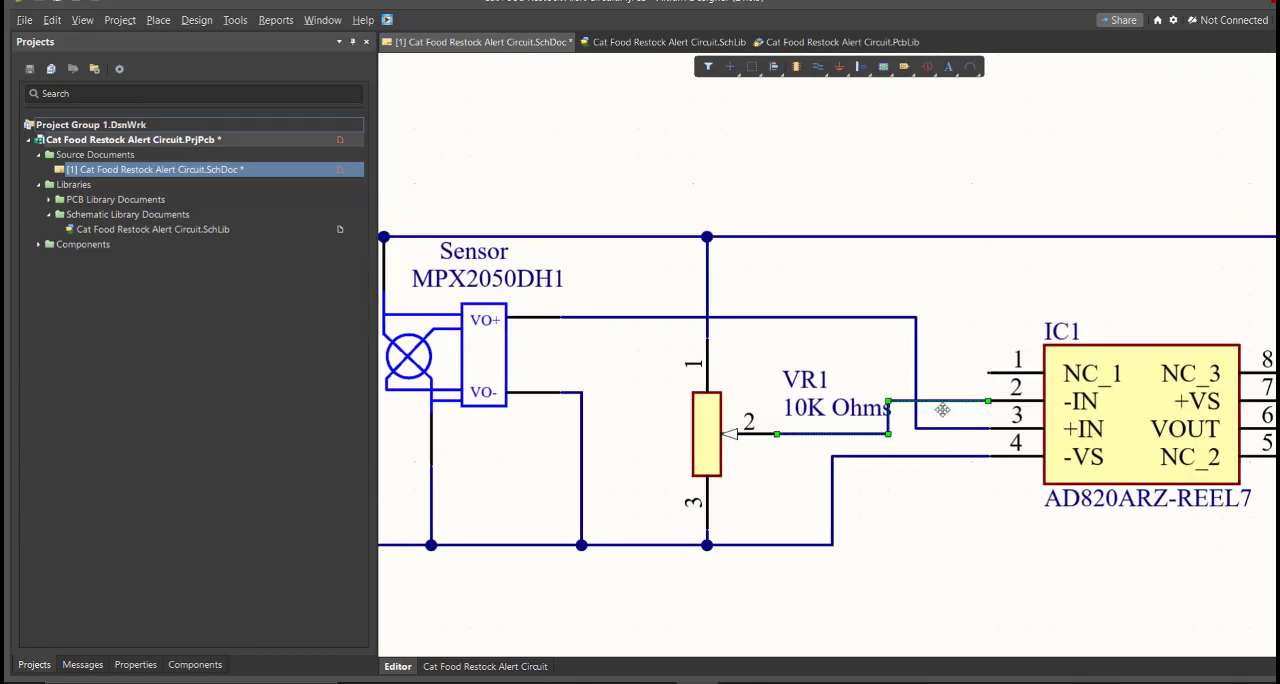
Delete the wire between the sensor's VO+ pin and IC1's +IN pin and redraw it with its vertical run closer to IC1
ctrl+scroll(747, 345, up, 2)
click(840, 312)
key(Delete)
key(ctrl+w)
click(513, 310)
click(1053, 451)
Reroute the VR1 wiper wire to IC1's -IN pin as a clean path with a single vertical jog close to IC1
ctrl+scroll(907, 437, up, 2)
click(937, 437)
click(1004, 468)
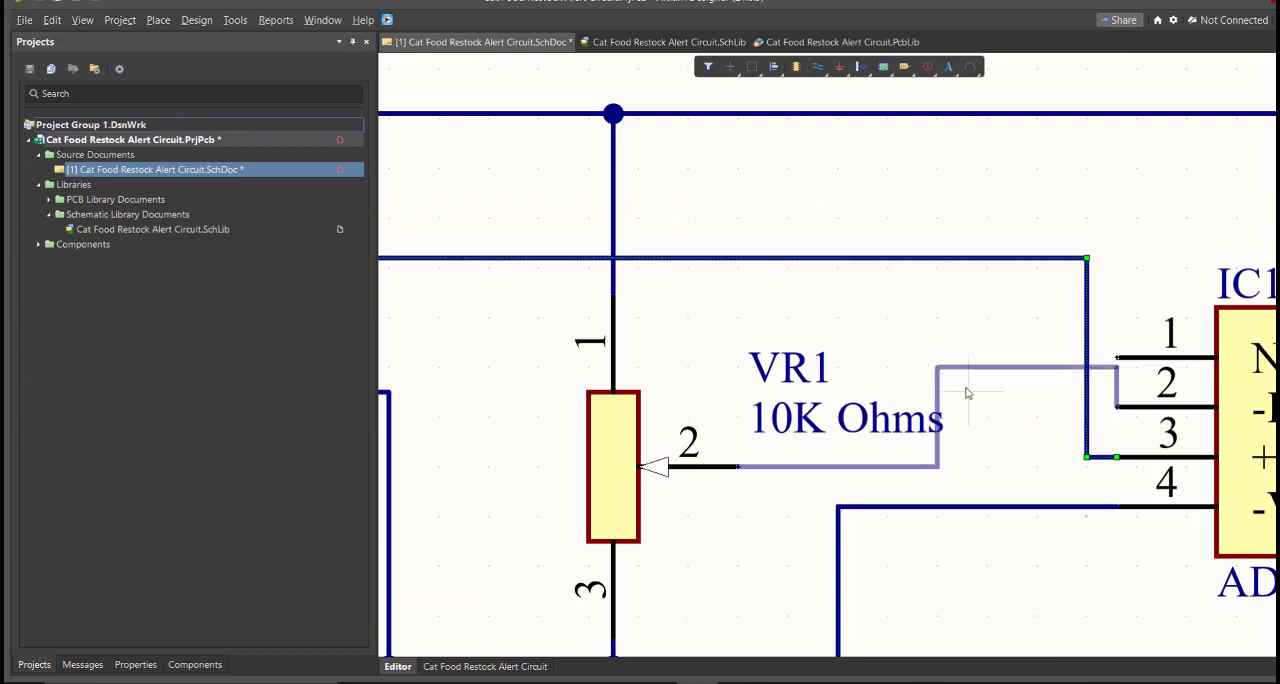
click(968, 394)
key(Delete)
ctrl+scroll(1004, 404, down, 2)
right_drag(992, 414, 975, 427)
click(1097, 420)
Delete the wire from the lower supply rail to IC1's -VS pin and redraw it with its vertical run closer to IC1
click(815, 463)
click(867, 512)
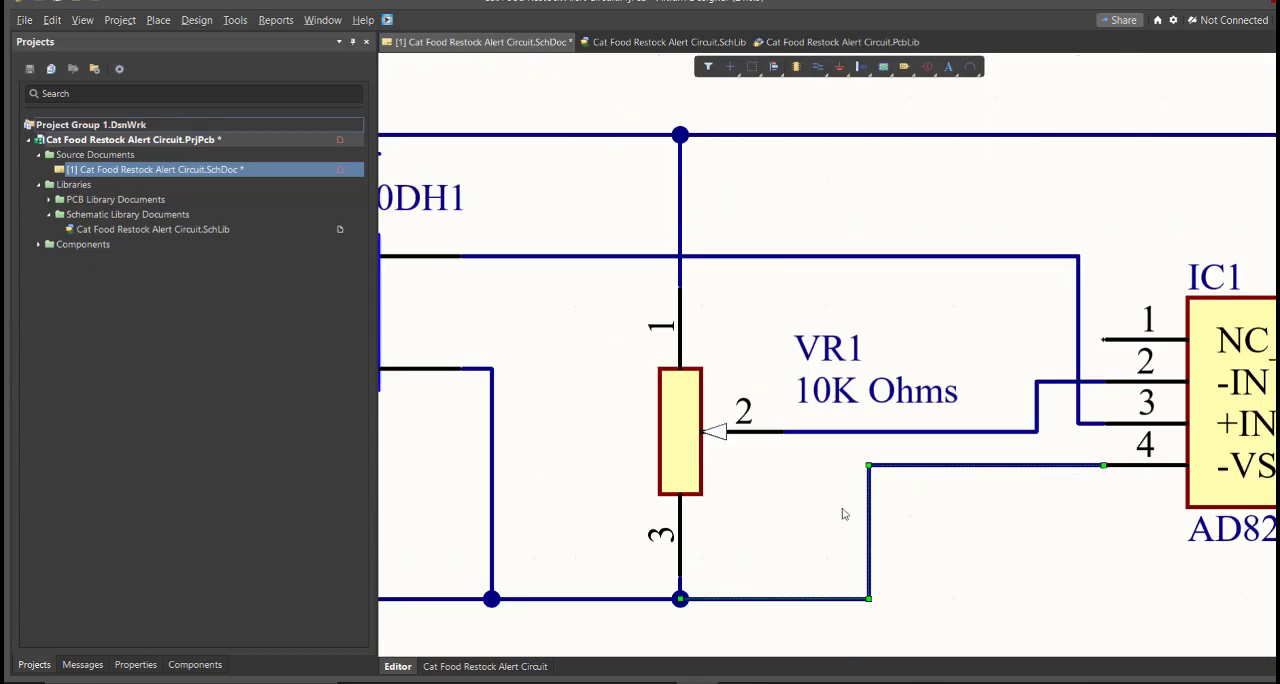
key(Delete)
key(ctrl+w)
click(1163, 457)
click(769, 583)
Place No ERC markers on IC1's unused pins NC_1, NC_3 and NC_2
key(p)
key(v)
key(n)
click(733, 453)
click(1080, 453)
click(1080, 548)
ctrl+scroll(1080, 430, down, 4)
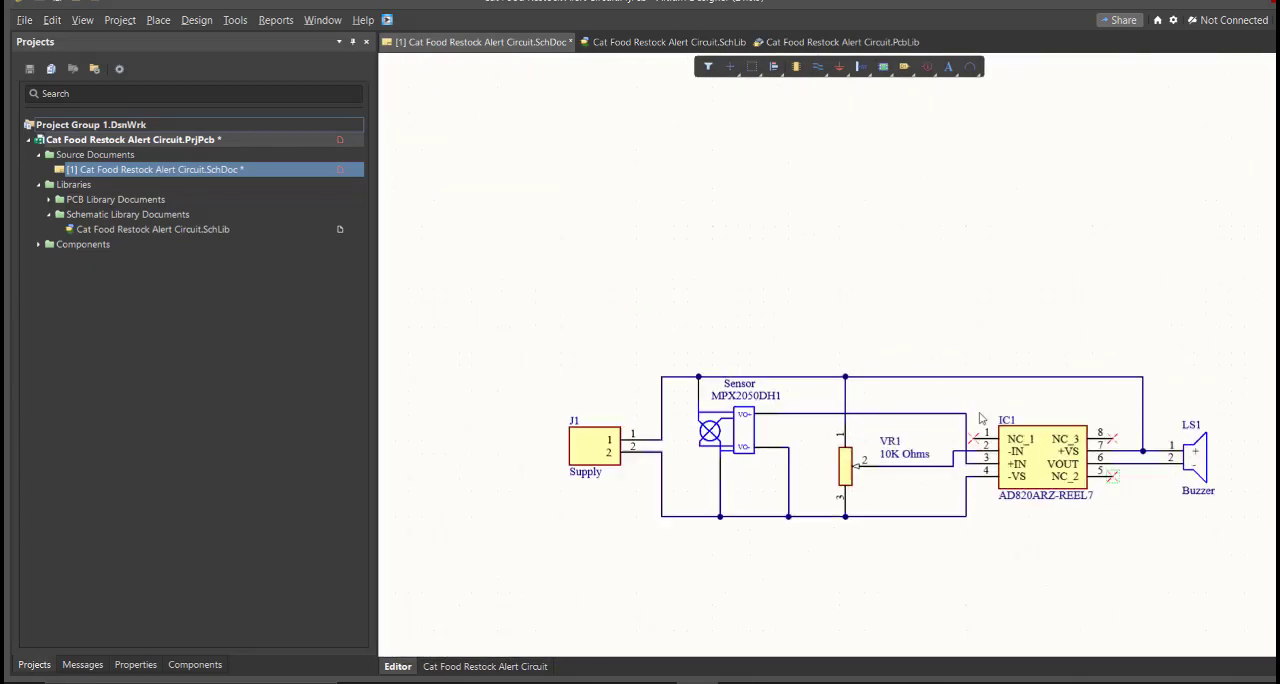
Save and validate the wired project, check the compile messages and fit the whole schematic sheet in view
key(ctrl+s)
click(82, 665)
key(v)
key(d)
ctrl+scroll(579, 380, up, 2)
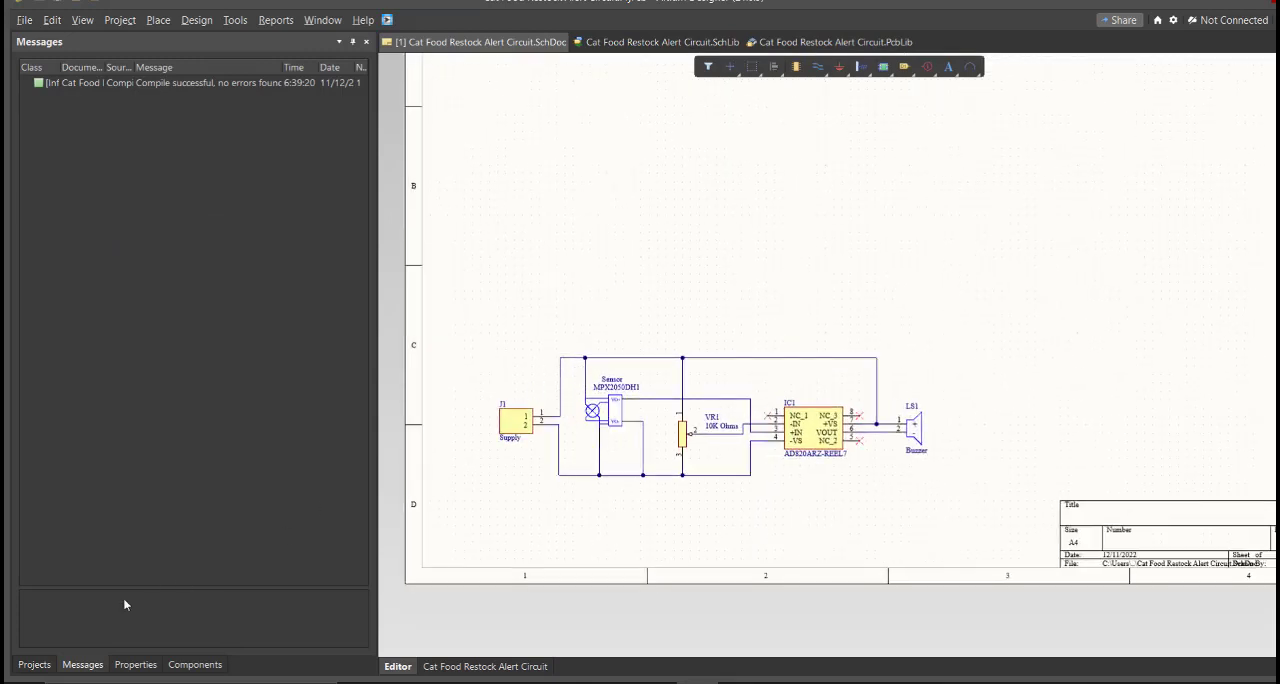
Open the schematic's document options and switch the sheet units to millimetres
click(34, 664)
ctrl+scroll(868, 347, down, 1)
middle_drag(868, 346, 866, 358)
right_drag(866, 358, 784, 436)
middle_drag(784, 436, 783, 442)
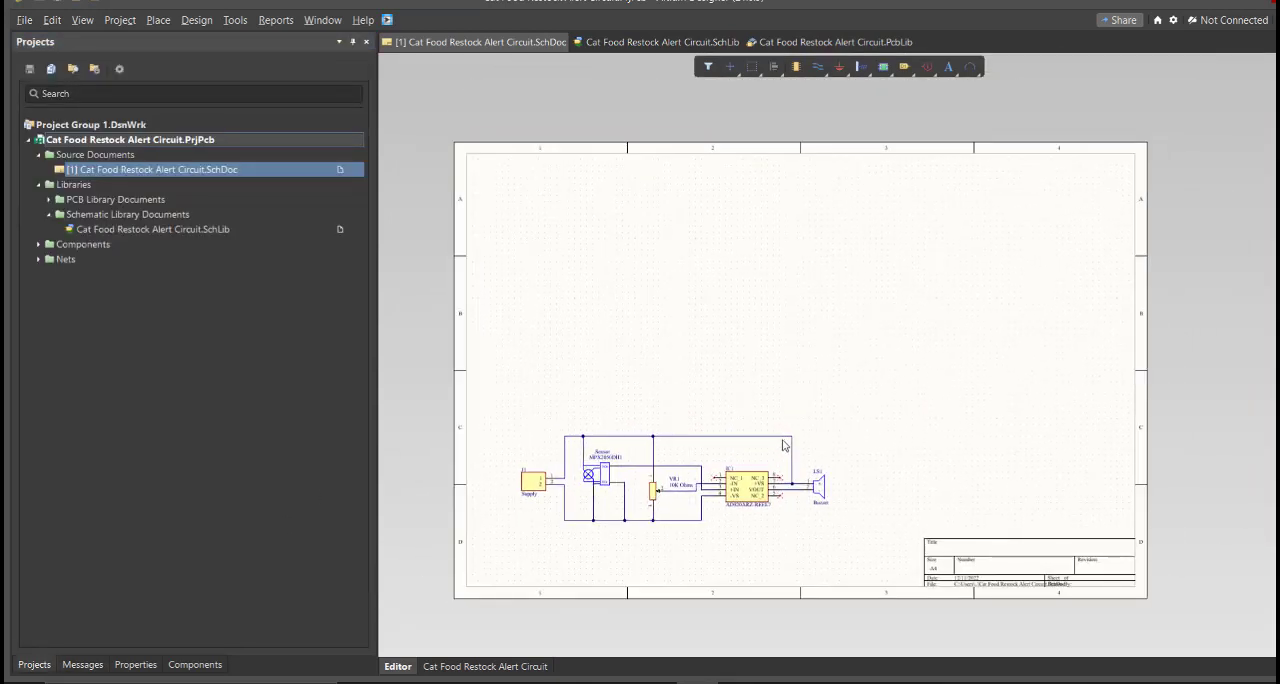
ctrl+scroll(534, 531, up, 1)
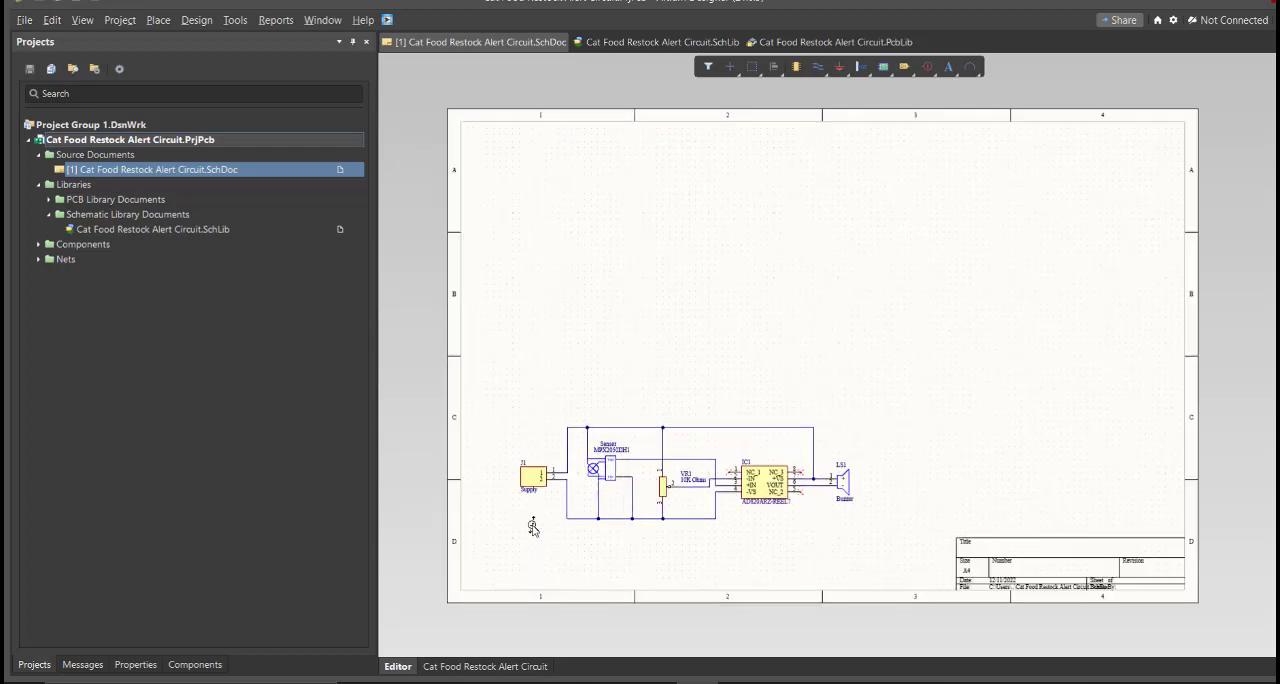
click(134, 664)
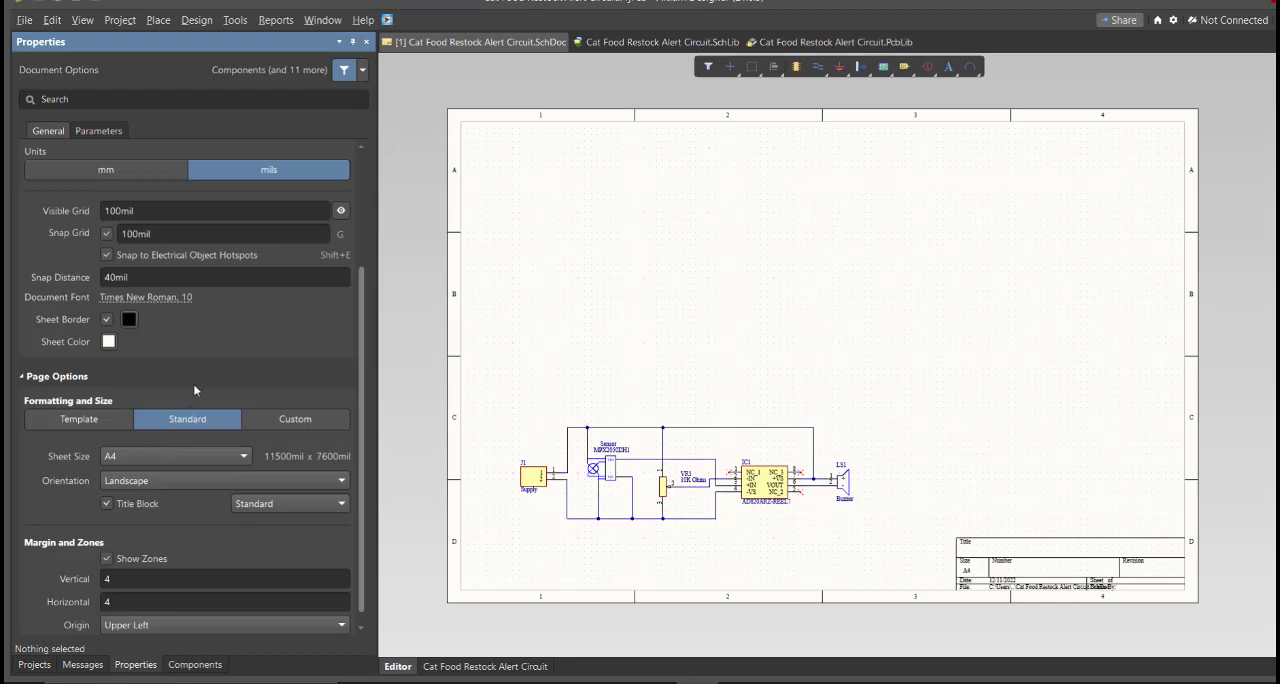
click(113, 172)
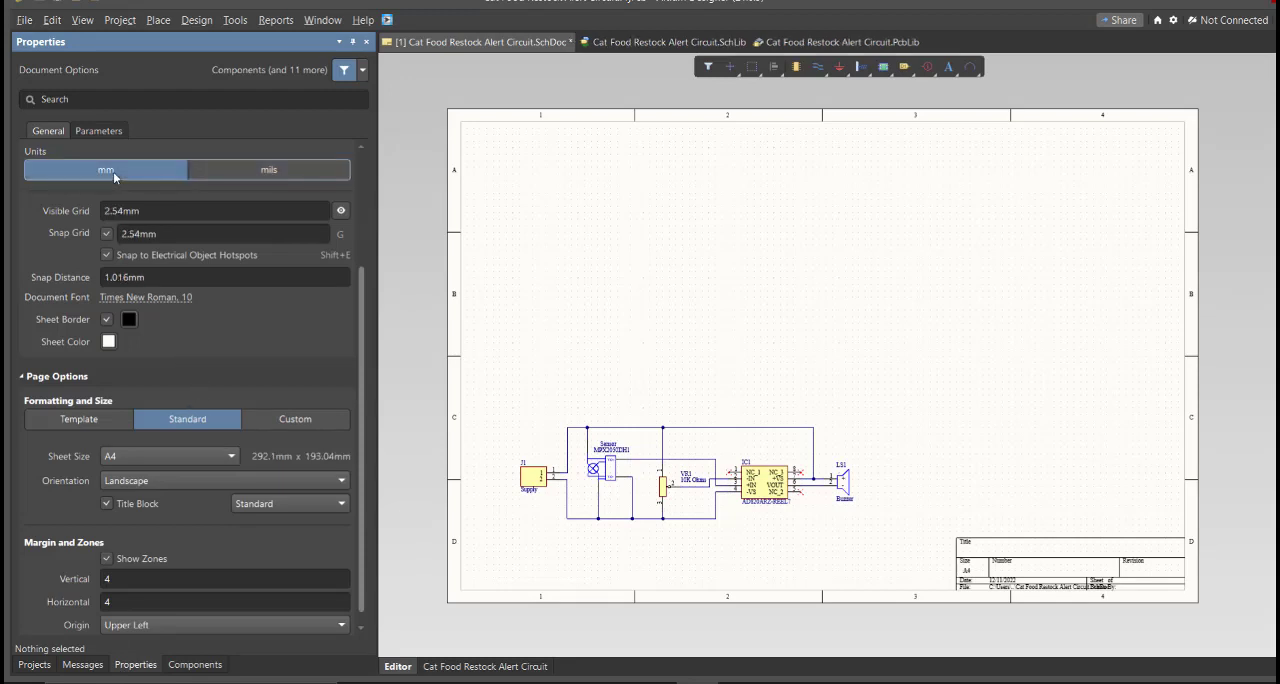
Change the sheet to a custom size with a width of 200 mm and a height of 100 mm
click(266, 424)
scroll(161, 445, down, 1)
double_click(160, 421)
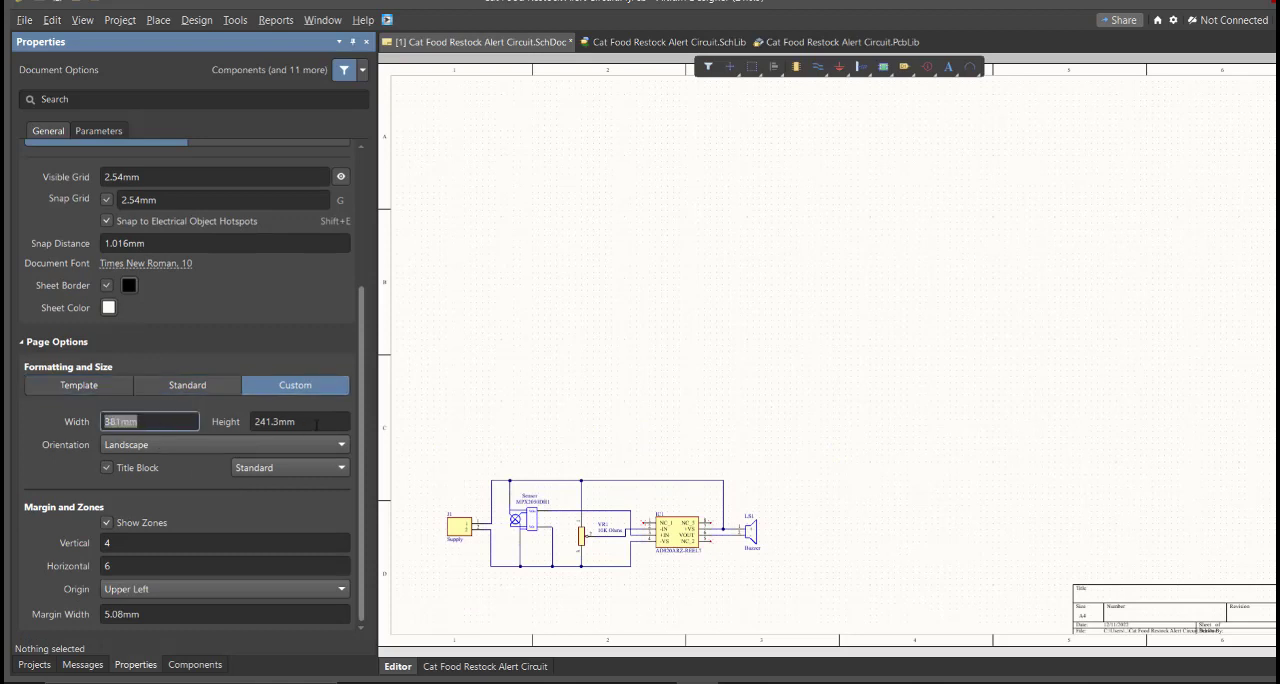
text(200)
key(Tab)
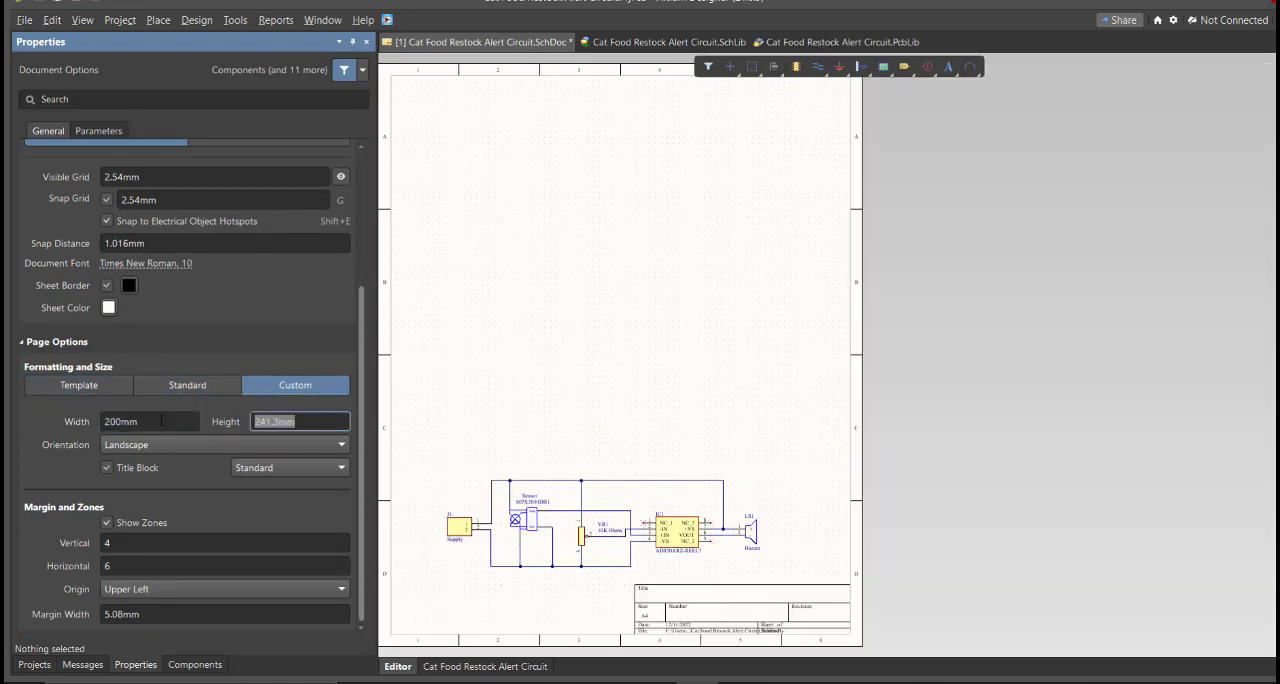
text(150)
key(Return)
text(100)
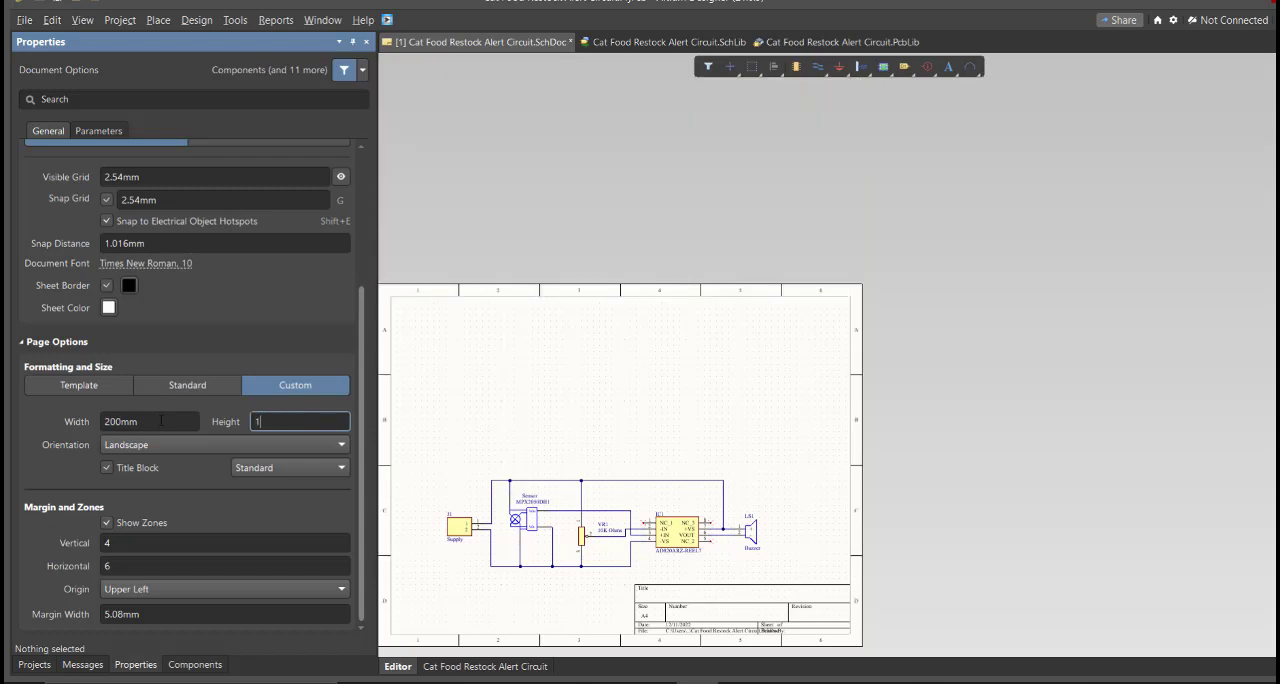
key(Return)
Set the sheet's margin zones to 2 vertical and 3 horizontal
click(157, 545)
text(2)
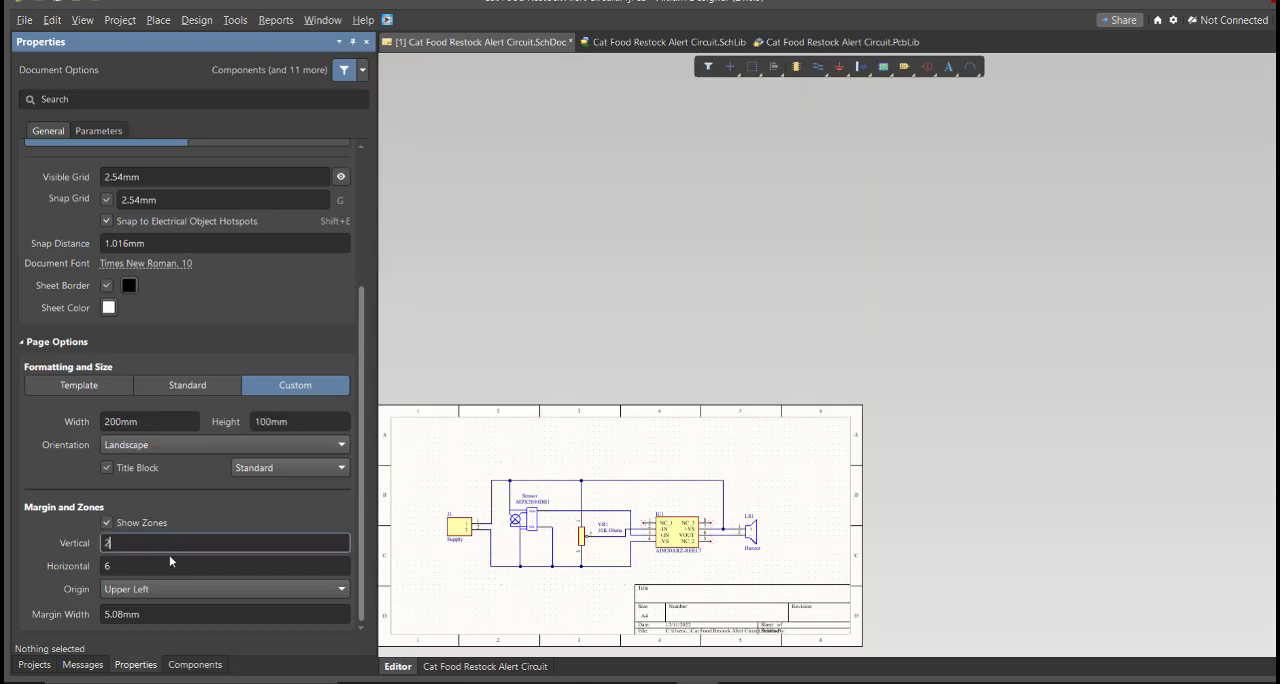
click(170, 565)
text(3)
Select the whole circuit, move it slightly up and to the right on the resized sheet, and save the schematic
ctrl+scroll(583, 542, up, 2)
right_drag(646, 497, 771, 391)
key(ctrl+a)
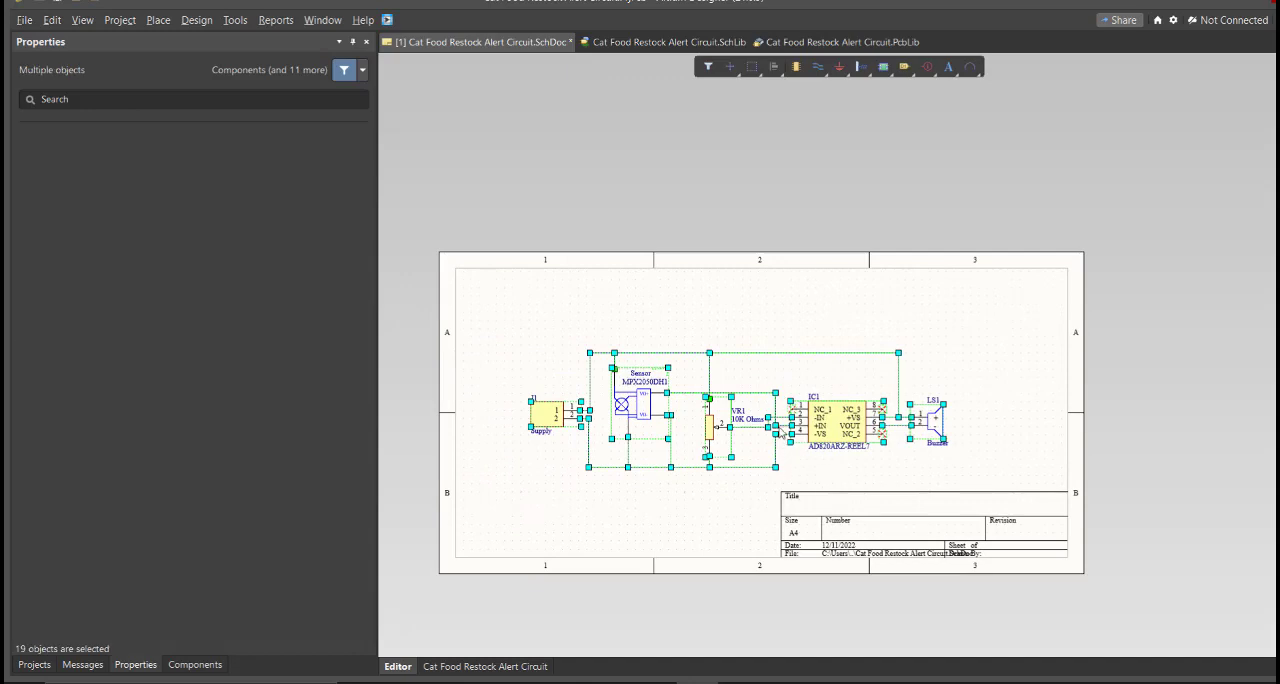
click(705, 500)
ctrl+scroll(691, 487, up, 1)
ctrl+scroll(691, 487, up, 1)
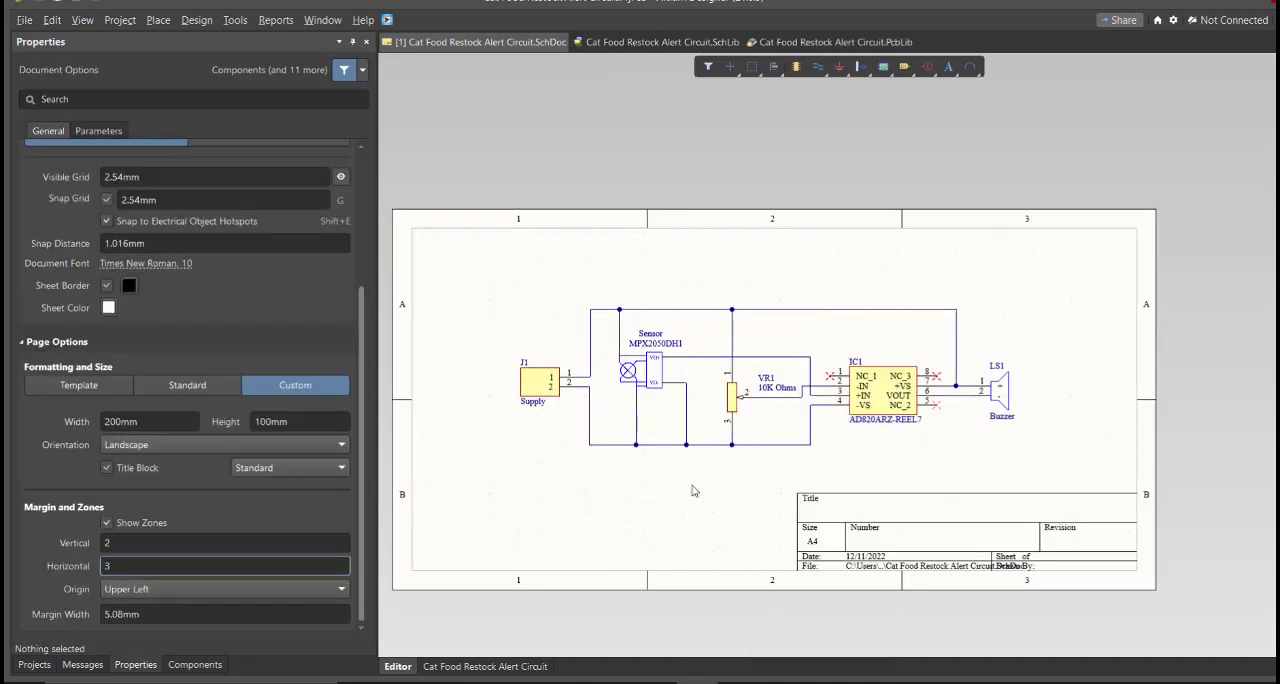
Validate the Cat Food Restock Alert Circuit PCB project and check the compile messages
click(34, 665)
right_click(283, 140)
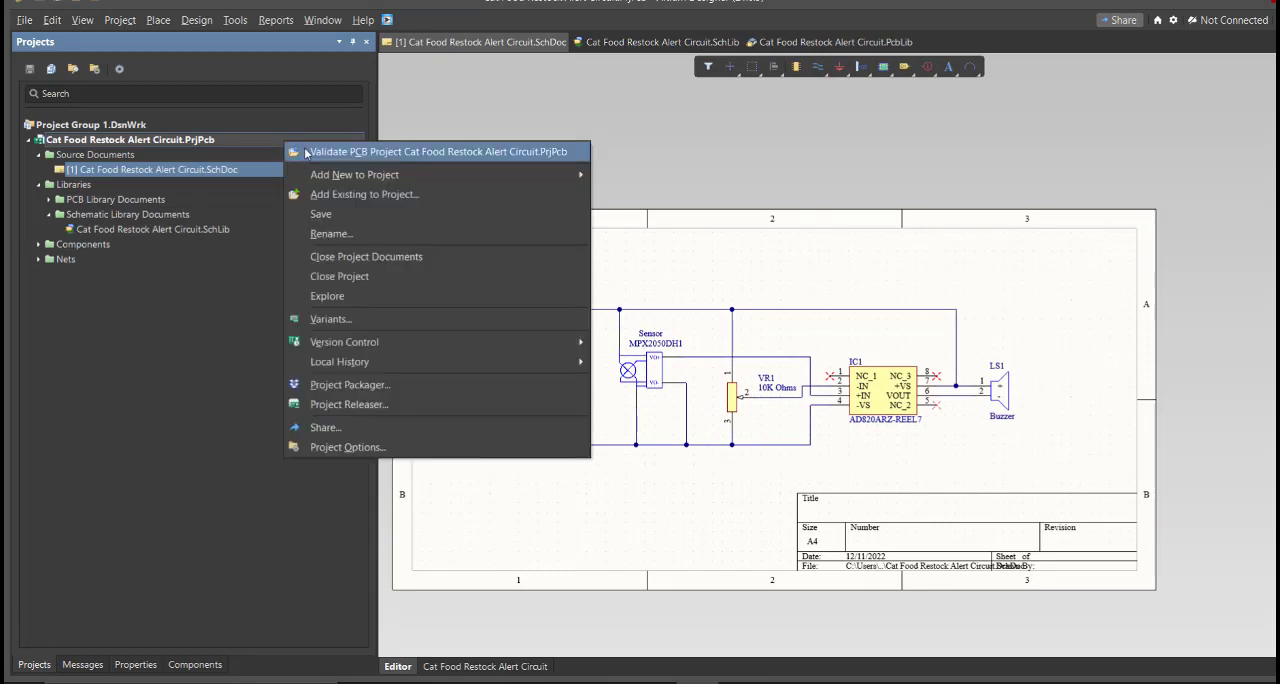
click(285, 270)
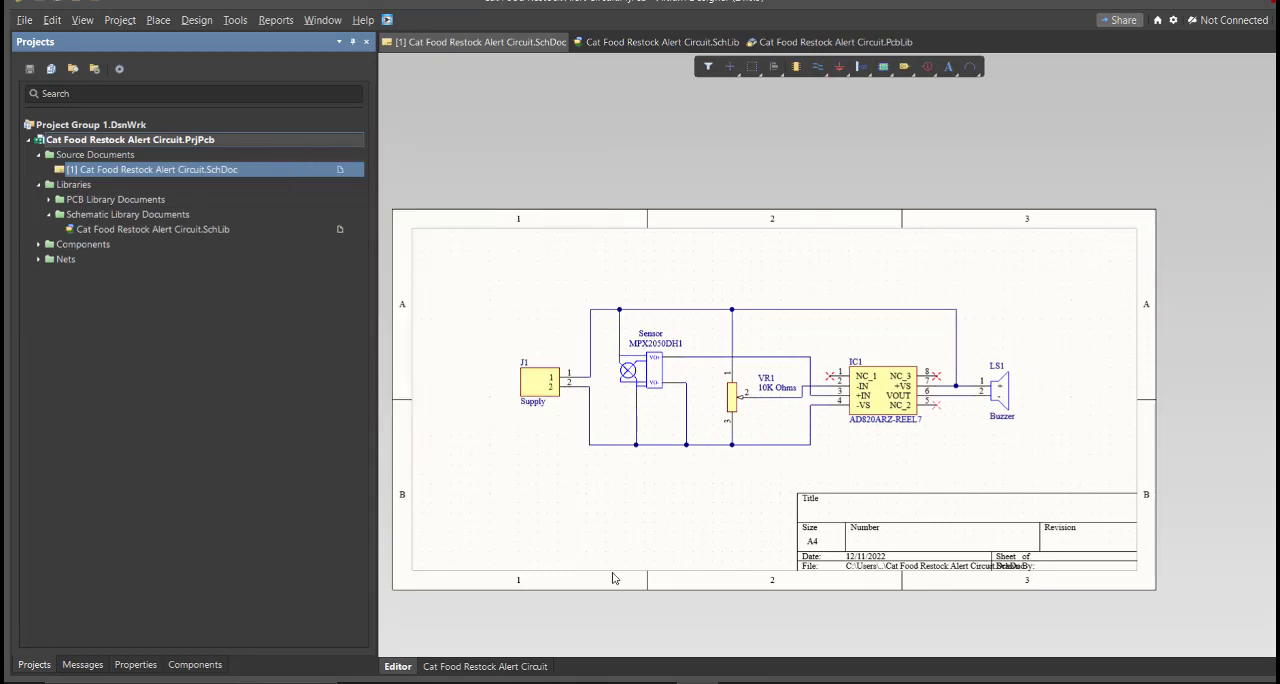
click(82, 665)
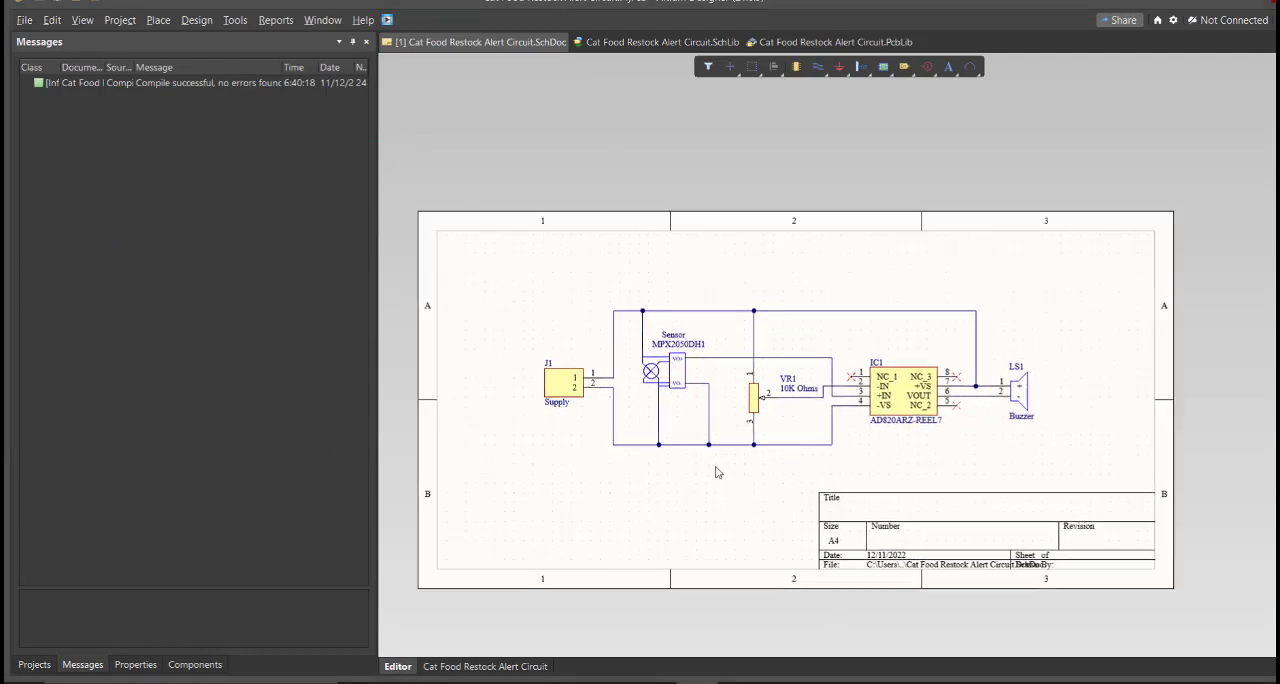
ctrl+scroll(675, 396, up, 3)
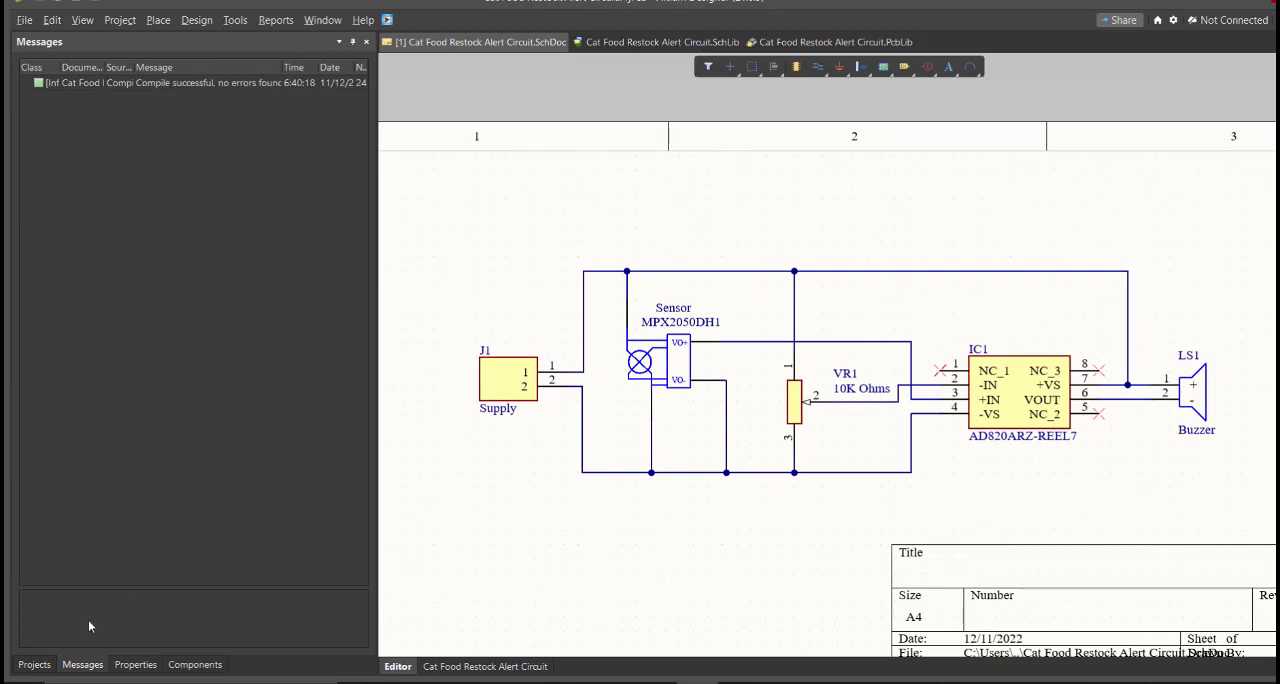
Add a new PCB document to the project
click(30, 665)
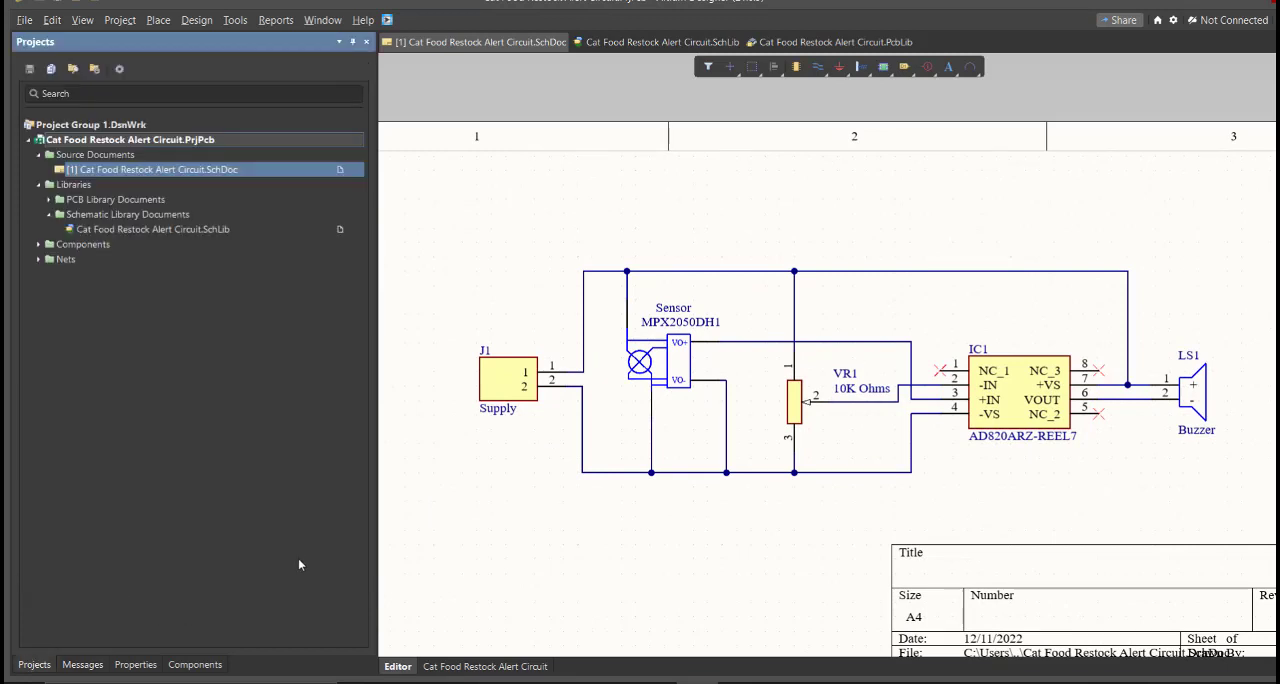
click(24, 20)
mouse_move(60, 59)
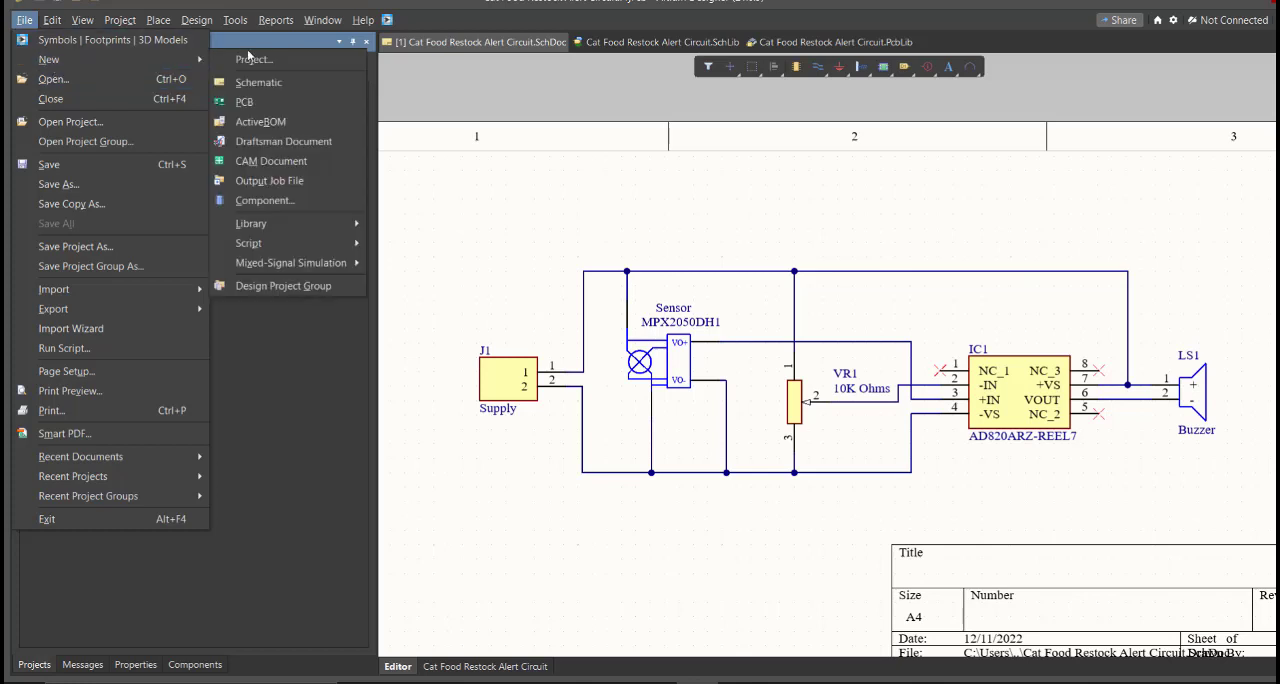
click(279, 106)
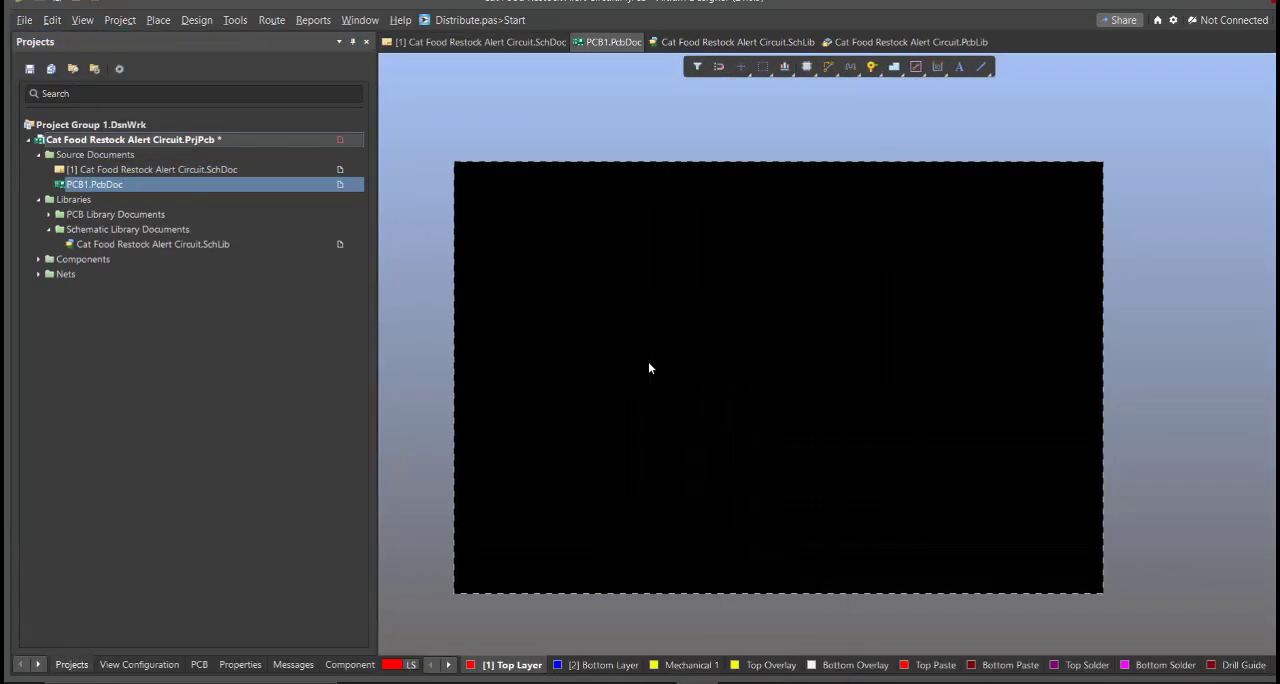
Save the new PCB document as Cat Food Restock Alert Circuit in the project folder
key(ctrl+s)
text(C)
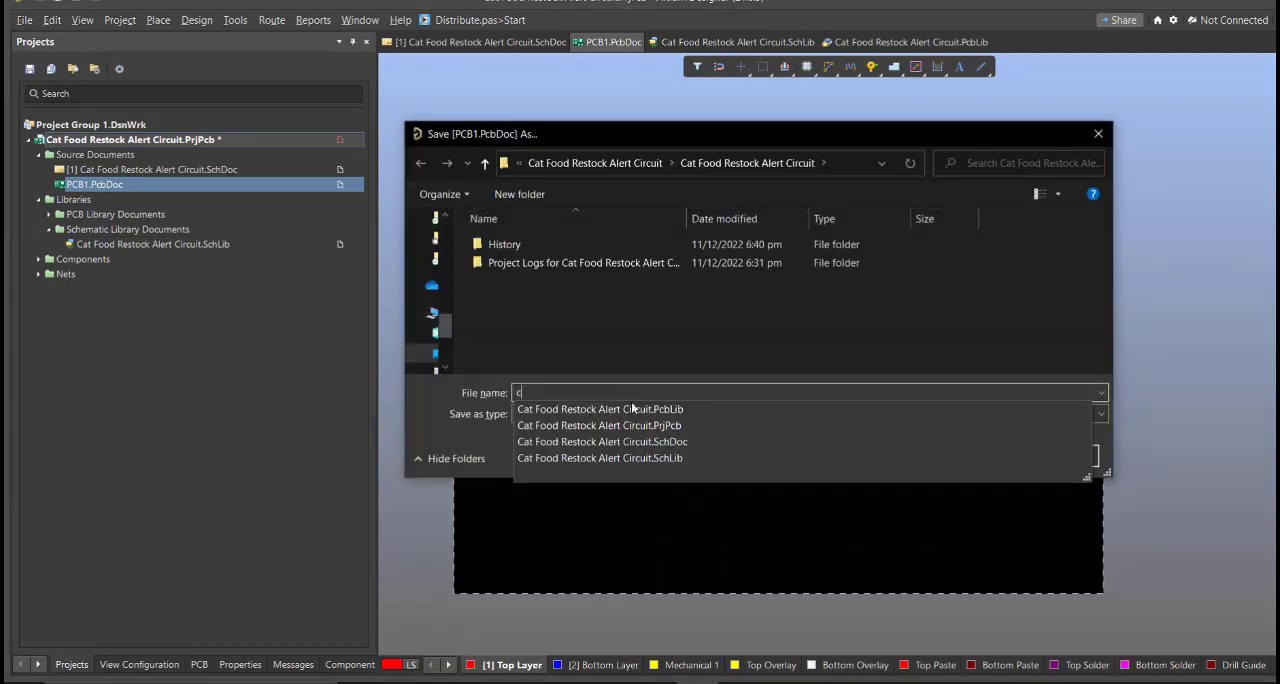
click(644, 405)
click(693, 392)
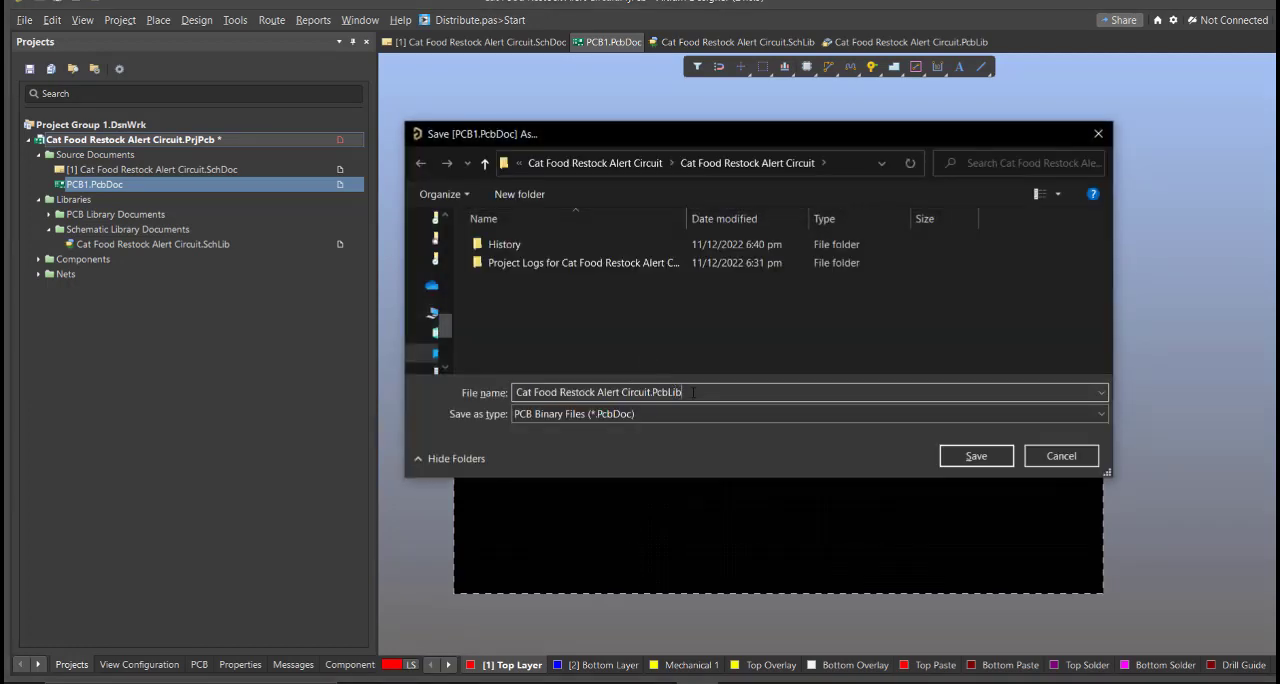
key(BackSpace)
key(BackSpace)
key(BackSpace)
key(BackSpace)
key(BackSpace)
key(BackSpace)
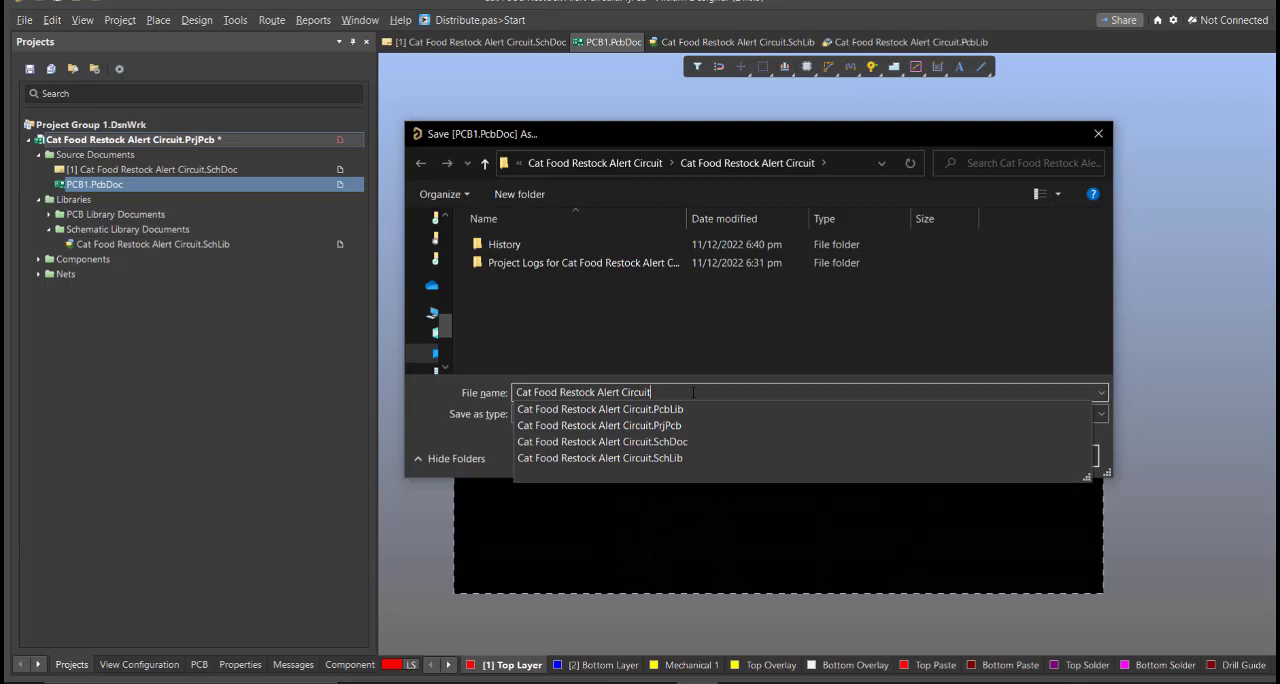
key(Return)
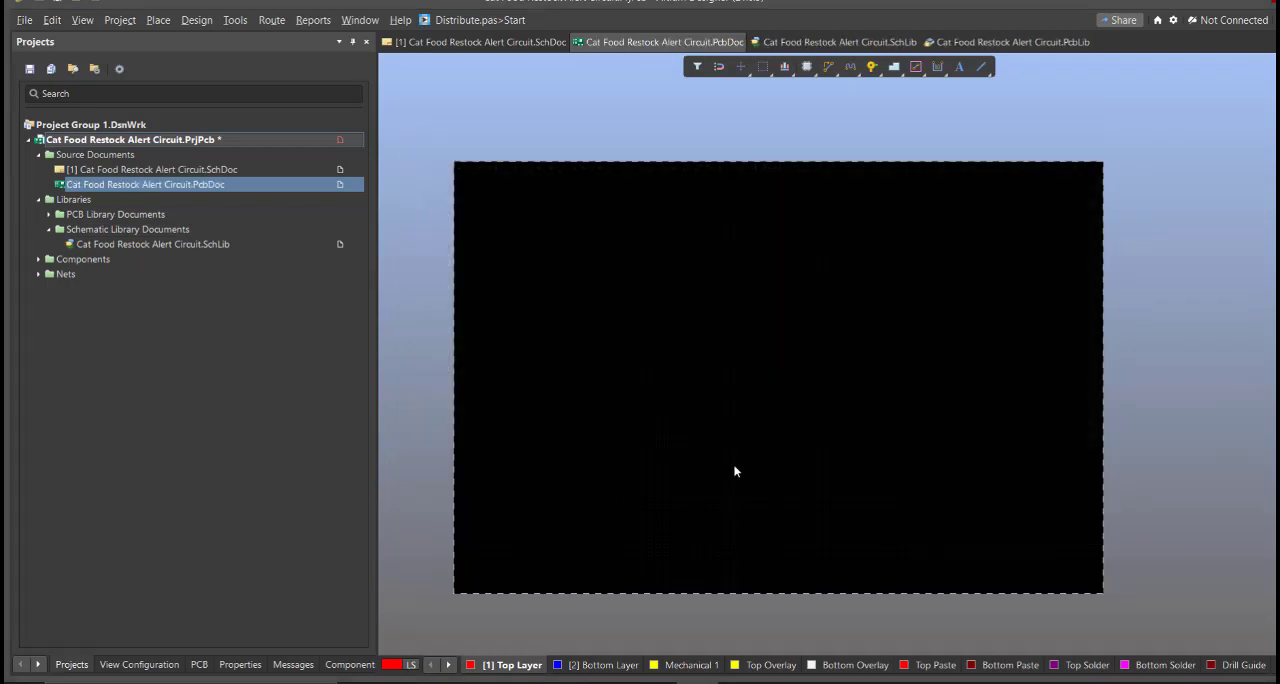
Save the PCB project and generate the change order that updates the PCB document from the schematic
right_click(306, 143)
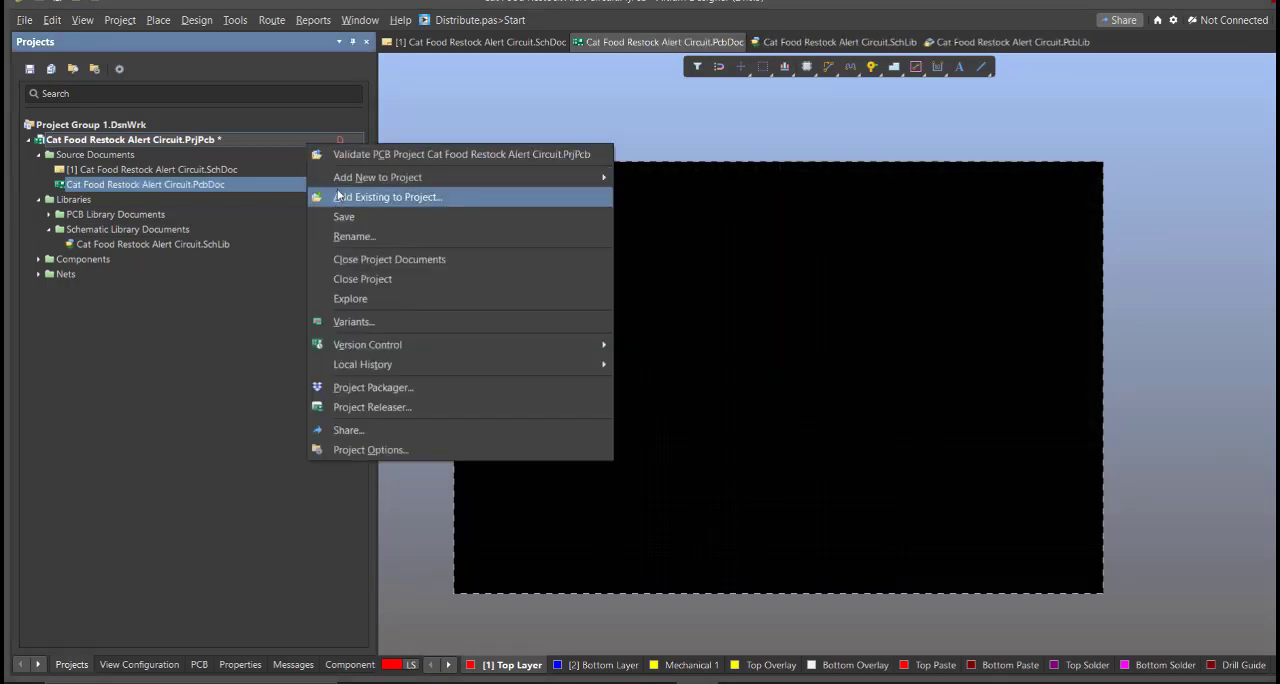
click(349, 218)
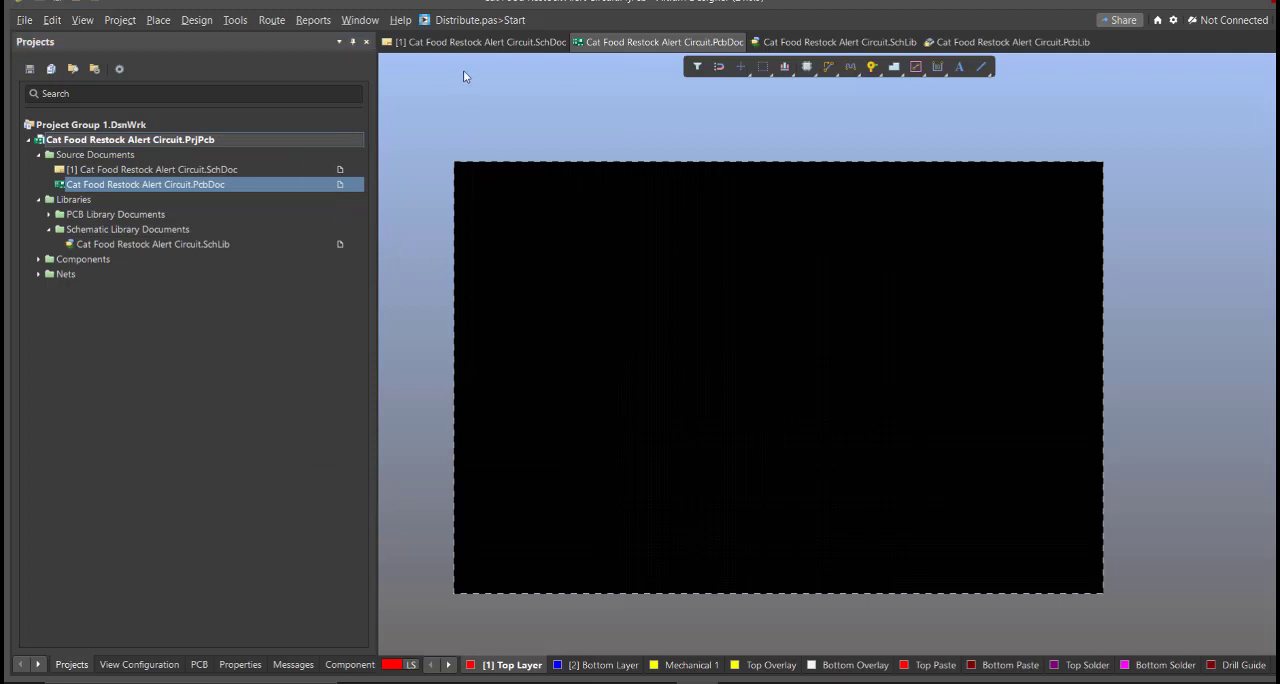
click(474, 44)
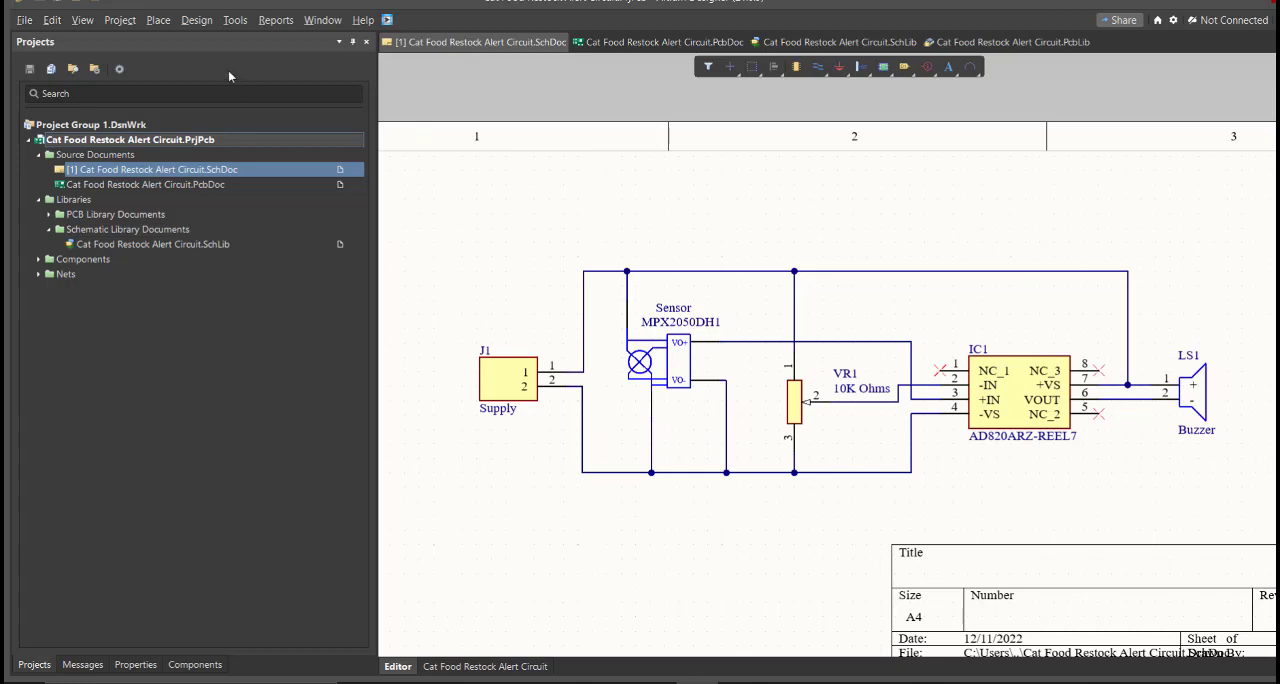
click(197, 22)
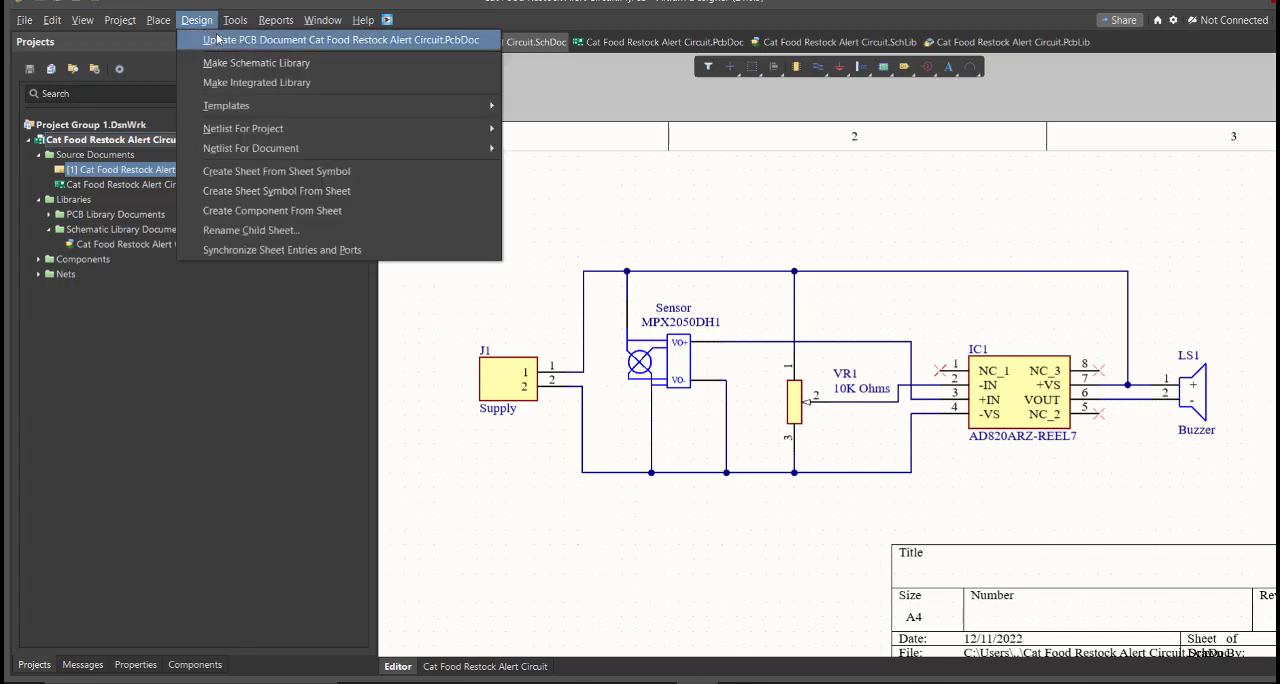
click(279, 41)
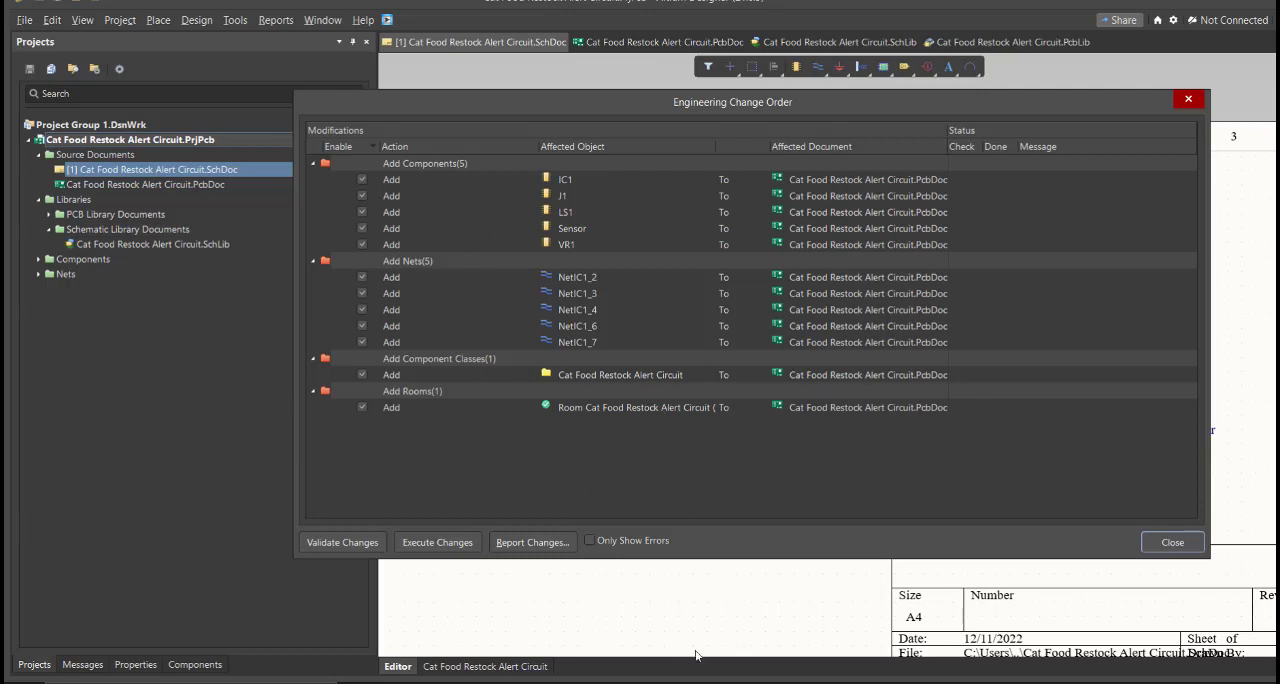
Validate and execute the engineering changes to import the components and nets into the PCB document
click(352, 546)
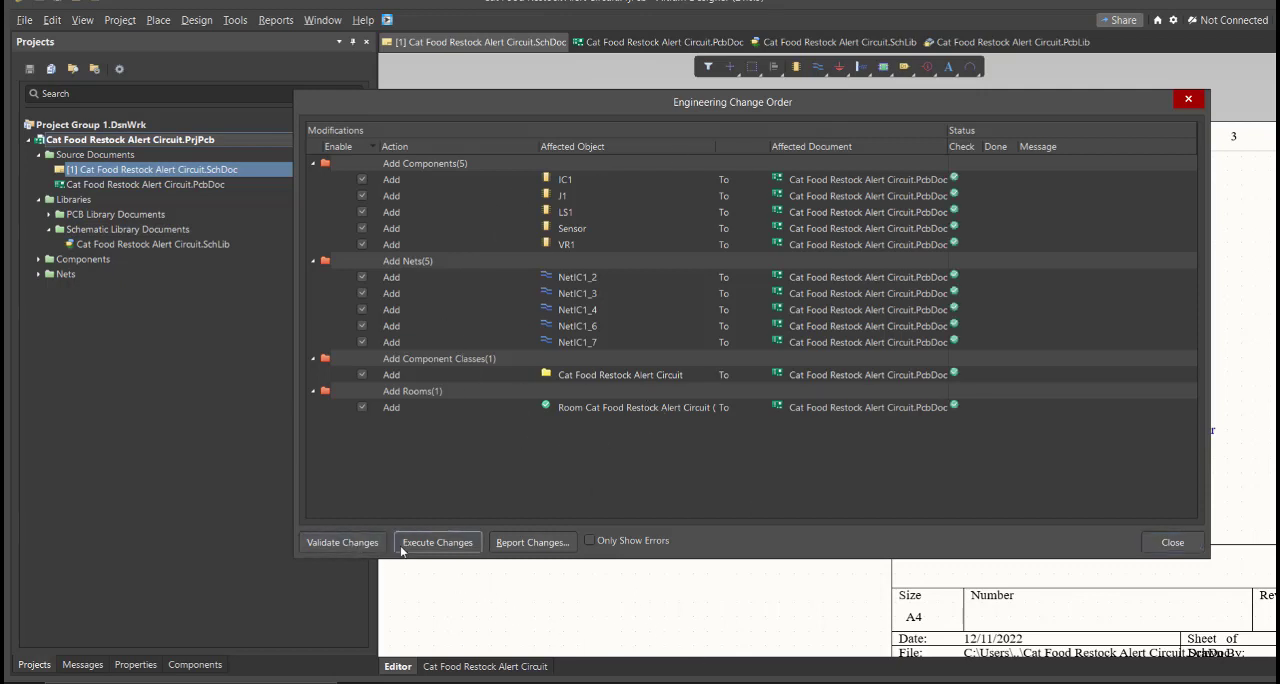
click(402, 546)
click(1171, 543)
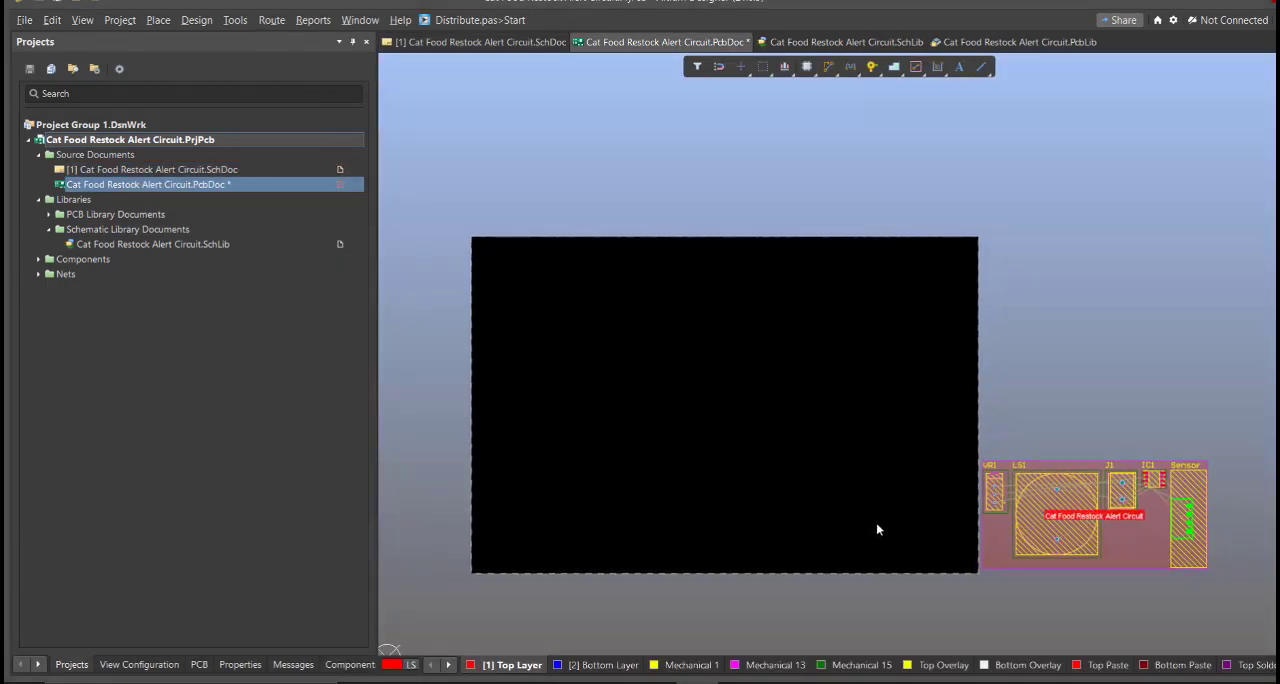
Move all five components into the board's lower-left area, stacking IC1, VR1 and the rotated J1 between Sensor and LS1
drag(1060, 510, 651, 489)
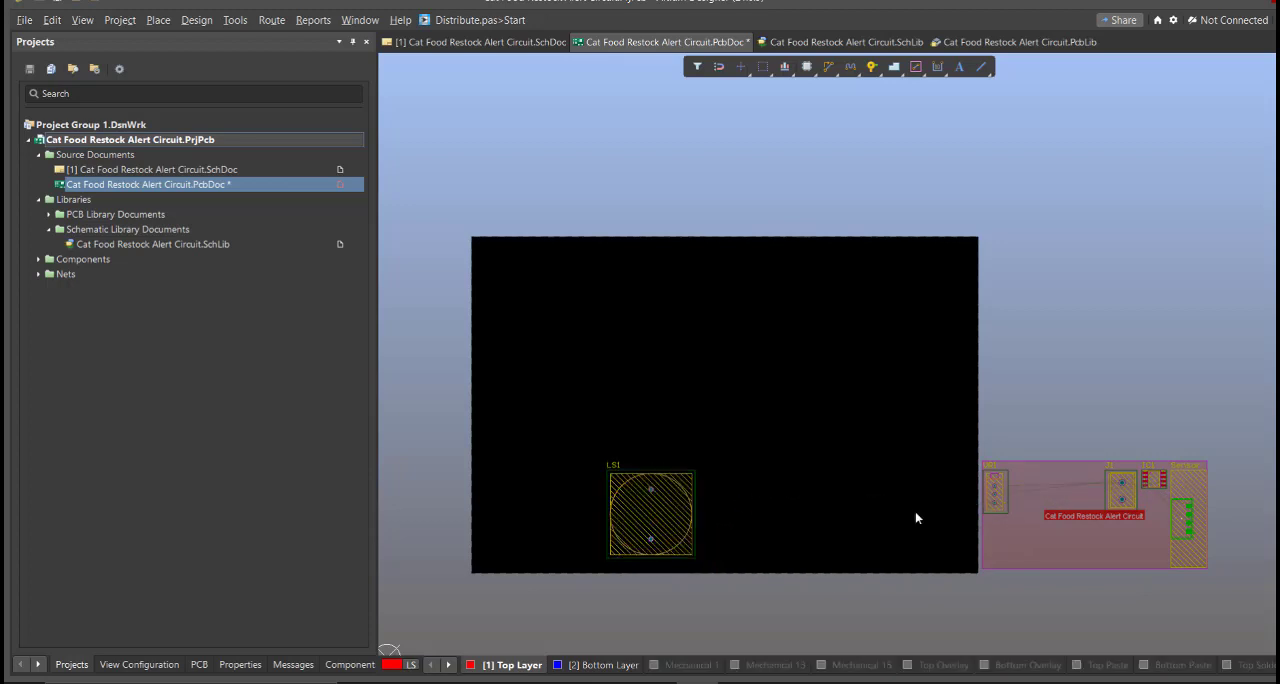
drag(996, 494, 575, 506)
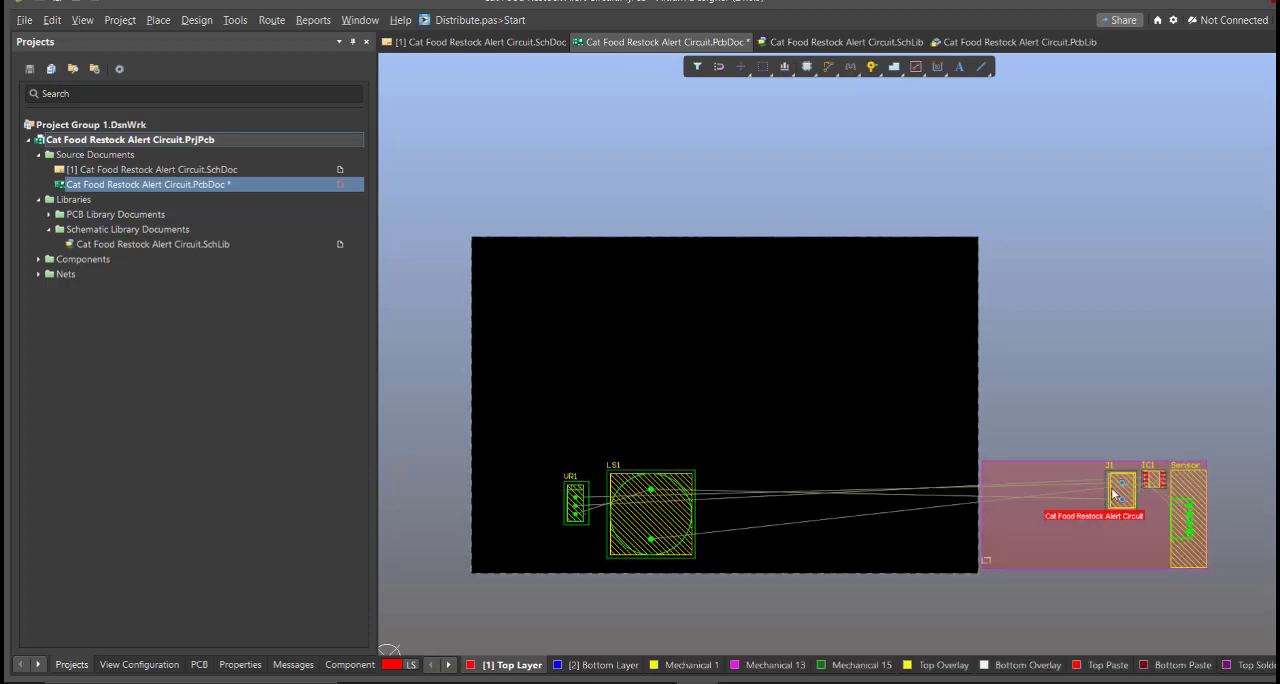
drag(1120, 492, 569, 548)
key(space)
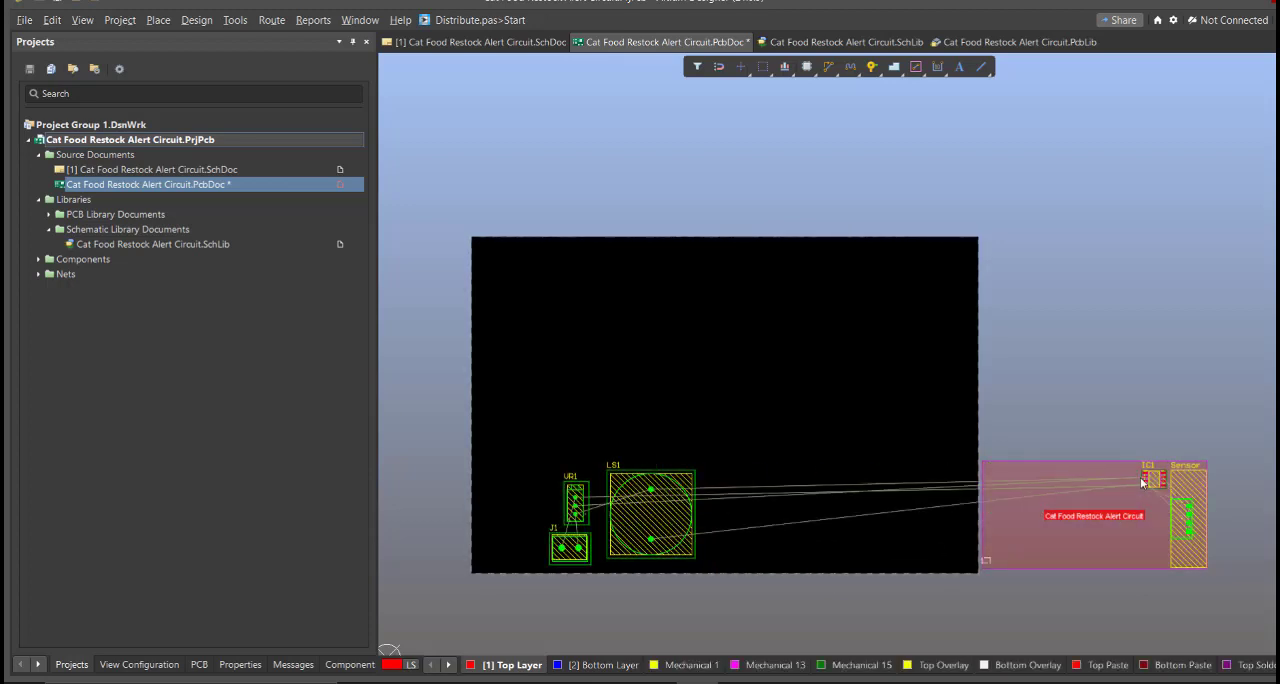
drag(1153, 478, 577, 455)
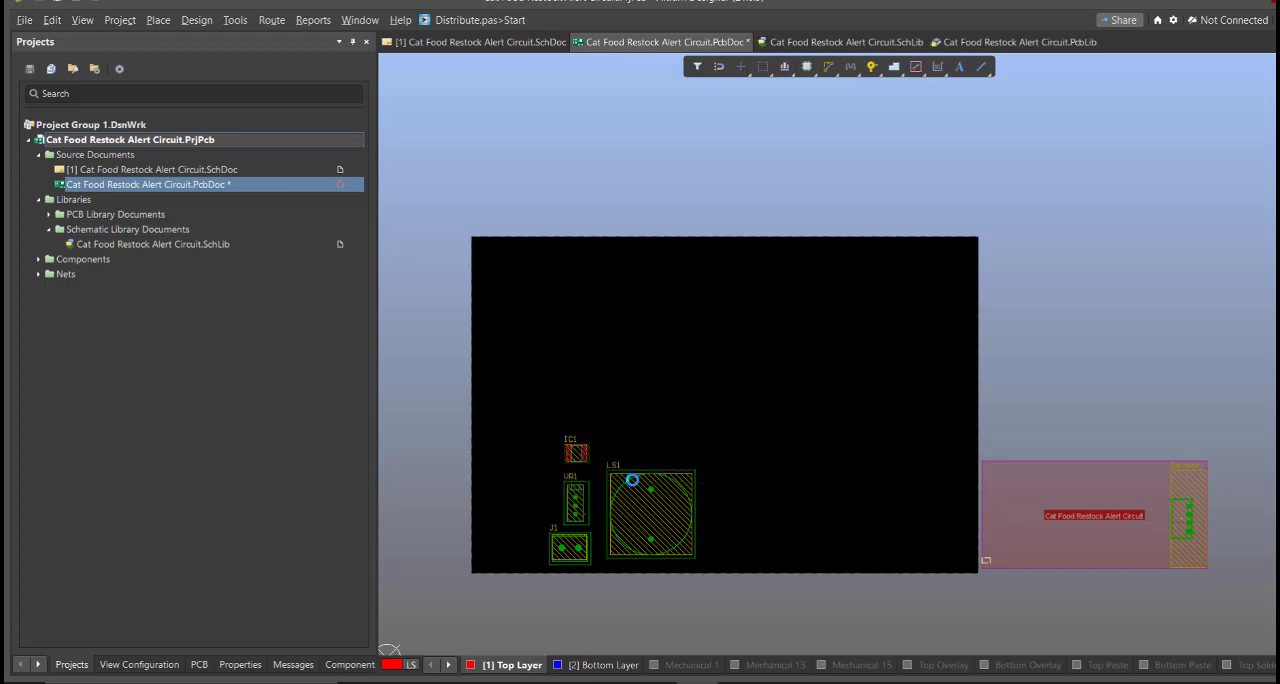
drag(1184, 517, 517, 505)
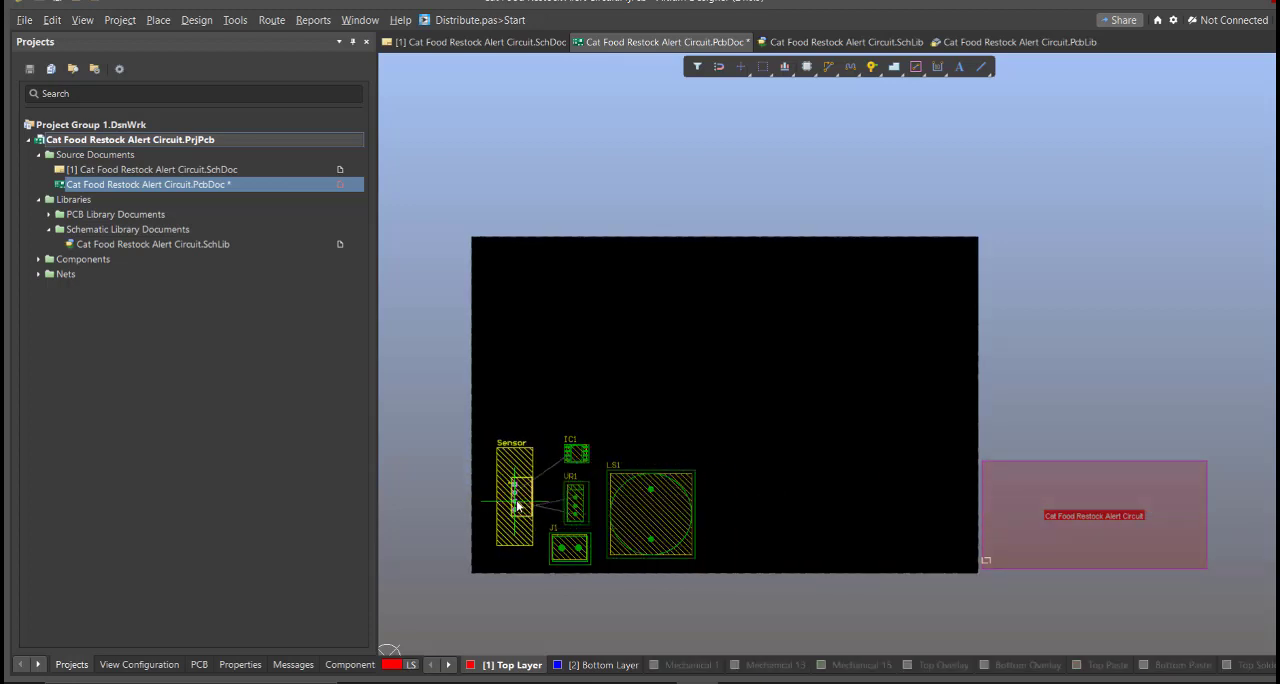
ctrl+scroll(532, 496, up, 2)
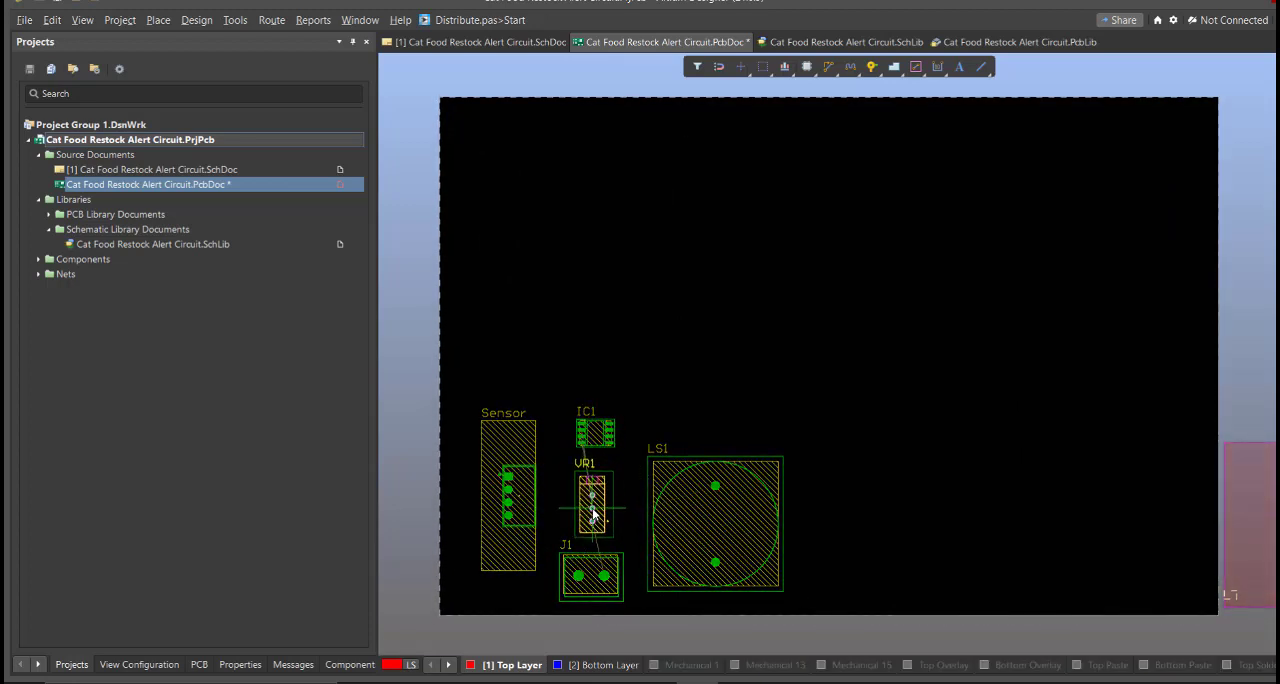
Delete the Cat Food Restock Alert Circuit room beside the board
ctrl+scroll(1149, 469, down, 2)
click(1204, 493)
ctrl+scroll(970, 454, down, 1)
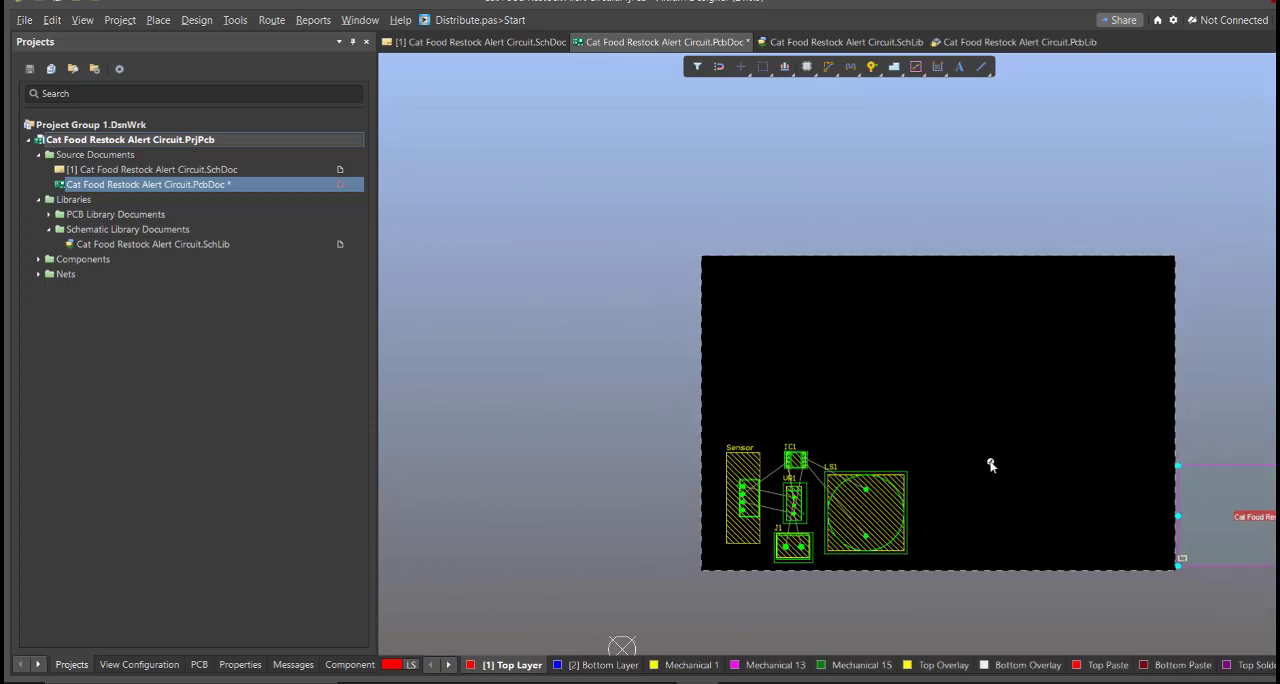
right_click(986, 463)
key(Delete)
Shrink the board shape's right, left and upper edges toward the components in board planning mode and return to the 2D layout
right_drag(984, 461, 887, 447)
key(1)
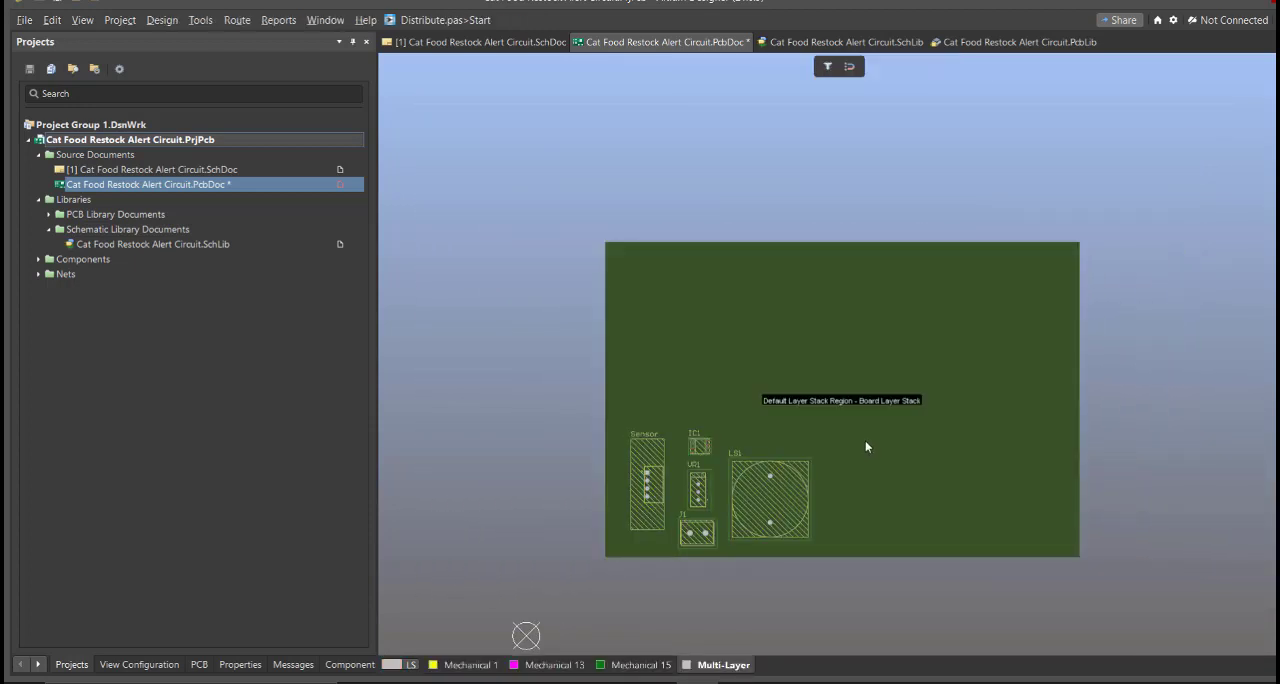
ctrl+scroll(860, 440, up, 1)
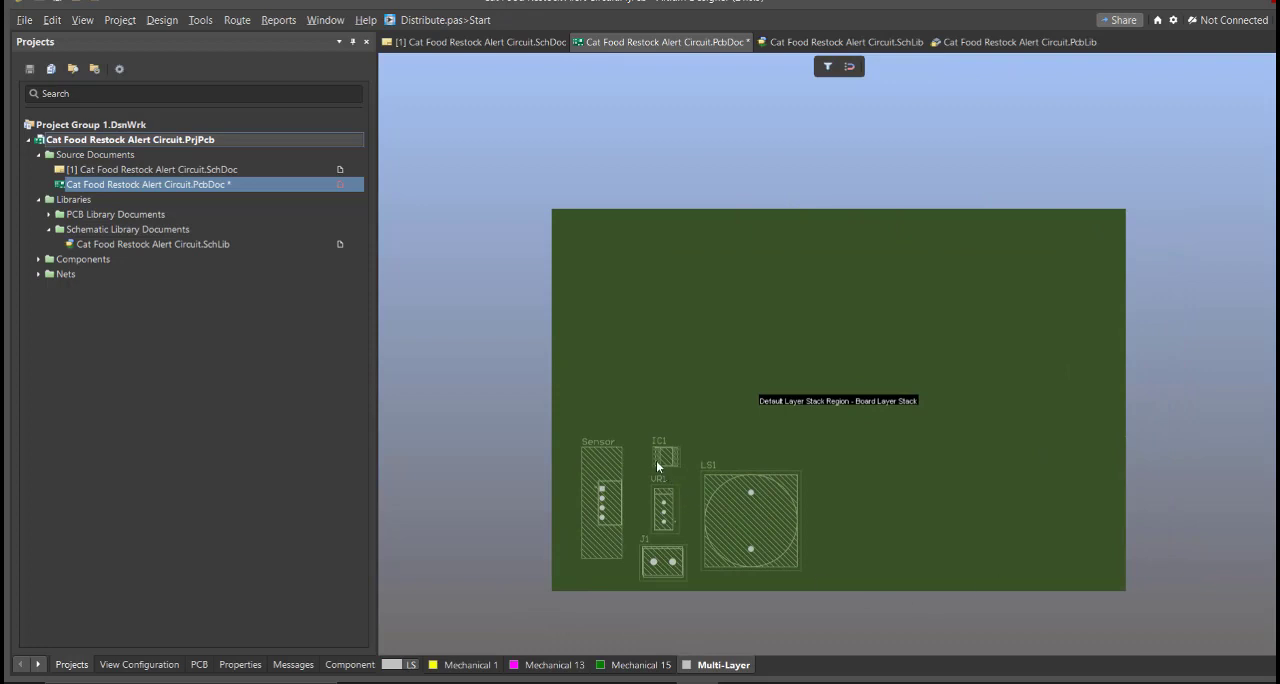
click(157, 21)
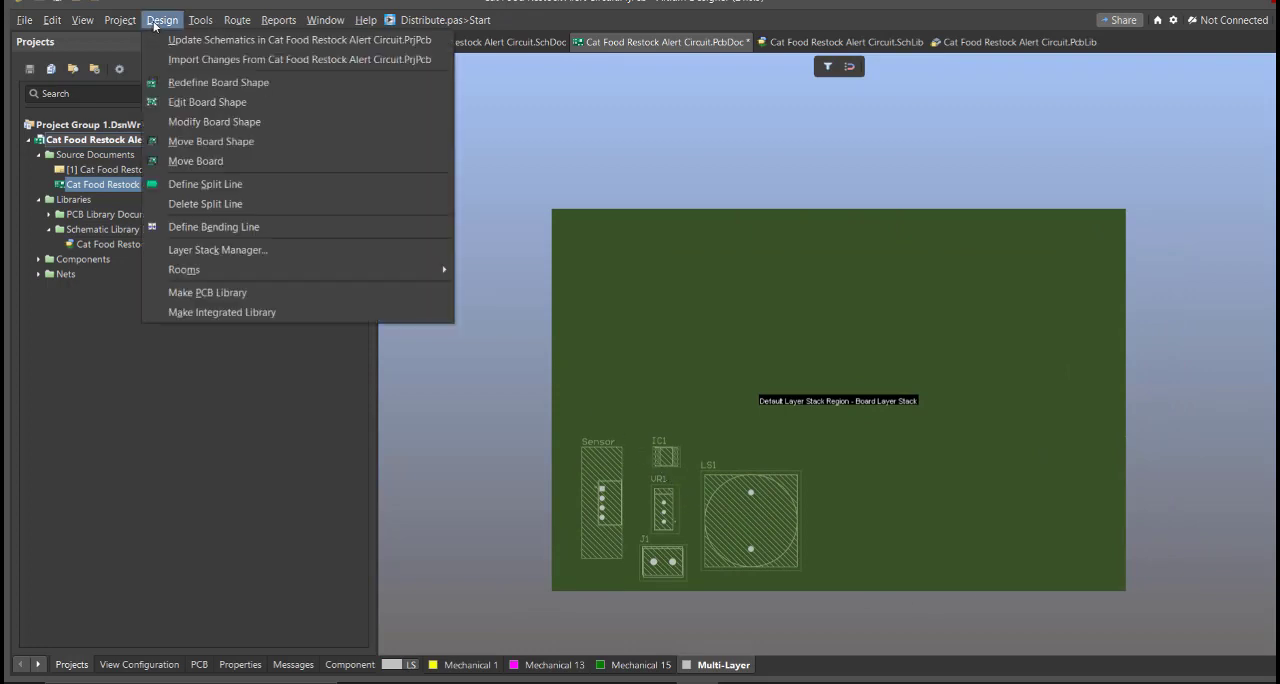
click(200, 102)
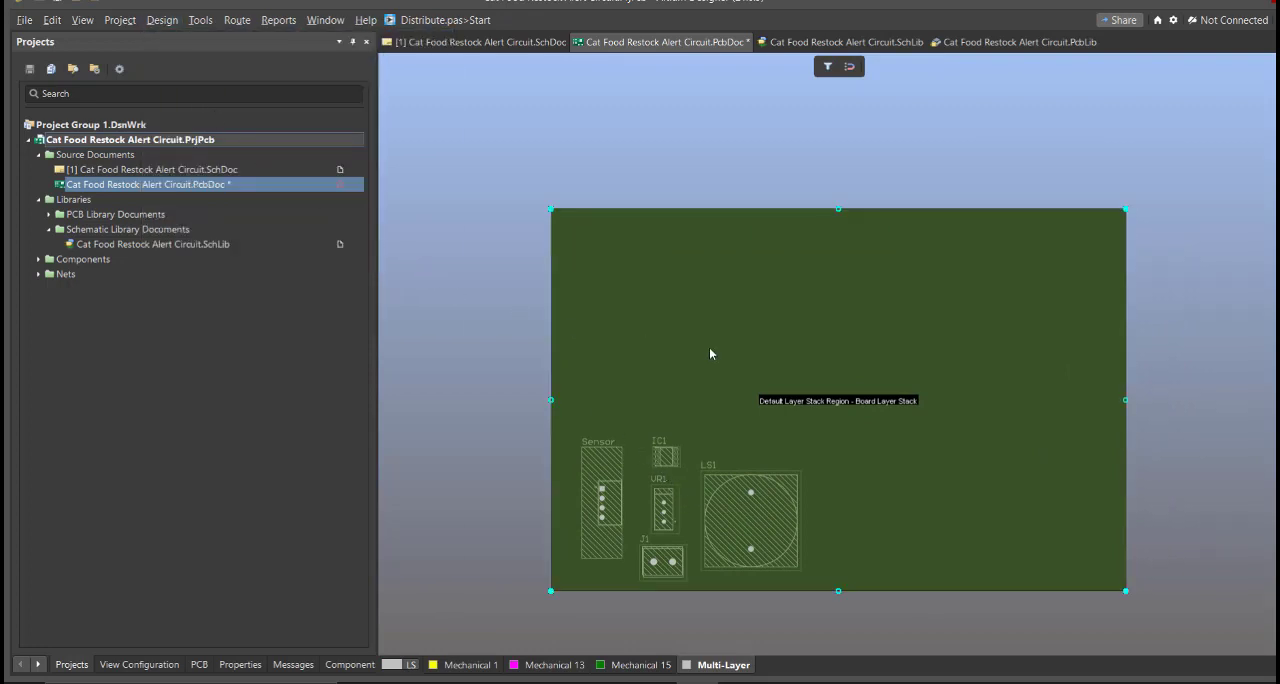
ctrl+scroll(700, 345, up, 1)
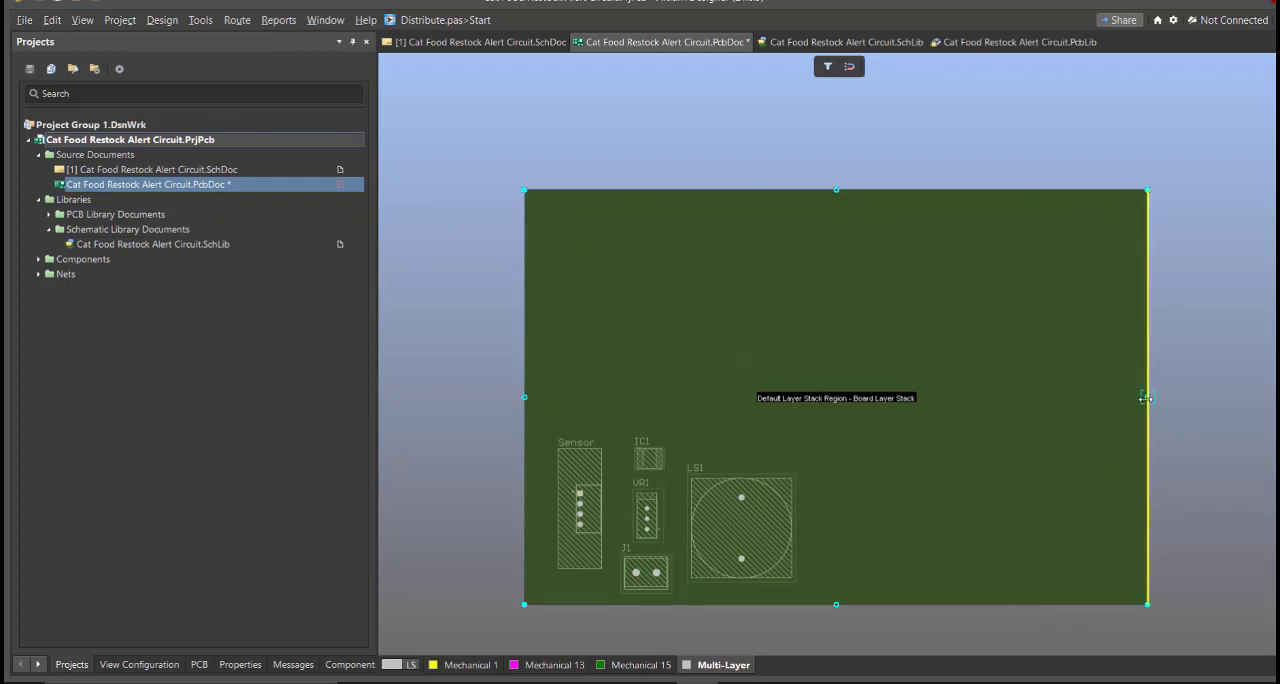
drag(1147, 397, 808, 397)
drag(525, 397, 542, 397)
drag(675, 189, 682, 330)
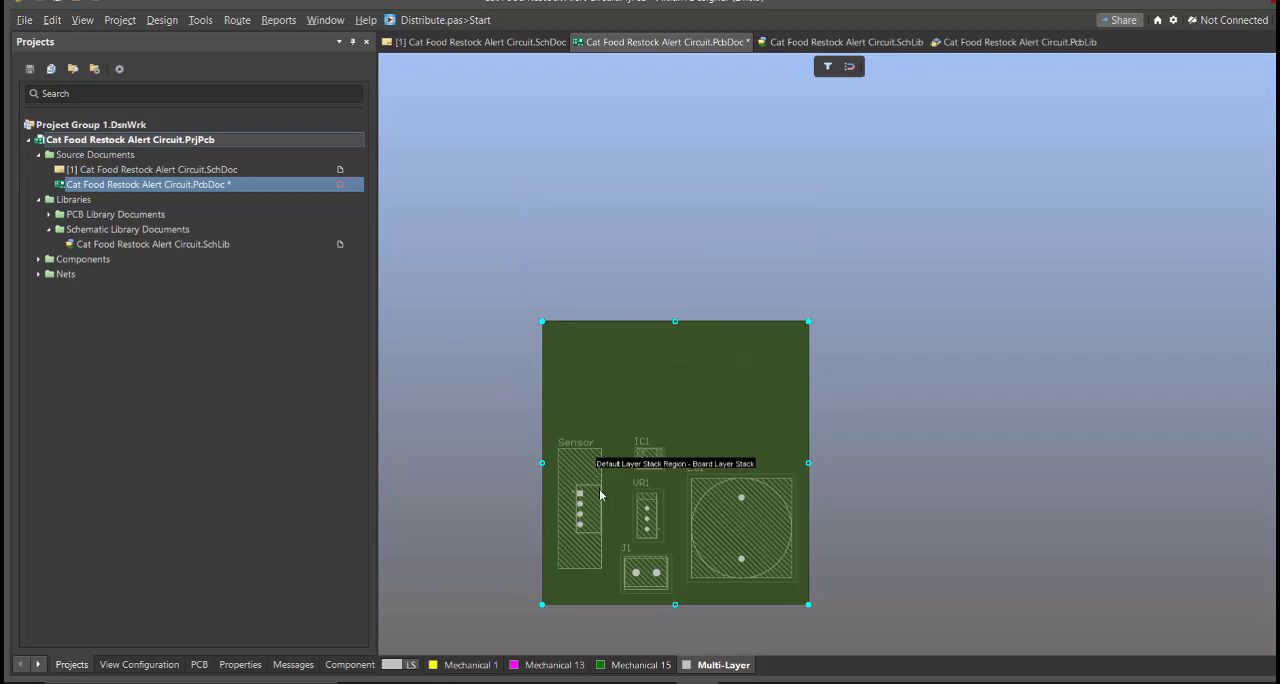
ctrl+scroll(600, 495, up, 2)
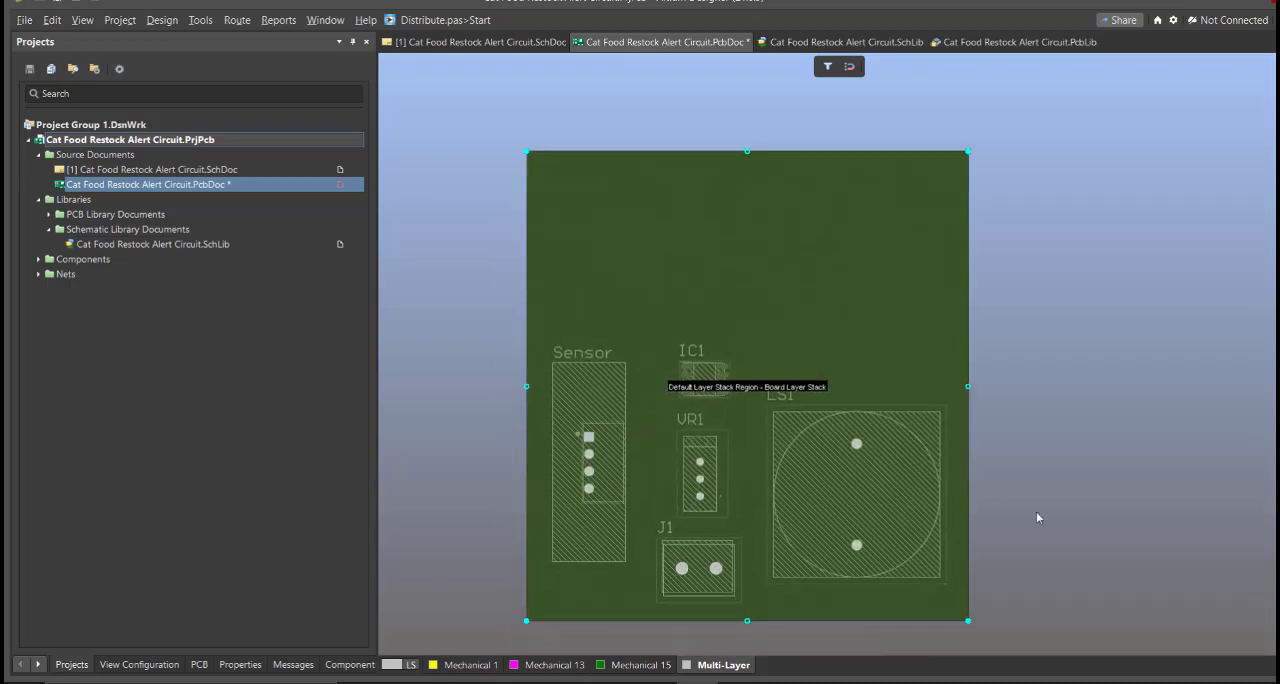
key(2)
ctrl+scroll(529, 409, up, 2)
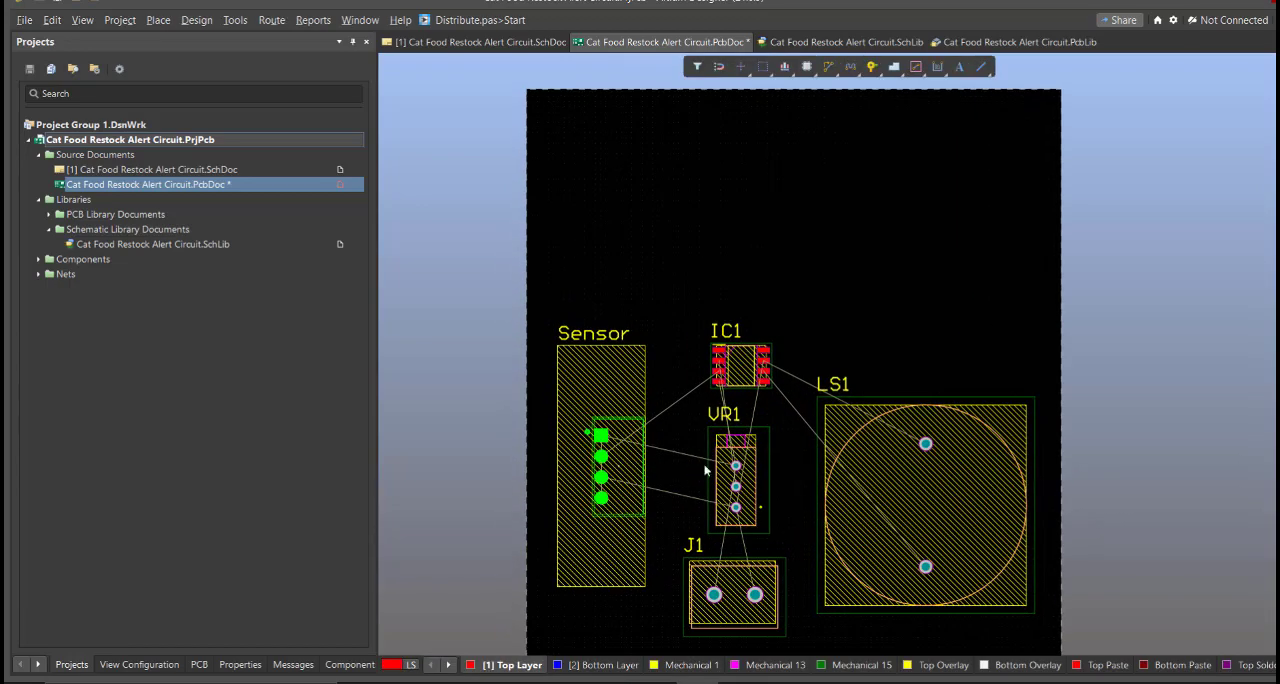
Turn on single layer mode for the Top Layer and hide the DRC error markers
right_drag(793, 479, 771, 443)
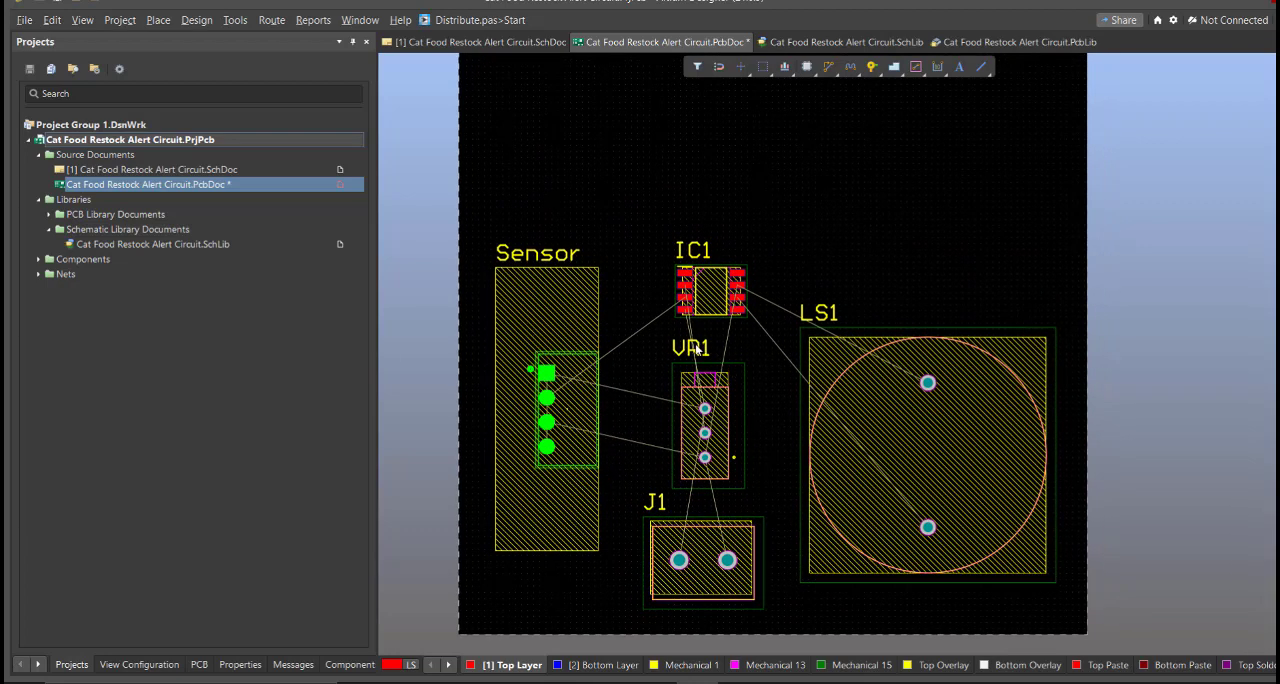
key(shift+s)
right_drag(699, 365, 708, 374)
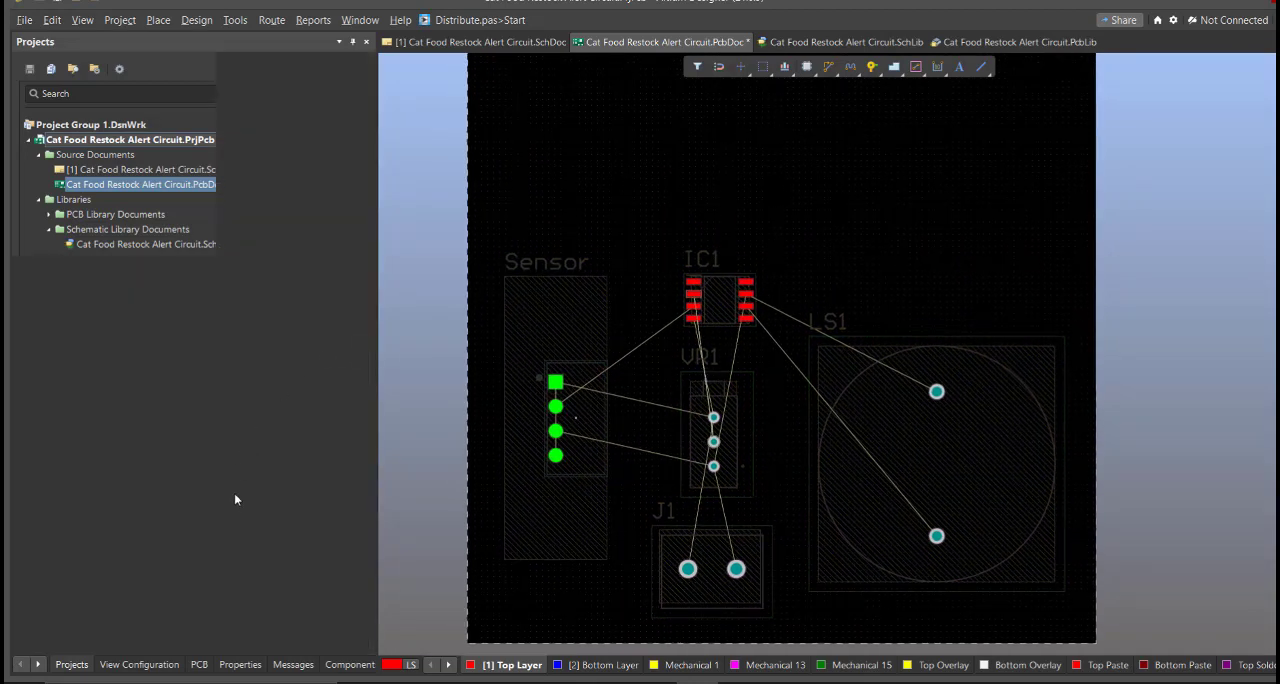
key(l)
scroll(226, 496, down, 3)
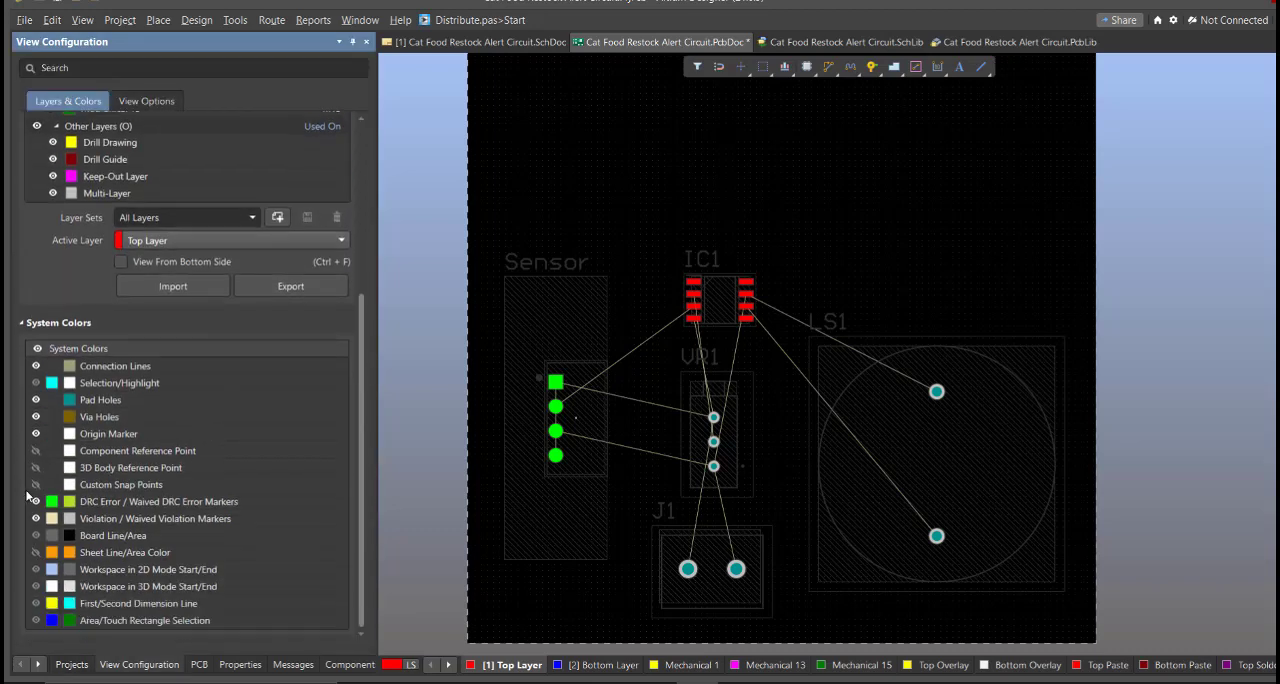
Route a Top Layer track interactively from Sensor pad 2 to the third pad in IC1's left column
click(271, 22)
click(303, 60)
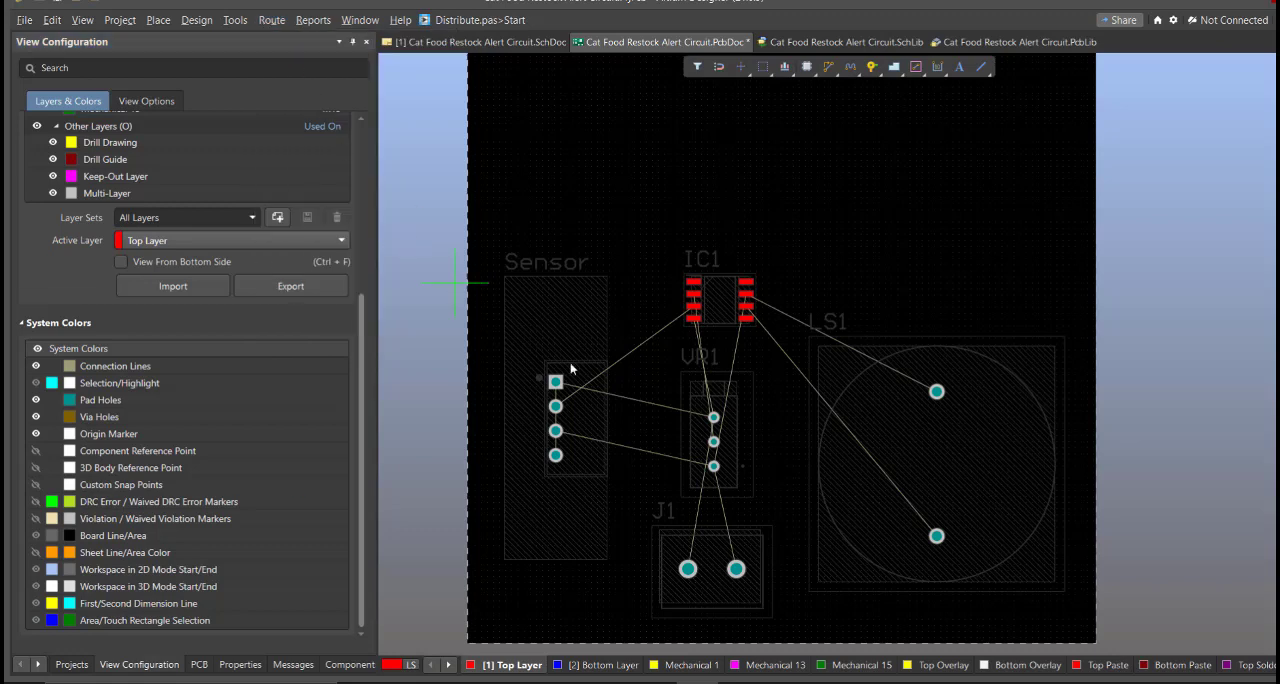
ctrl+scroll(620, 390, up, 2)
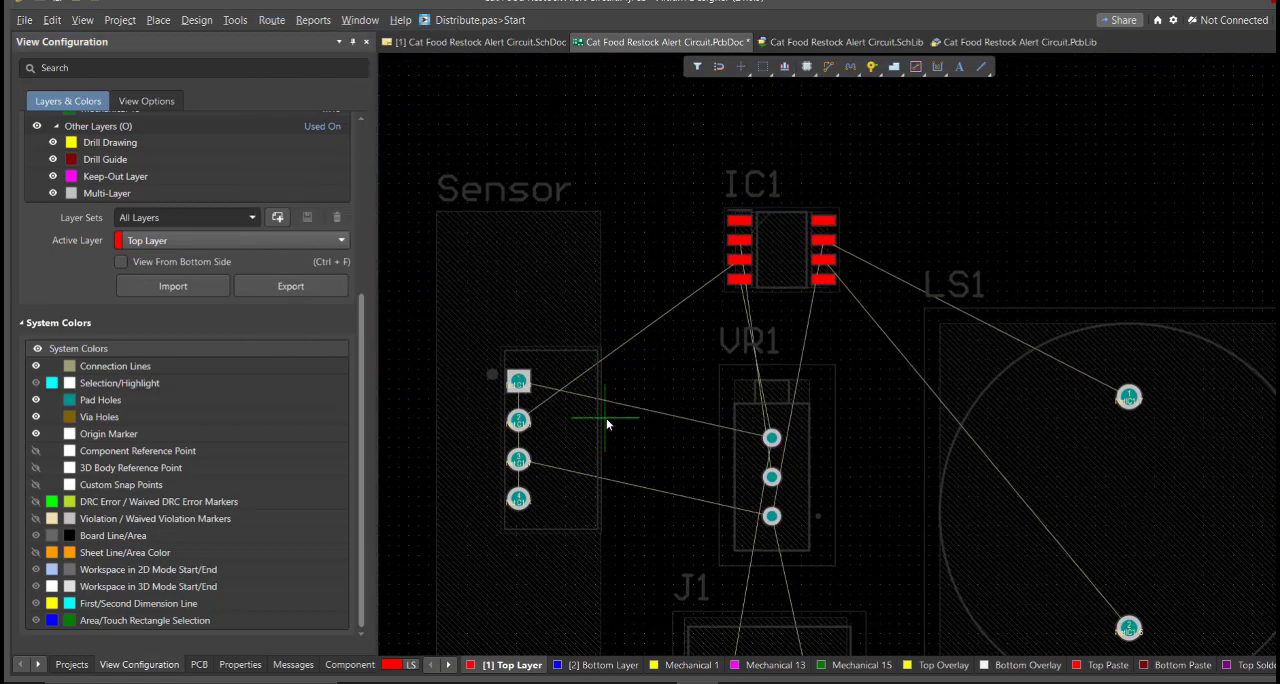
scroll(657, 417, down, 1)
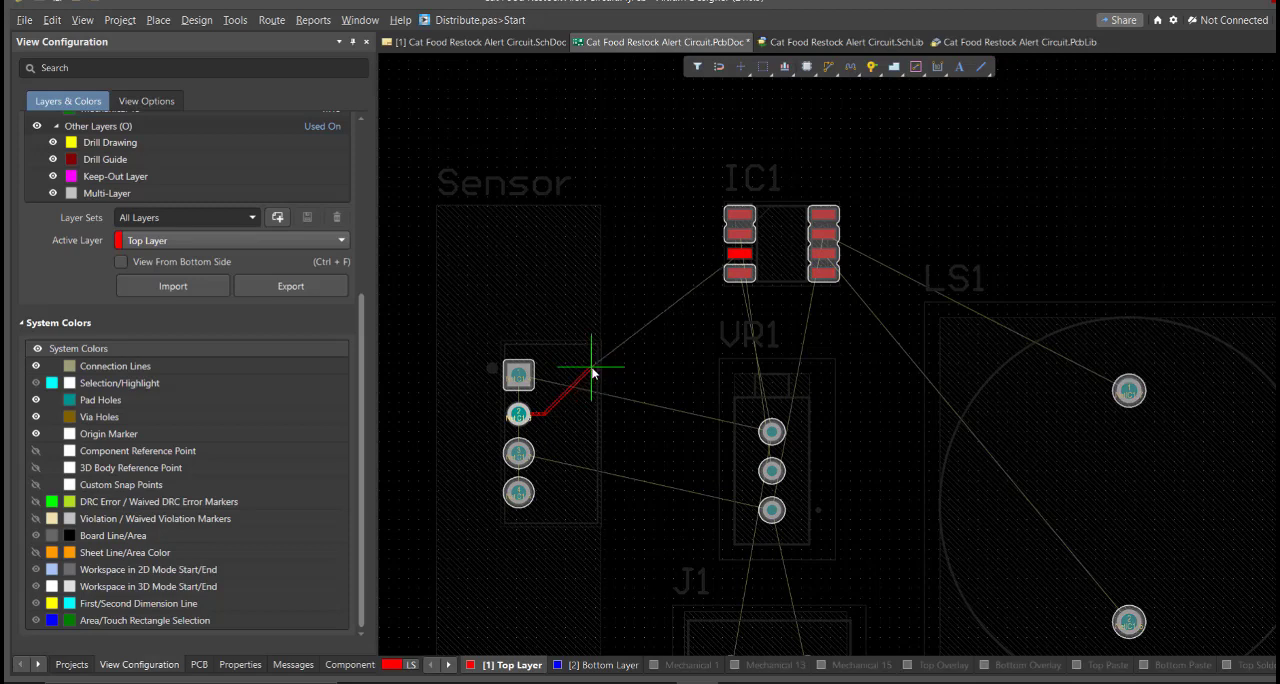
click(742, 255)
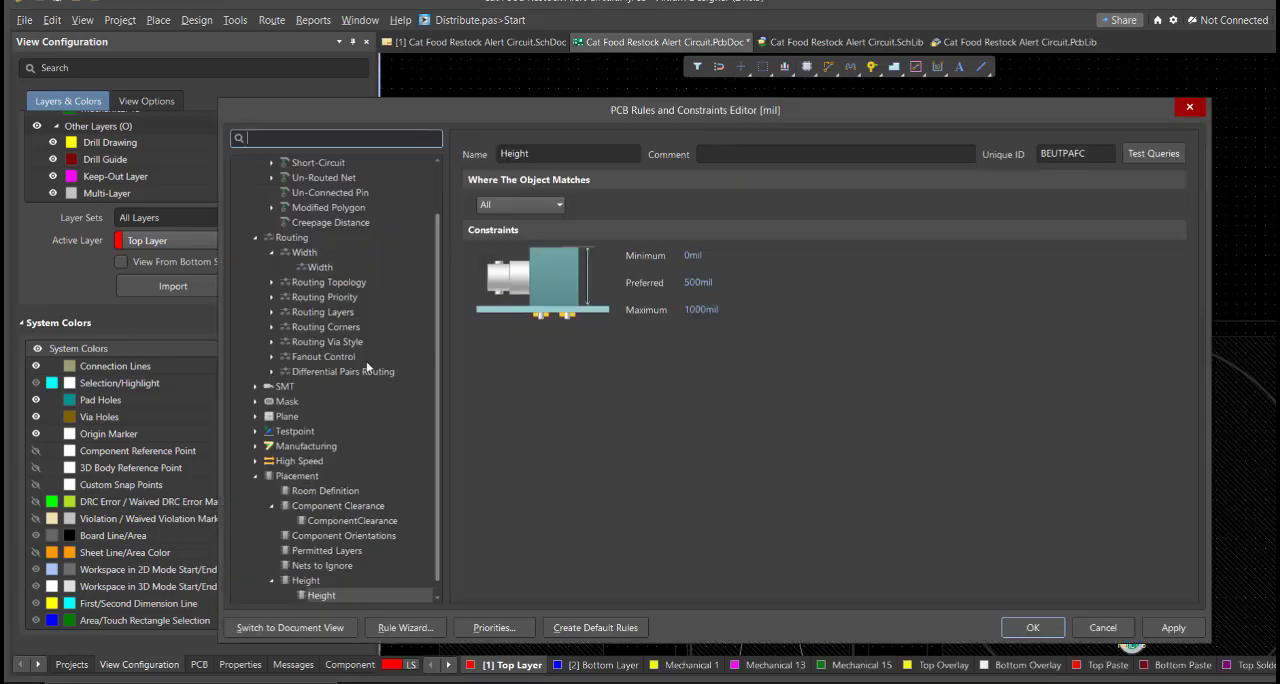
scroll(366, 361, up, 2)
Set the Top Layer's minimum, preferred and maximum widths to 30 mil in the routing Width rule
click(322, 328)
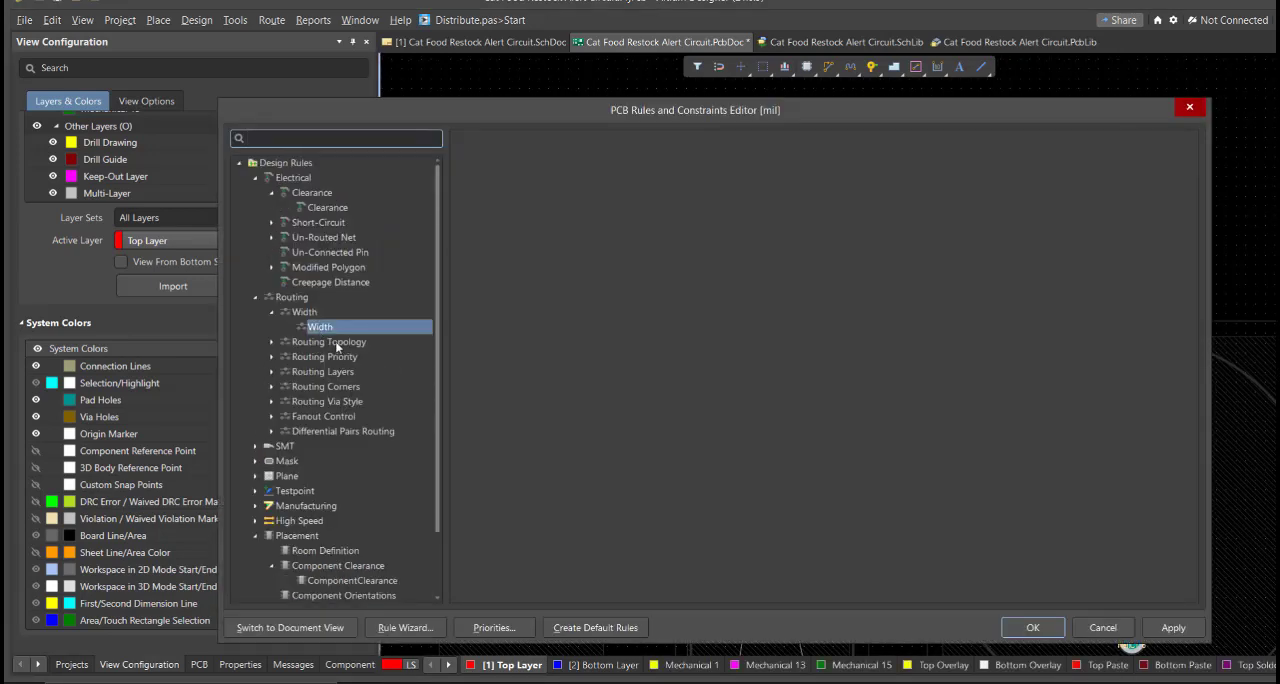
click(616, 404)
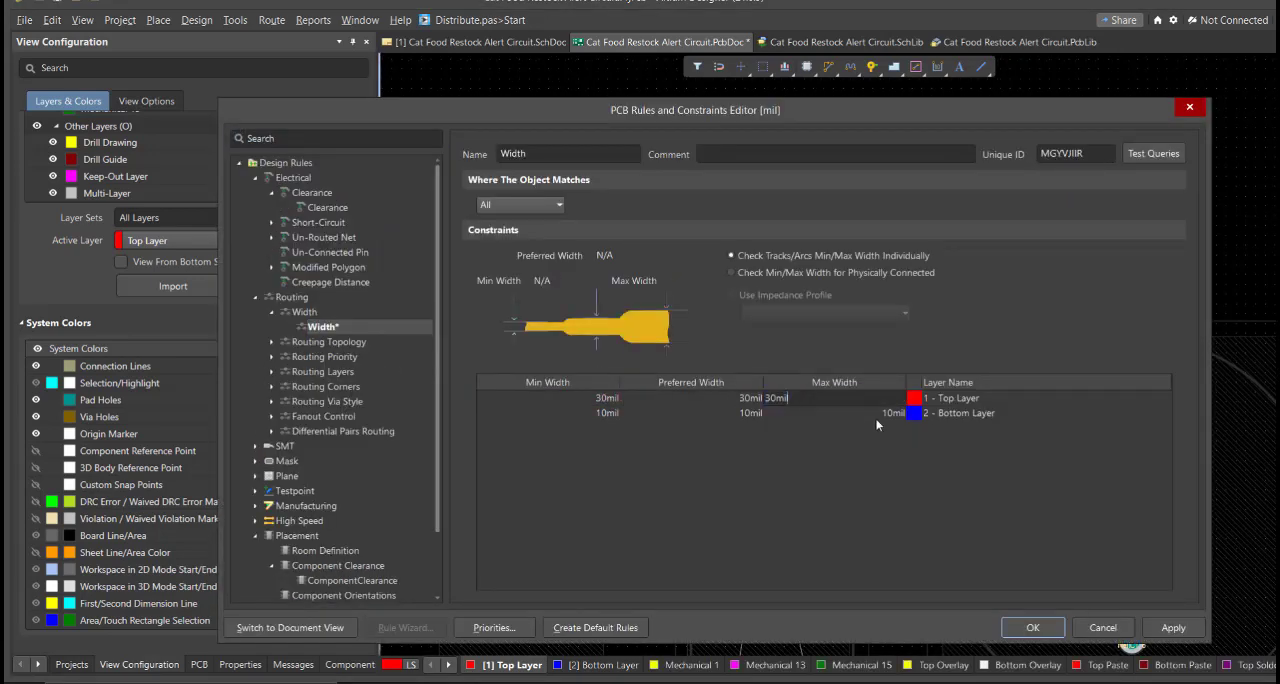
text(30)
click(1186, 628)
click(1033, 628)
Reroute Sensor pad 2 to IC1's third left-hand pad at the new width and connect Sensor pads 4 and 1
key(ctrl+w)
click(501, 466)
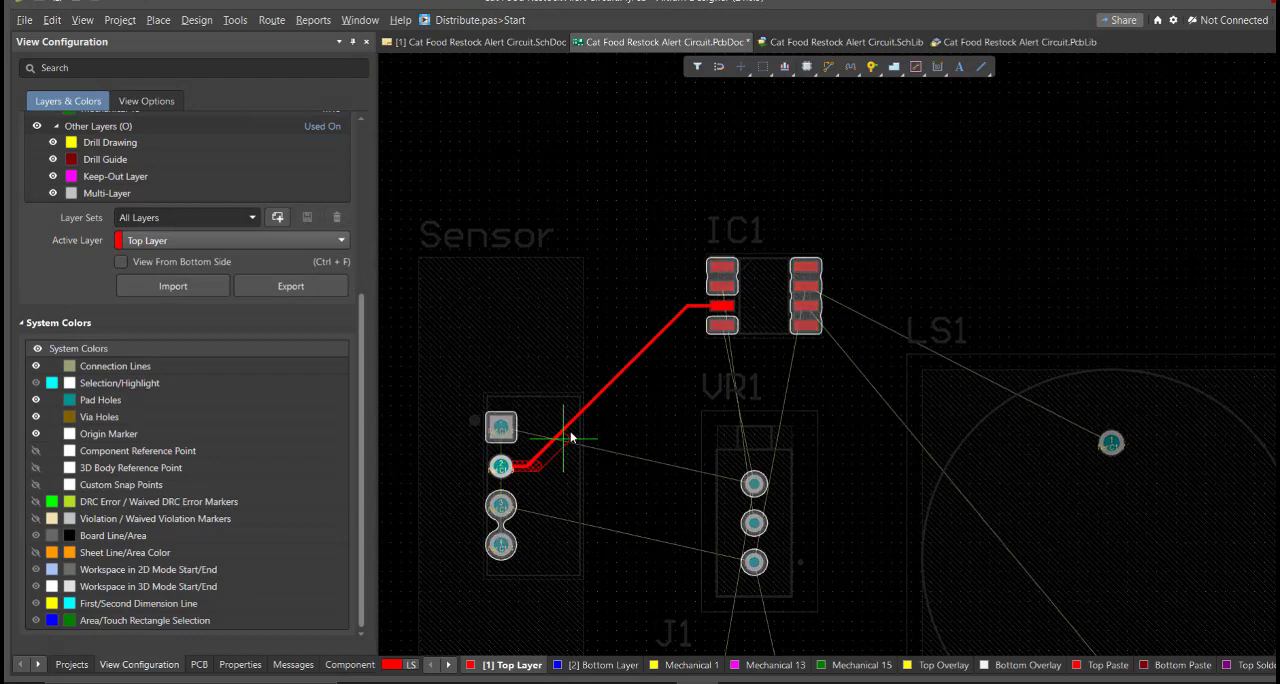
click(716, 316)
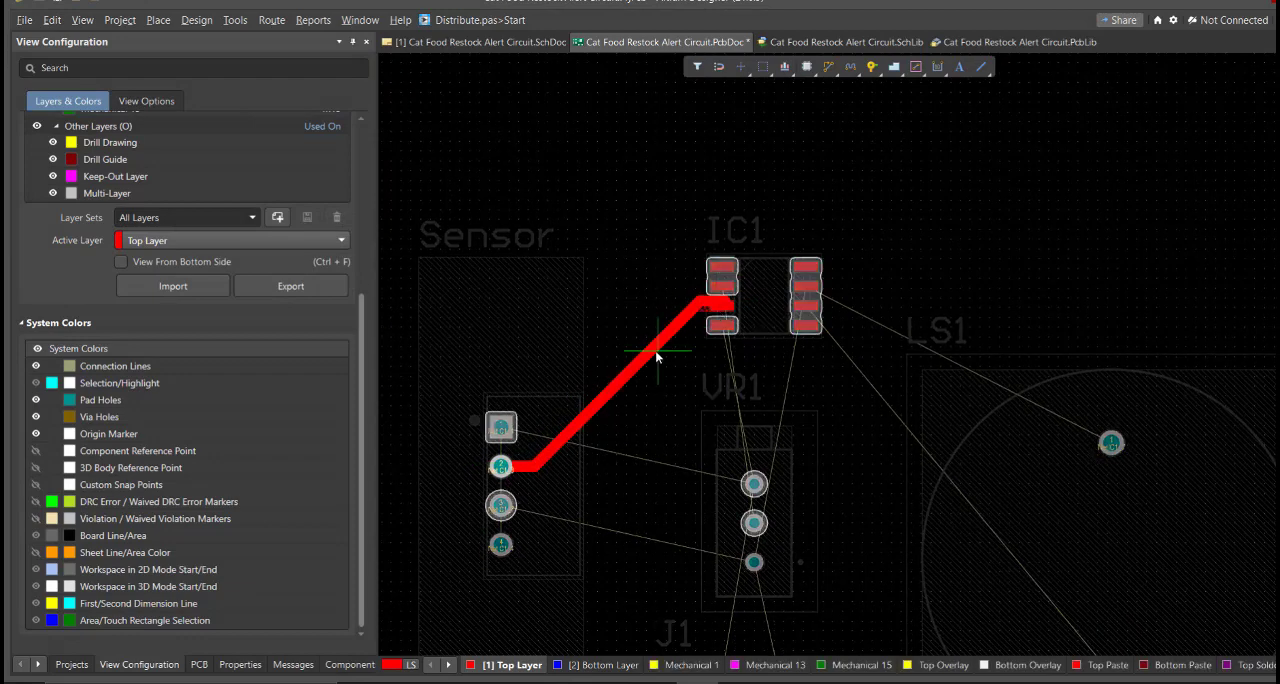
click(501, 542)
click(502, 425)
Route VR1's upper pad to IC1's lowest left-hand pad, and VR1's lower pad to J1 pad 1
click(756, 481)
ctrl+scroll(755, 343, up, 1)
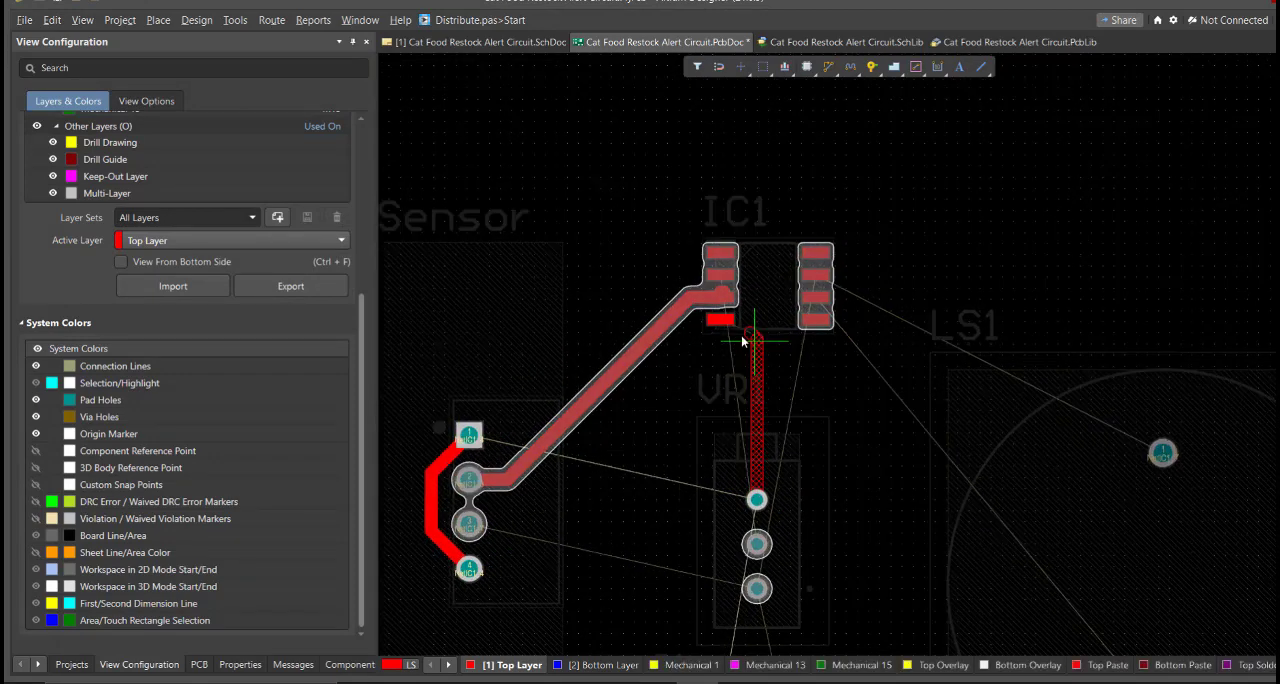
click(720, 318)
right_drag(740, 522, 779, 424)
ctrl+scroll(779, 424, down, 1)
click(791, 486)
click(823, 630)
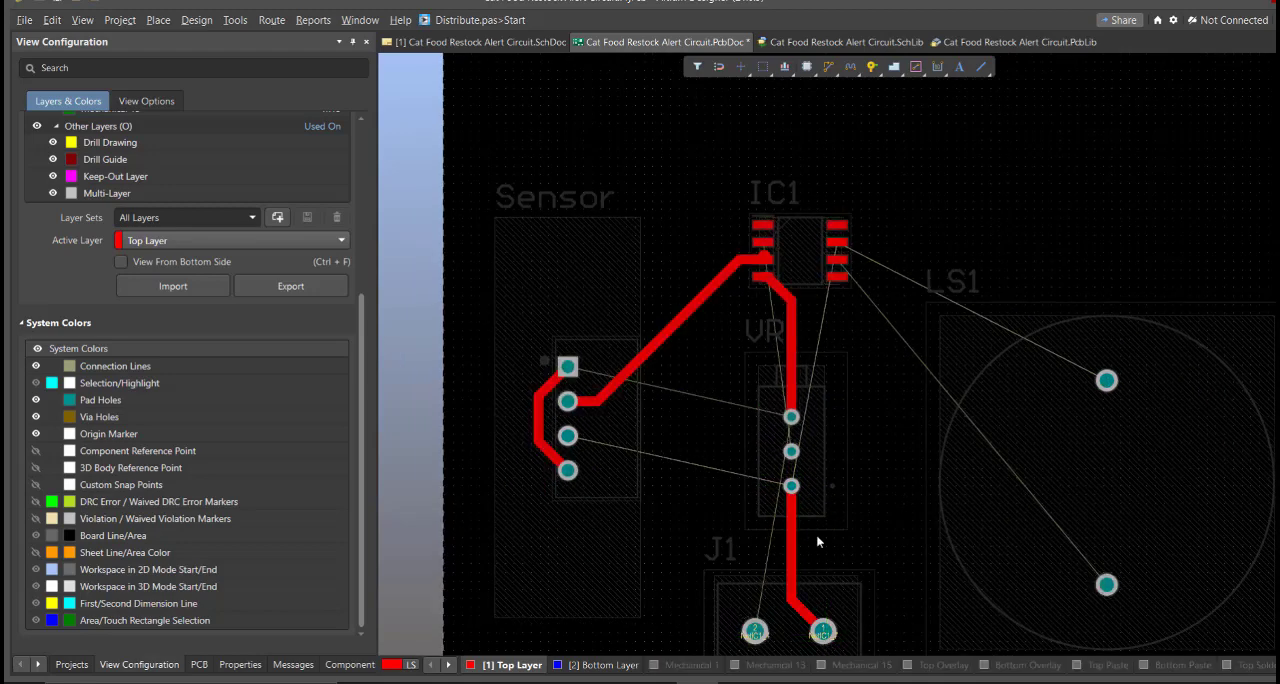
Route a Top Layer track from VR1's lower pad to IC1 pad 7, and from there to LS1's upper pad
right_drag(816, 535, 796, 464)
click(771, 416)
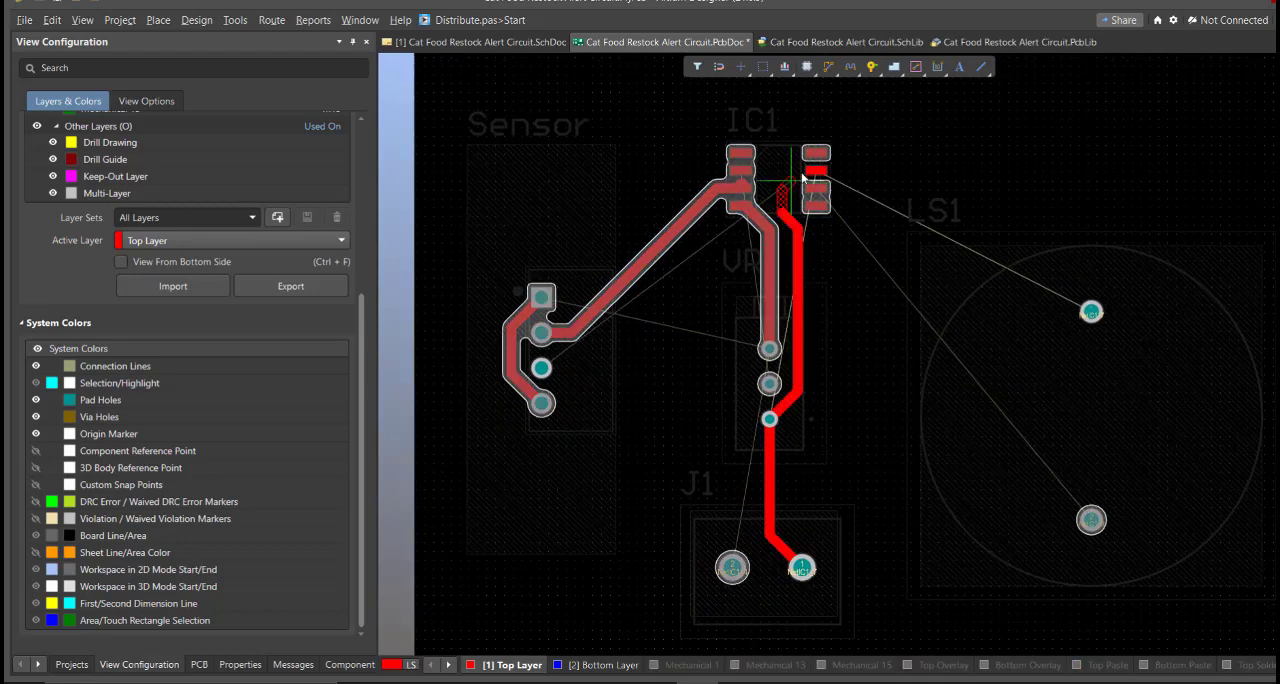
click(815, 171)
click(817, 171)
click(1091, 311)
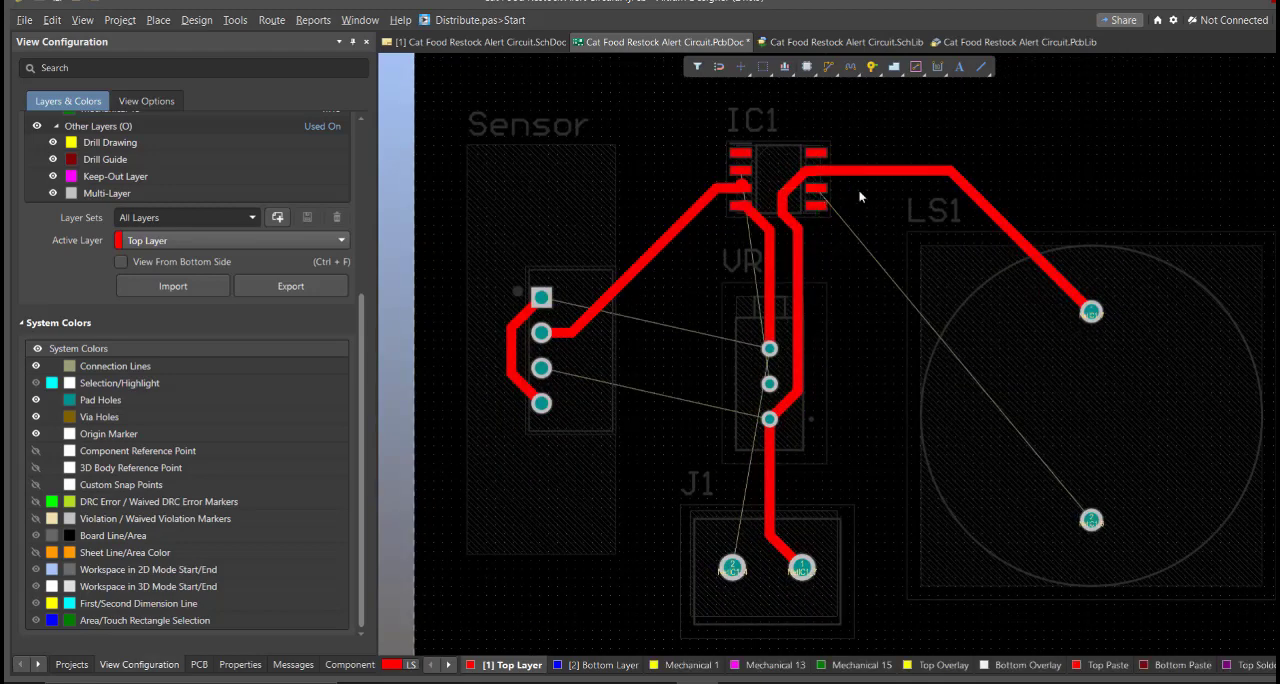
Route IC1 pad 6 to LS1's lower pad and VR1's upper pad to J1 pad 2 on the Top Layer
click(817, 188)
click(1091, 519)
right_drag(741, 486, 821, 477)
ctrl+scroll(821, 477, up, 2)
click(860, 285)
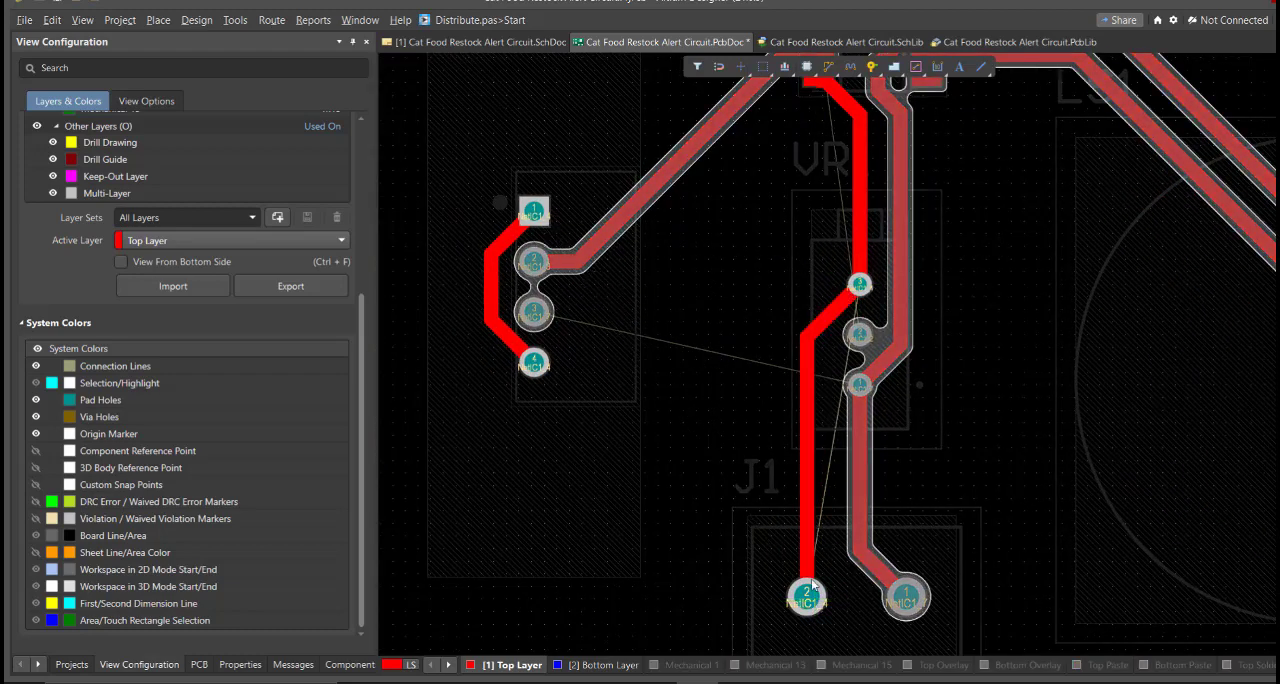
click(811, 585)
ctrl+scroll(800, 480, down, 2)
ctrl+scroll(806, 223, up, 4)
click(878, 316)
click(837, 432)
ctrl+scroll(918, 500, down, 4)
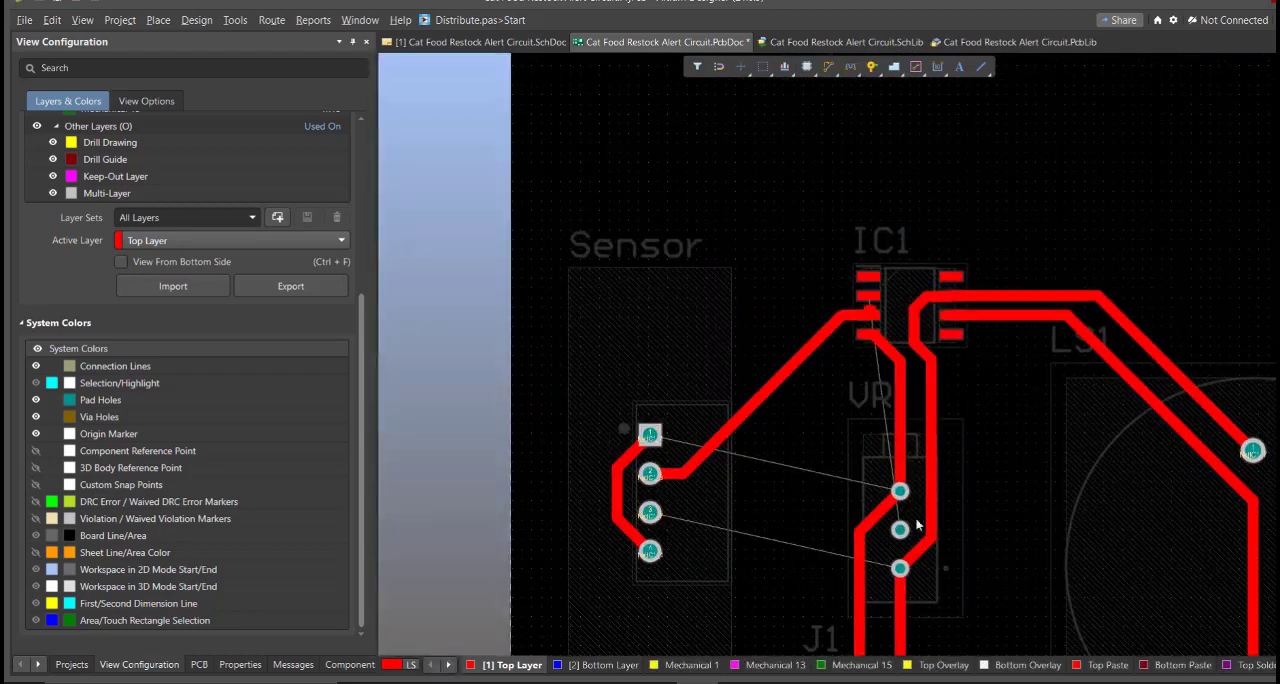
On the Bottom Layer, route VR1's lower pad to Sensor pad 3 and Sensor pad 1 to VR1's upper pad
right_drag(917, 524, 788, 525)
click(577, 667)
ctrl+scroll(828, 339, up, 2)
click(958, 396)
click(621, 319)
click(621, 214)
click(958, 290)
ctrl+scroll(958, 292, down, 1)
Return to the Top Layer and delete the connected tracks joining J1 pad 1, VR1's lower pad, IC1 pad 7 and LS1's upper pad
click(520, 666)
ctrl+scroll(723, 420, up, 2)
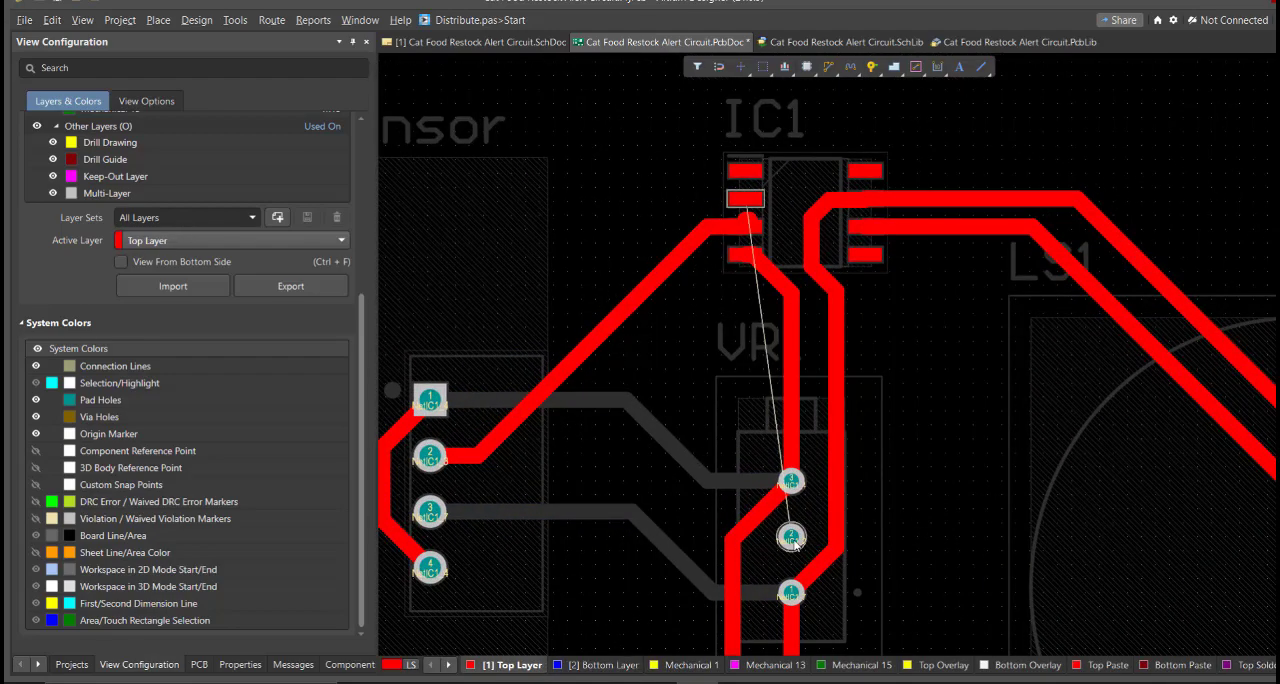
ctrl+scroll(818, 505, down, 2)
ctrl+scroll(795, 256, up, 2)
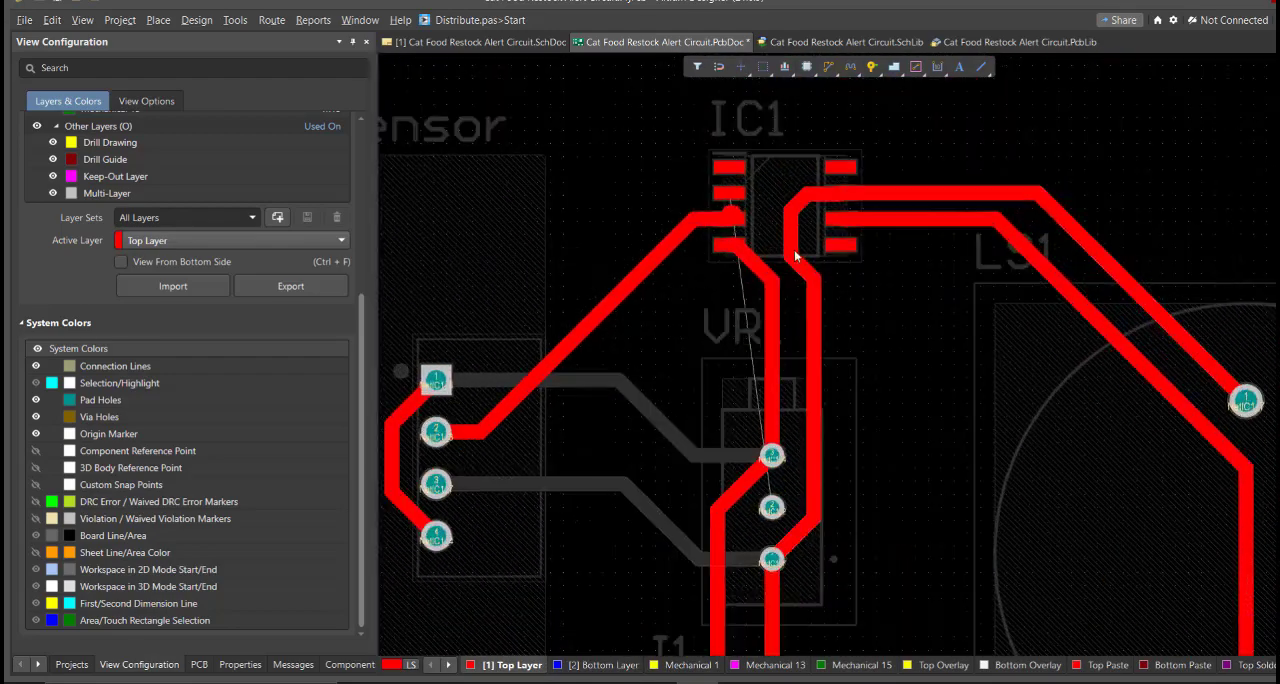
right_drag(795, 256, 788, 286)
click(807, 400)
click(804, 354)
key(Tab)
key(Delete)
ctrl+scroll(803, 354, down, 1)
Route VR1's lower pad to J1 pad 1 and IC1 pad 7 to LS1's upper pad on the Top Layer
right_drag(803, 354, 788, 283)
key(ctrl+w)
click(759, 466)
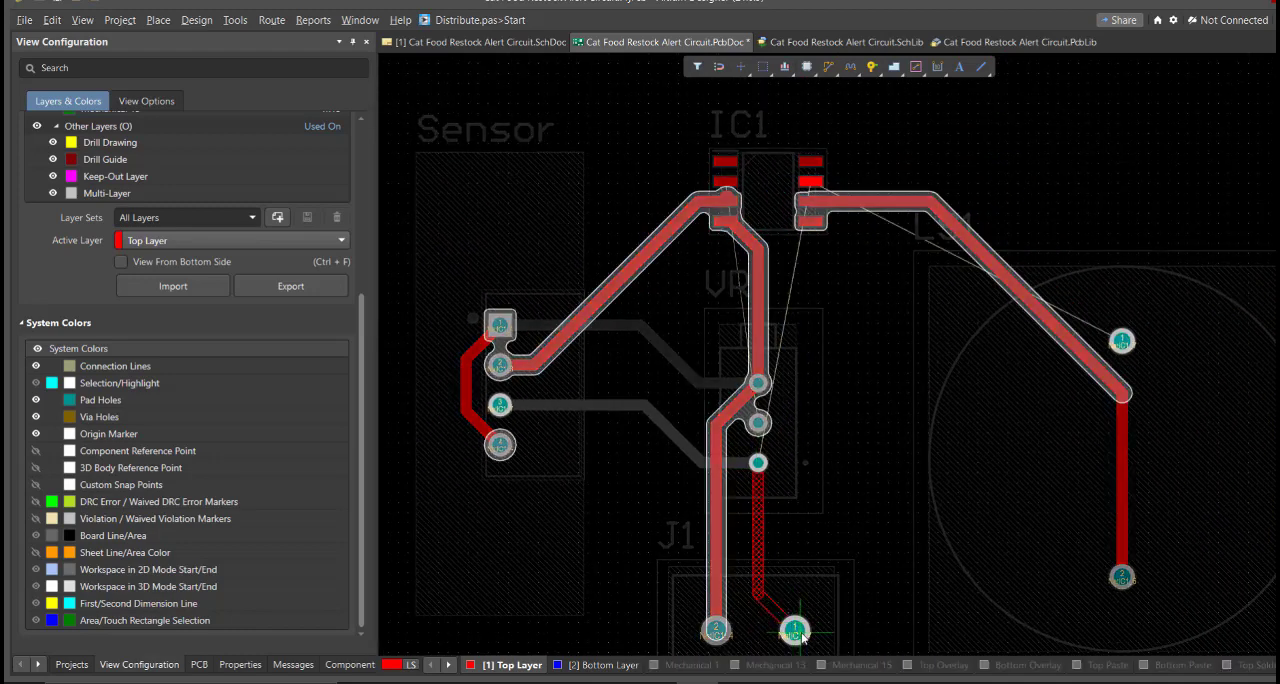
click(803, 638)
right_drag(819, 196, 799, 227)
click(796, 214)
click(1105, 373)
Route a Top Layer track from VR1's middle pad up between IC1's pad columns to IC1 pad 2
ctrl+scroll(737, 440, up, 1)
right_drag(737, 440, 774, 530)
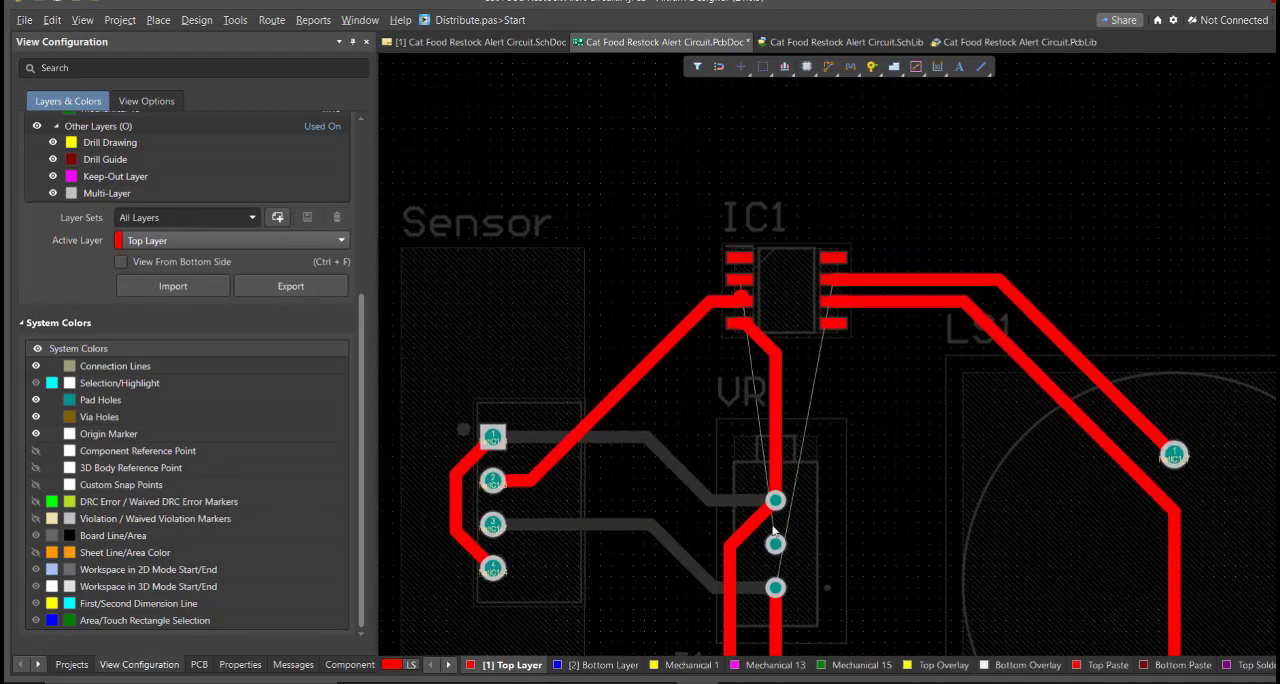
click(775, 543)
ctrl+scroll(801, 364, up, 2)
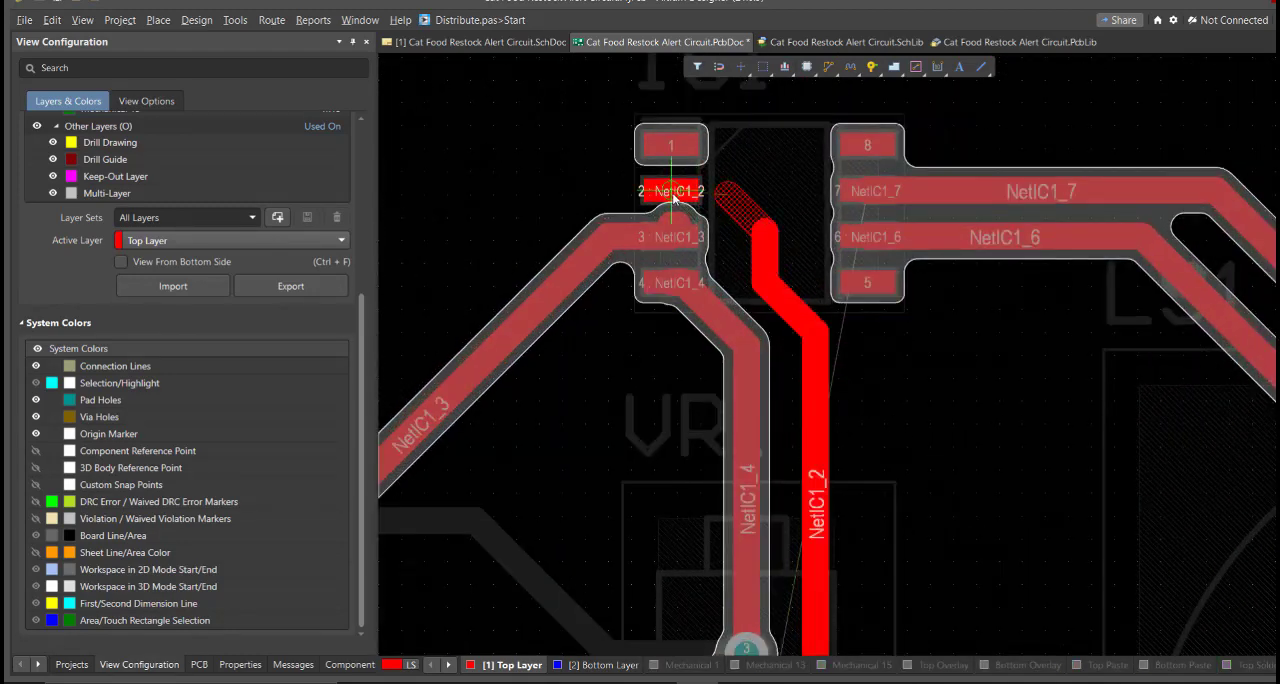
click(672, 197)
Reroute the end of the Sensor pad 2 track so it runs straight into IC1 pad 3
ctrl+scroll(610, 190, up, 1)
click(584, 268)
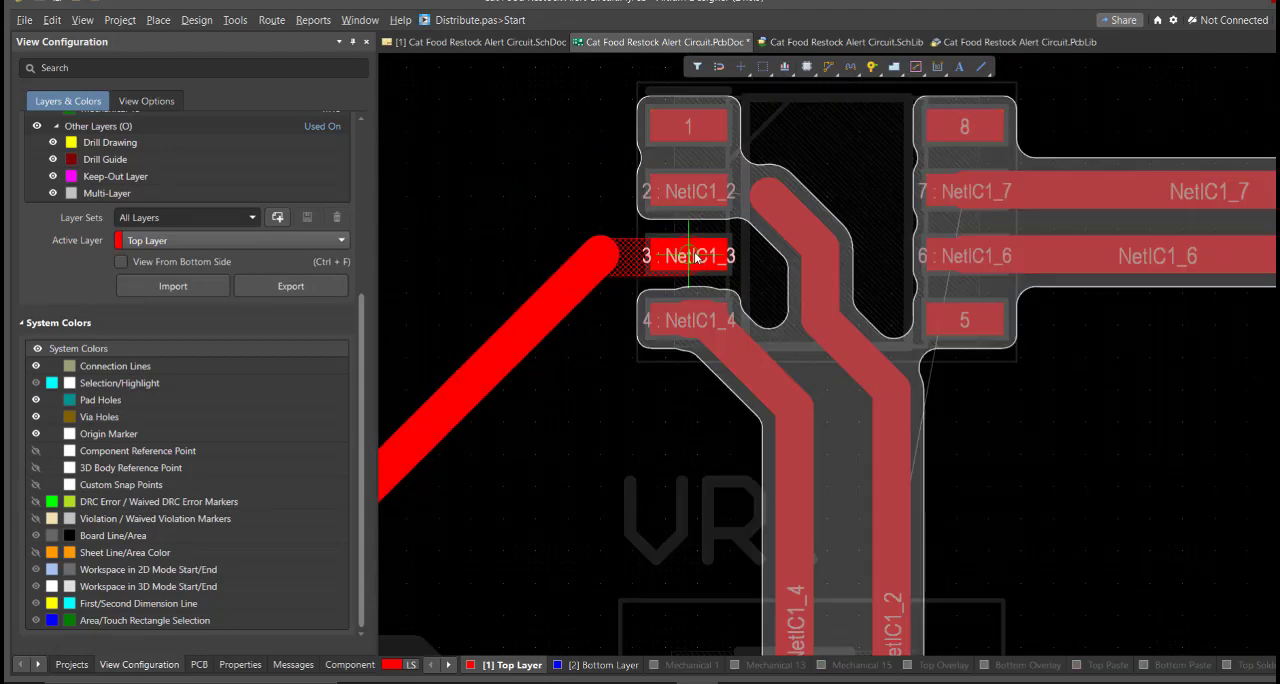
right_click(680, 252)
ctrl+scroll(586, 256, up, 5)
click(627, 247)
click(757, 258)
Complete the NetIC1_2 track with a straight horizontal segment into IC1 pad 2
ctrl+scroll(733, 285, down, 4)
right_drag(731, 291, 655, 318)
click(792, 246)
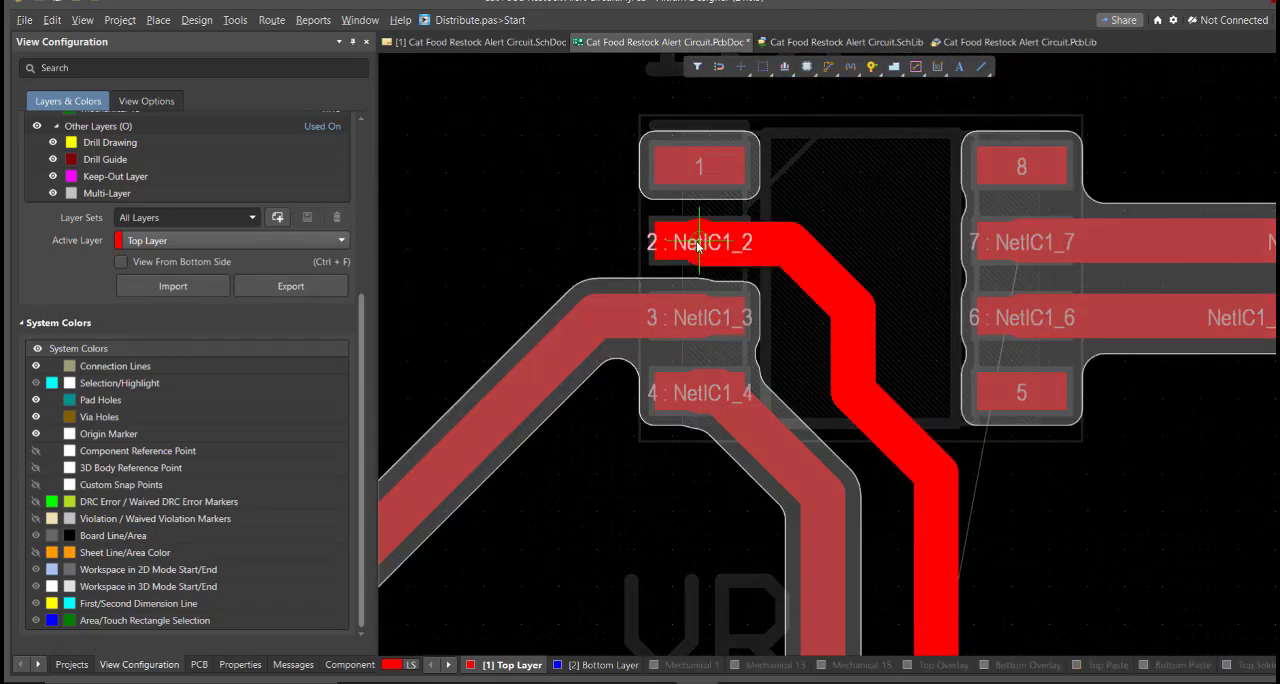
click(700, 242)
right_click(690, 240)
drag(508, 182, 837, 291)
drag(792, 245, 700, 242)
right_drag(684, 252, 710, 235)
Route VR1's lower pad to LS1's upper pad on the Bottom Layer, and make the Top Layer active again
ctrl+scroll(730, 232, down, 5)
drag(654, 237, 827, 372)
ctrl+scroll(773, 299, up, 6)
click(665, 376)
ctrl+scroll(712, 310, down, 8)
key(KP_Multiply)
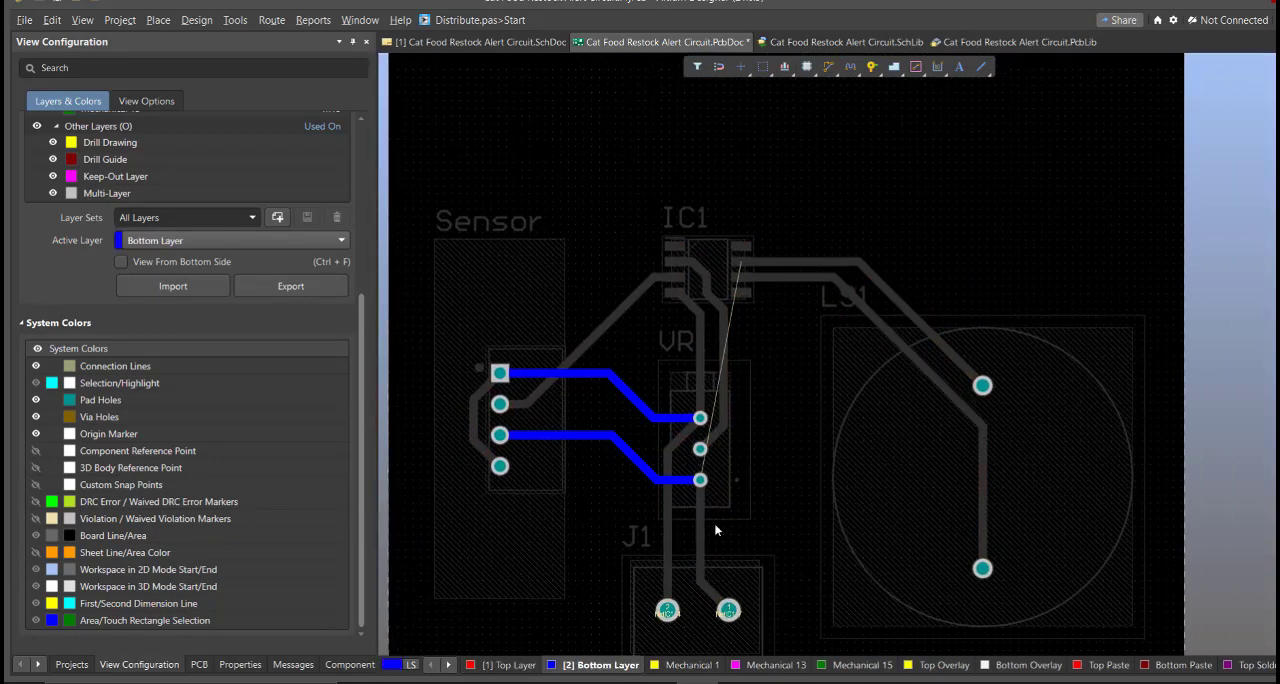
key(ctrl+w)
click(700, 480)
click(983, 386)
right_click(983, 386)
right_drag(620, 538, 693, 551)
key(KP_Multiply)
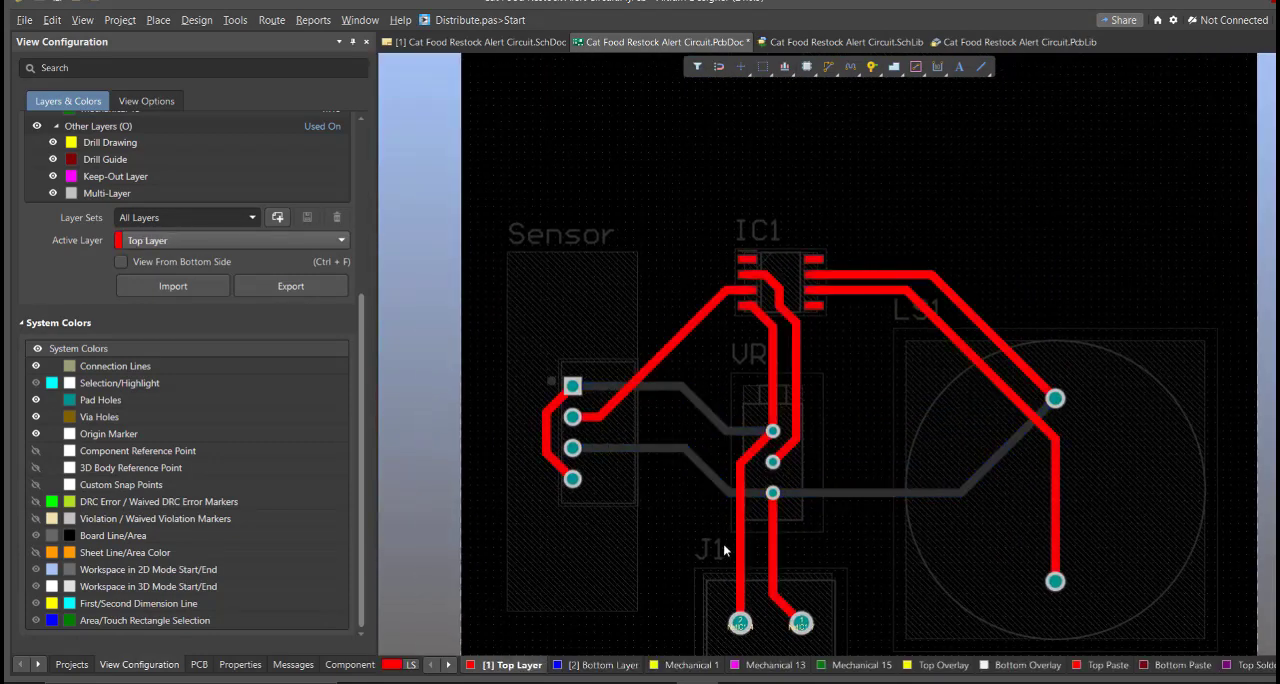
right_drag(600, 403, 671, 446)
ctrl+scroll(671, 446, up, 2)
right_drag(773, 485, 726, 471)
ctrl+scroll(771, 392, down, 4)
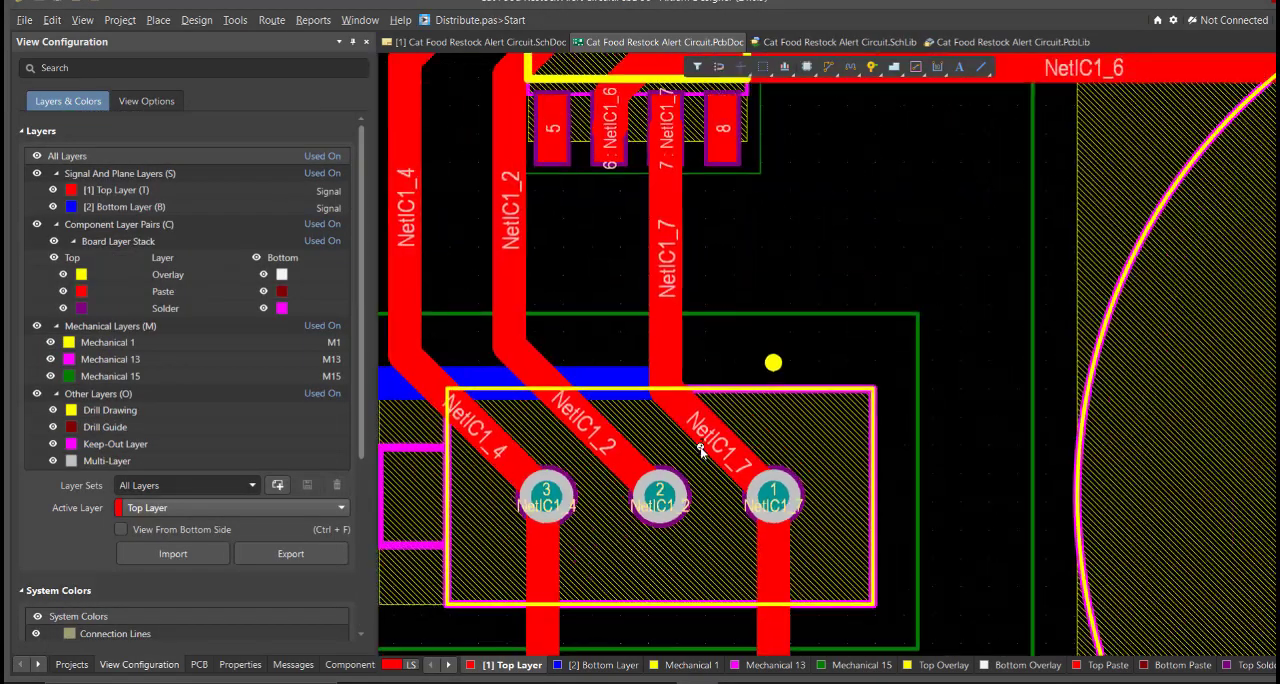
Examine the finished board layout, and inspect its 3D view from several angles
ctrl+scroll(722, 434, down, 5)
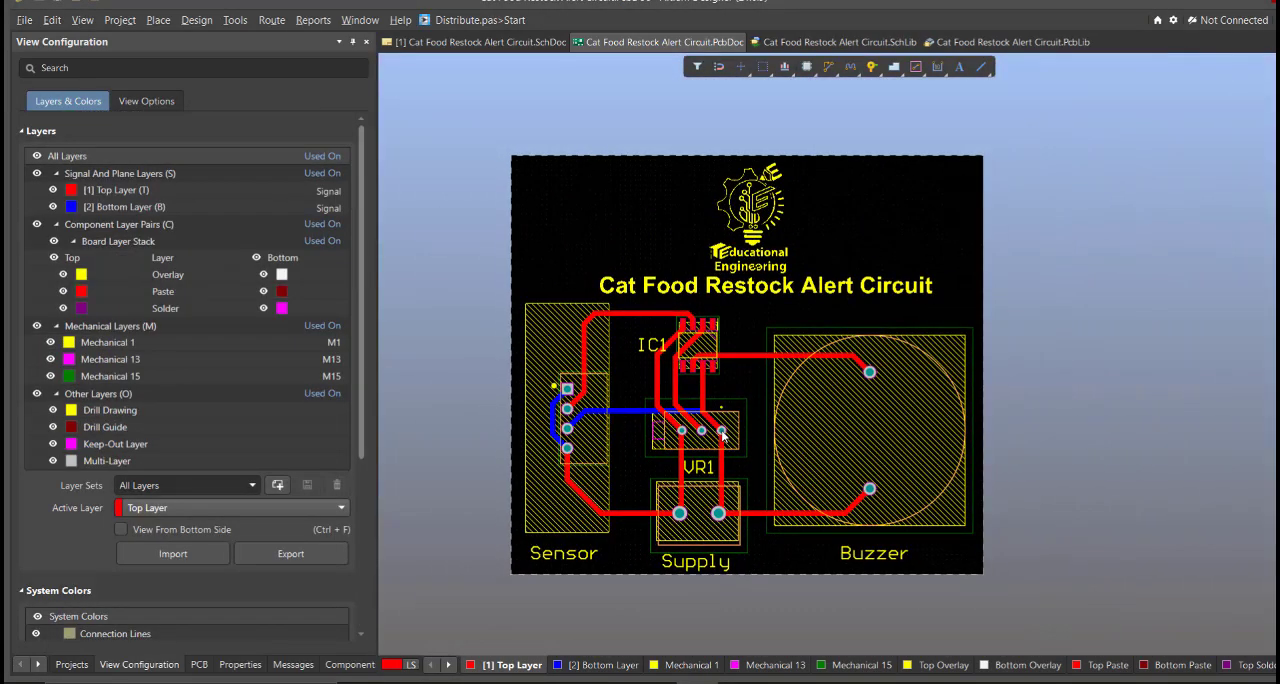
right_drag(750, 475, 763, 486)
key(3)
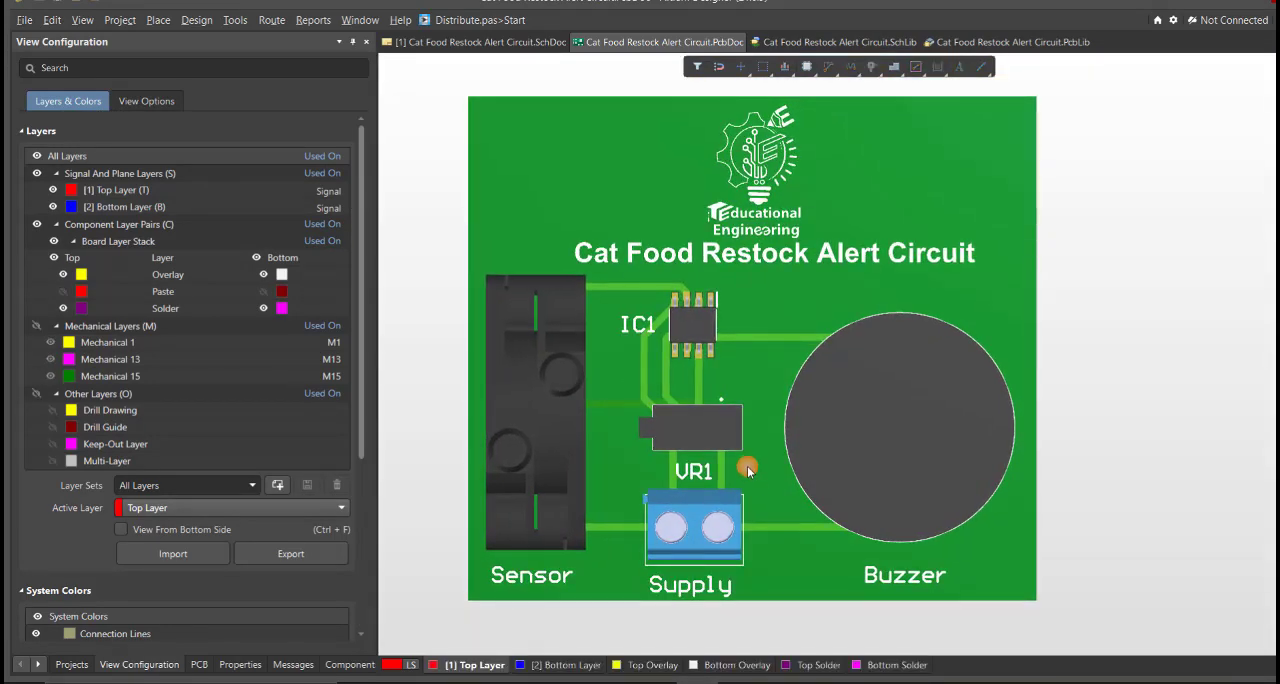
shift+right_drag(749, 453, 688, 522)
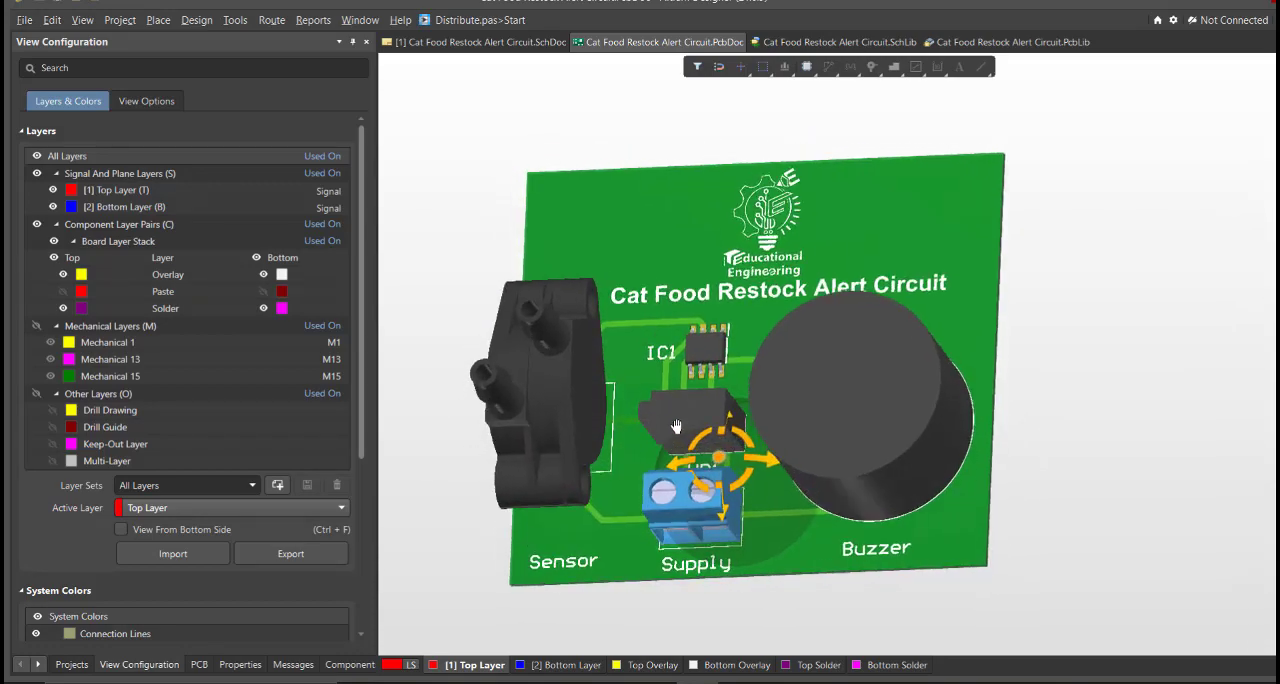
shift+right_drag(676, 426, 857, 457)
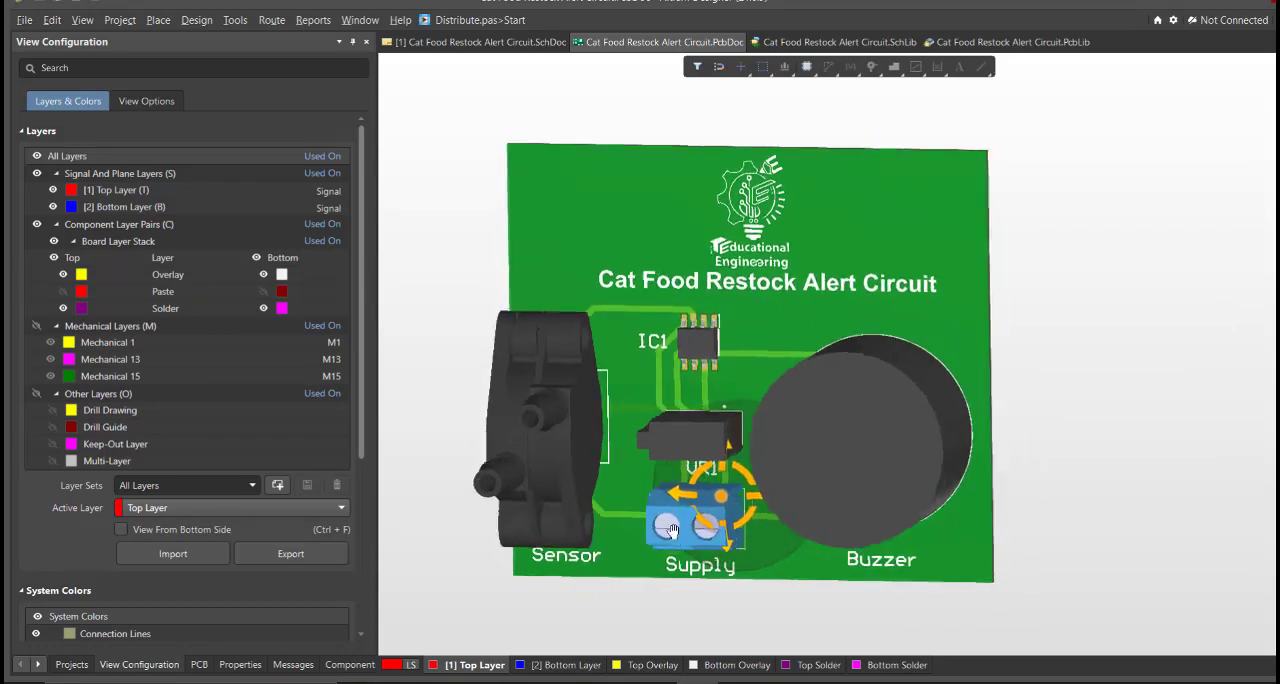